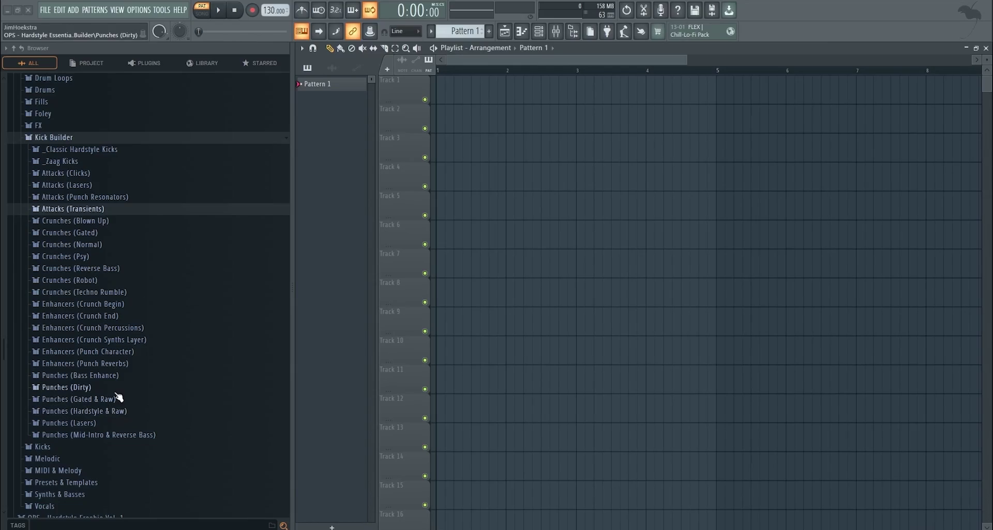
Audition the Punches (Hardstyle & Raw) samples and place OPS_HE3_KBUILD_PUNCH_5_E at the start of Track 1
{"action": "left_click", "coordinate": [116, 411]}
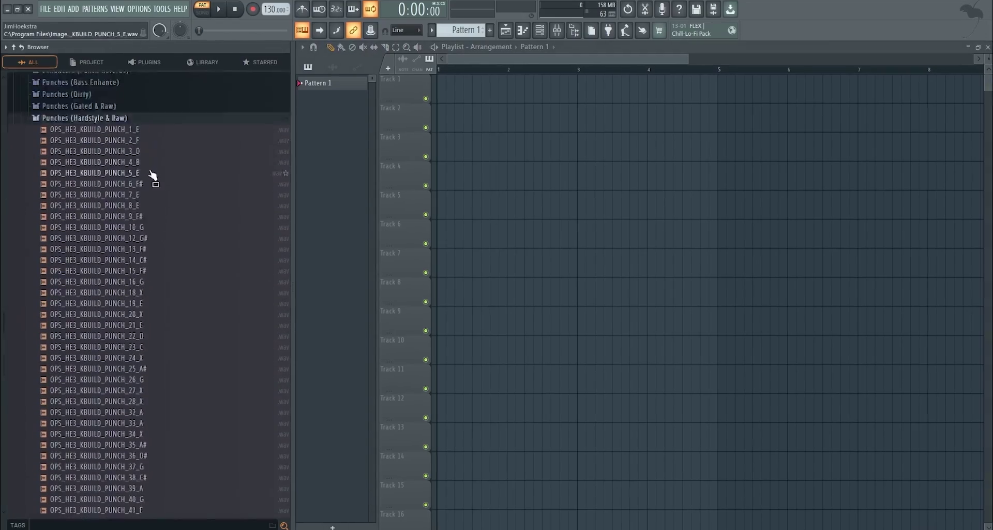
{"action": "left_click", "coordinate": [151, 174]}
{"action": "left_click", "coordinate": [185, 157]}
{"action": "left_click", "coordinate": [190, 186]}
{"action": "left_click", "coordinate": [190, 171]}
{"action": "left_click", "coordinate": [188, 158]}
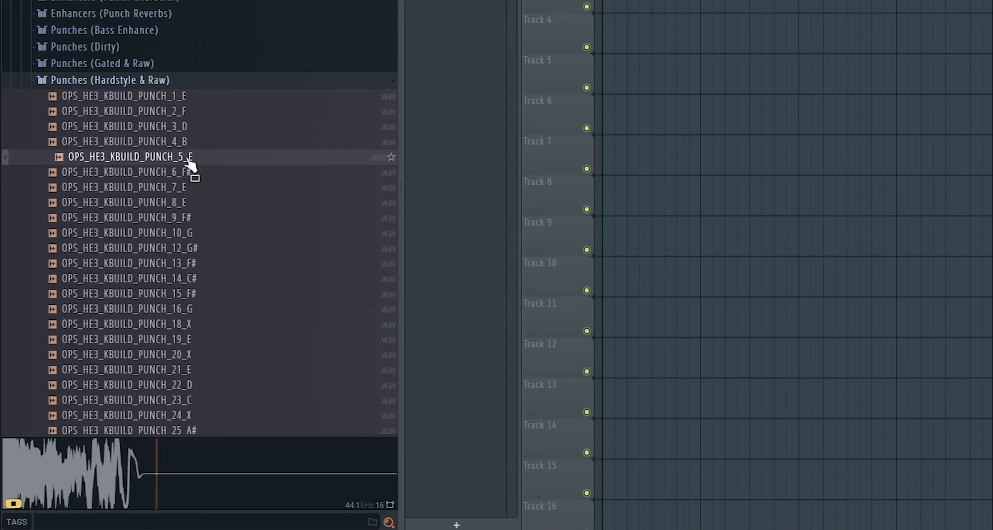
{"action": "left_click_drag", "start_coordinate": [189, 159], "coordinate": [442, 94]}
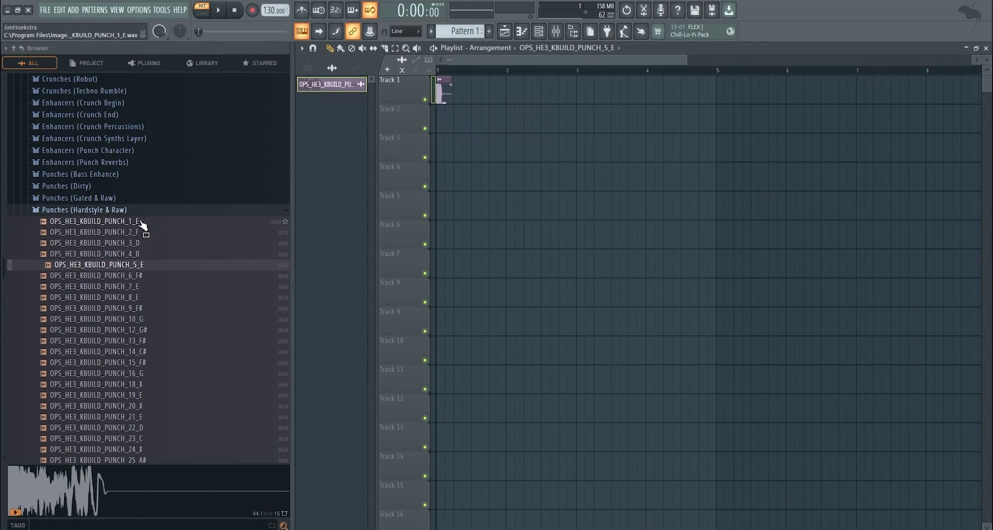
Audition the Crunches (Normal) samples and place a crunch sample below the punch at the start of the playlist
{"action": "left_click", "coordinate": [129, 210]}
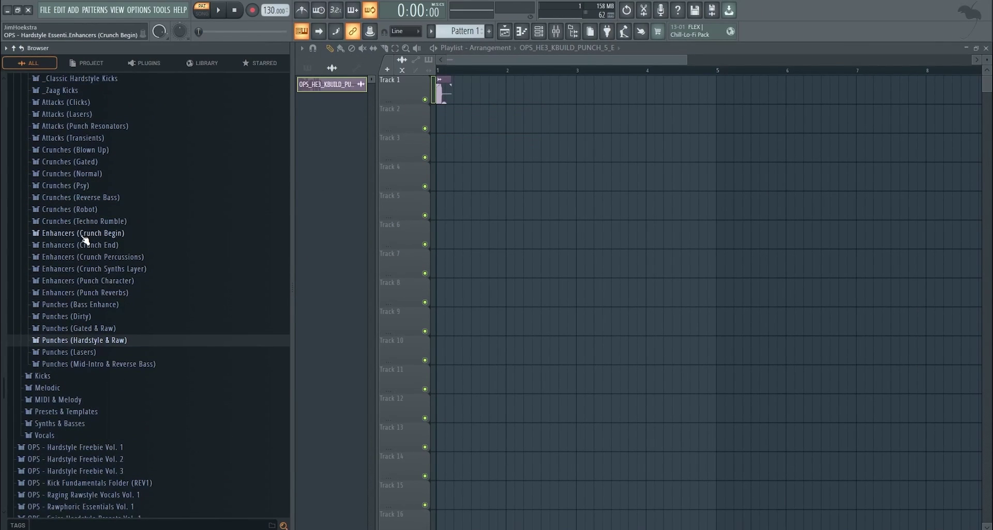
{"action": "left_click", "coordinate": [86, 174]}
{"action": "left_click", "coordinate": [150, 252]}
{"action": "left_click", "coordinate": [151, 241]}
{"action": "left_click", "coordinate": [149, 156]}
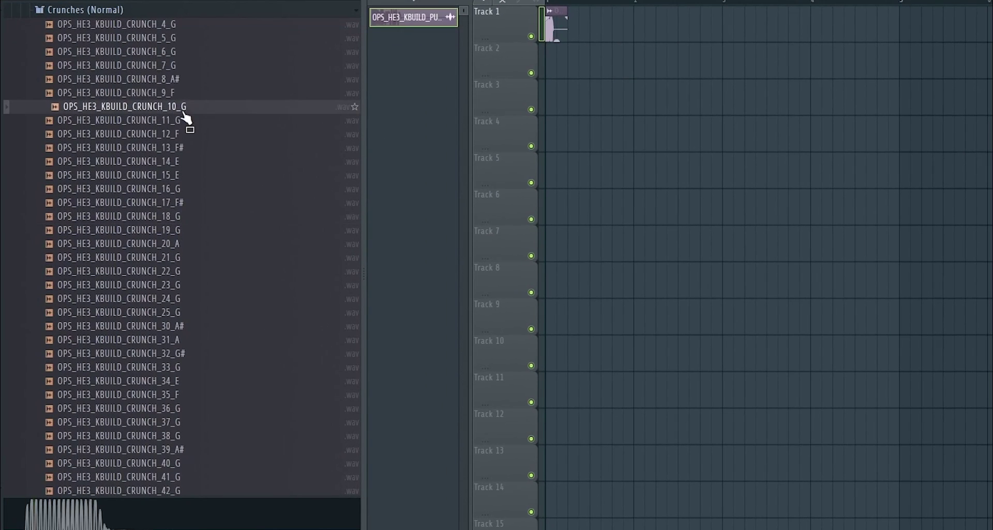
{"action": "left_click", "coordinate": [183, 119]}
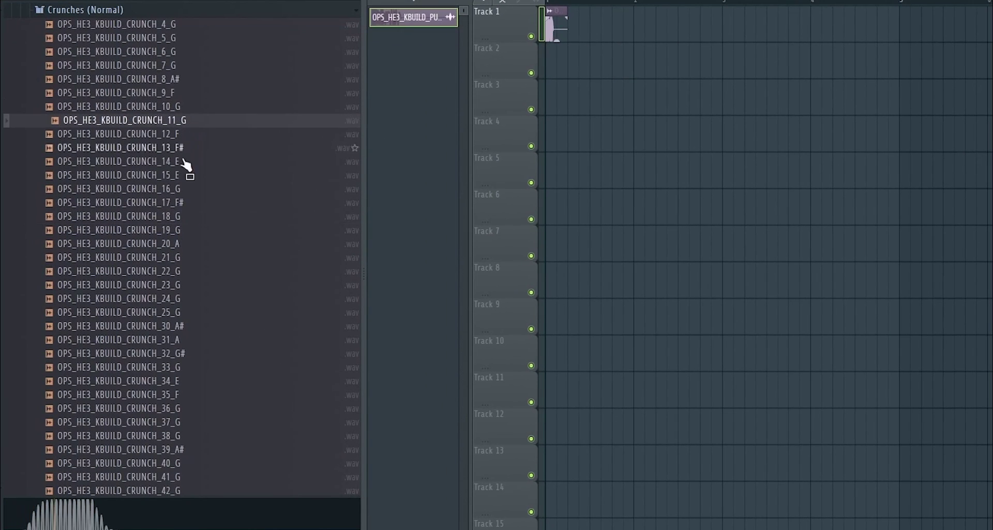
{"action": "left_click", "coordinate": [179, 203]}
{"action": "left_click_drag", "start_coordinate": [179, 216], "coordinate": [551, 64]}
{"action": "scroll", "coordinate": [499, 106], "scroll_direction": "up", "scroll_amount": 6}
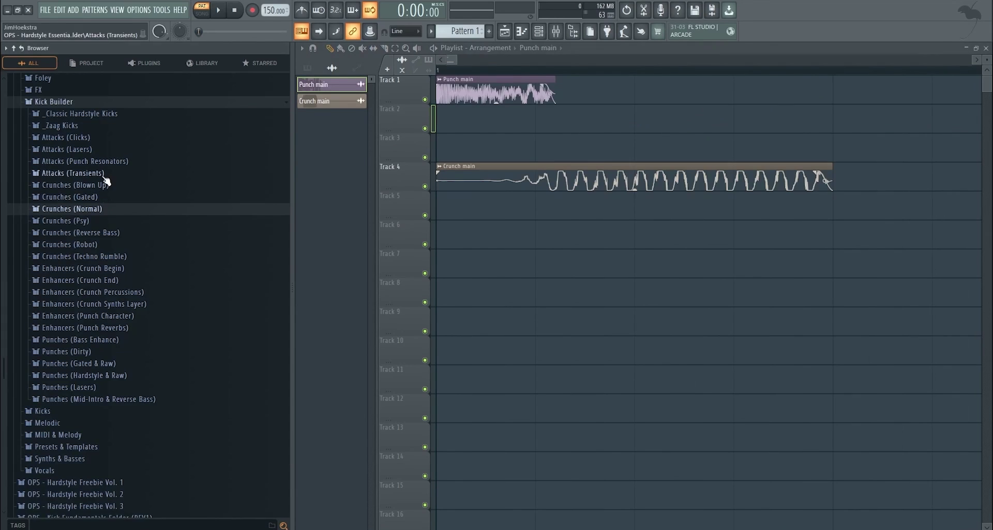
Place OPS_HE3_KBUILD_ATTACK_TRANSIENT_7 on Track 2, rename it Attack Transient, and open the Punches (Bass Enhance) folder
{"action": "left_click", "coordinate": [130, 154]}
{"action": "left_click", "coordinate": [162, 133]}
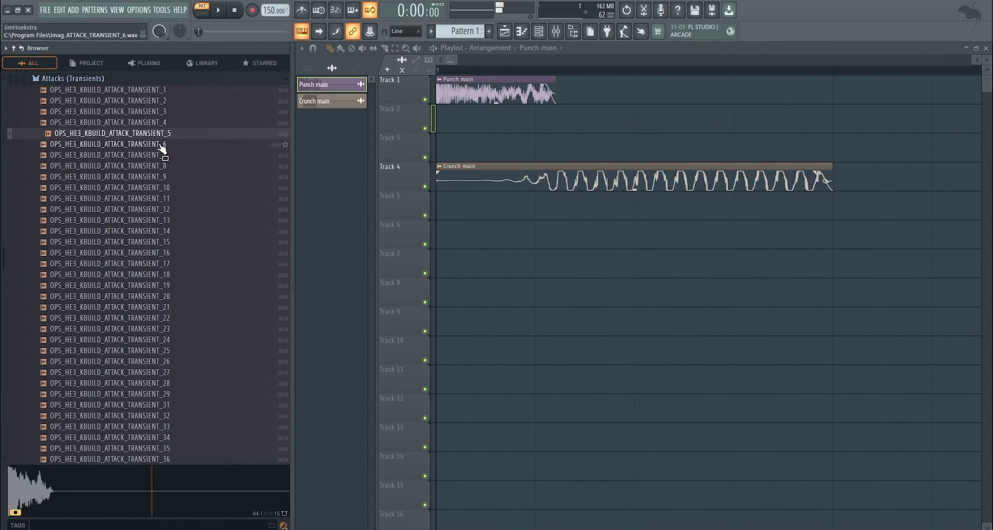
{"action": "left_click_drag", "start_coordinate": [162, 133], "coordinate": [633, 129]}
{"action": "left_click_drag", "start_coordinate": [132, 184], "coordinate": [833, 105]}
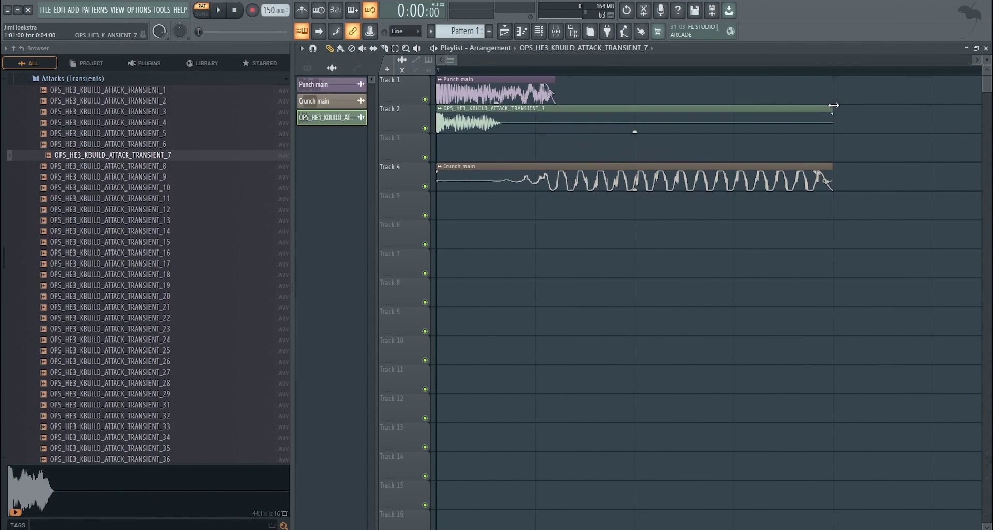
{"action": "left_click", "coordinate": [442, 110]}
{"action": "left_click", "coordinate": [469, 147]}
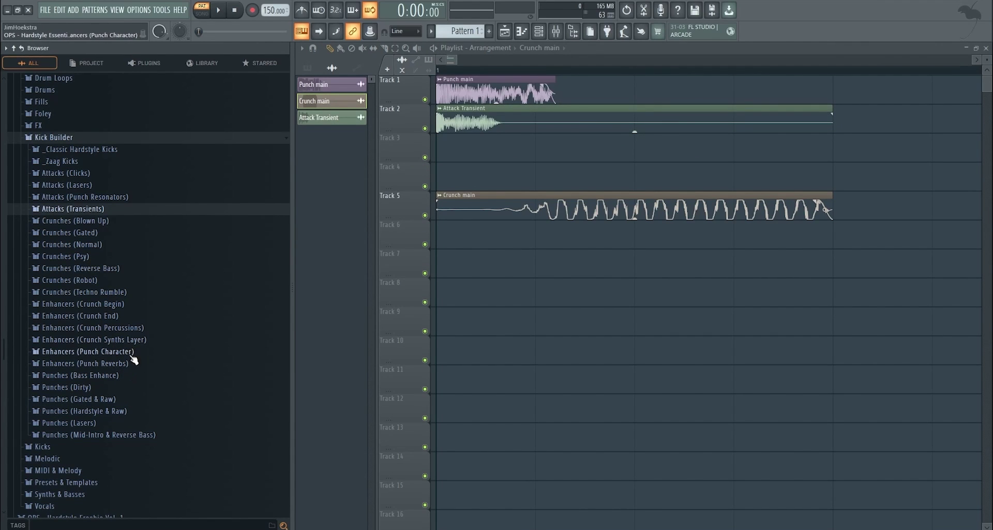
{"action": "left_click", "coordinate": [134, 380]}
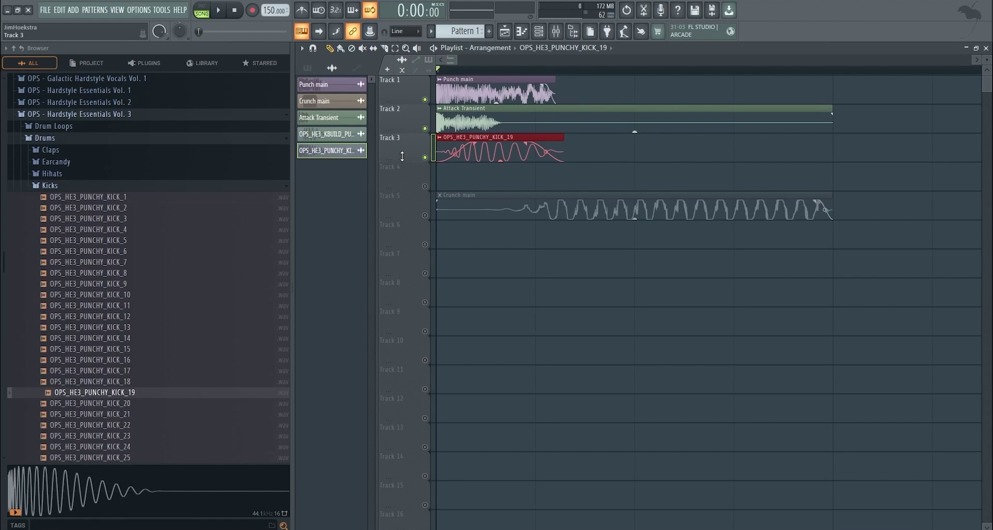
Select the punch, attack and bass clips on Tracks 1 to 3 and route their channels to mixer tracks starting at Insert 9
{"action": "left_click_drag", "start_coordinate": [520, 153], "coordinate": [434, 151]}
{"action": "left_click_drag", "start_coordinate": [671, 120], "coordinate": [414, 127]}
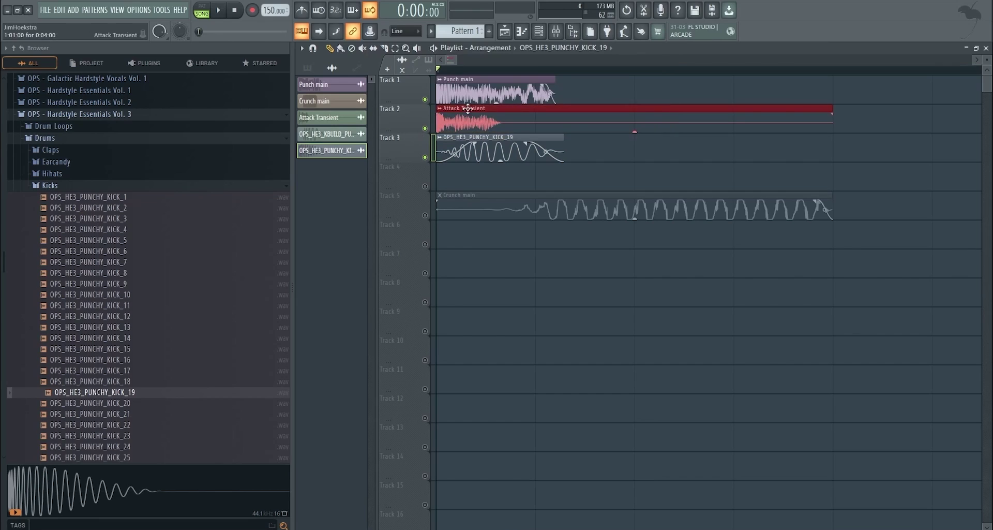
{"action": "left_click_drag", "start_coordinate": [645, 189], "coordinate": [431, 54]}
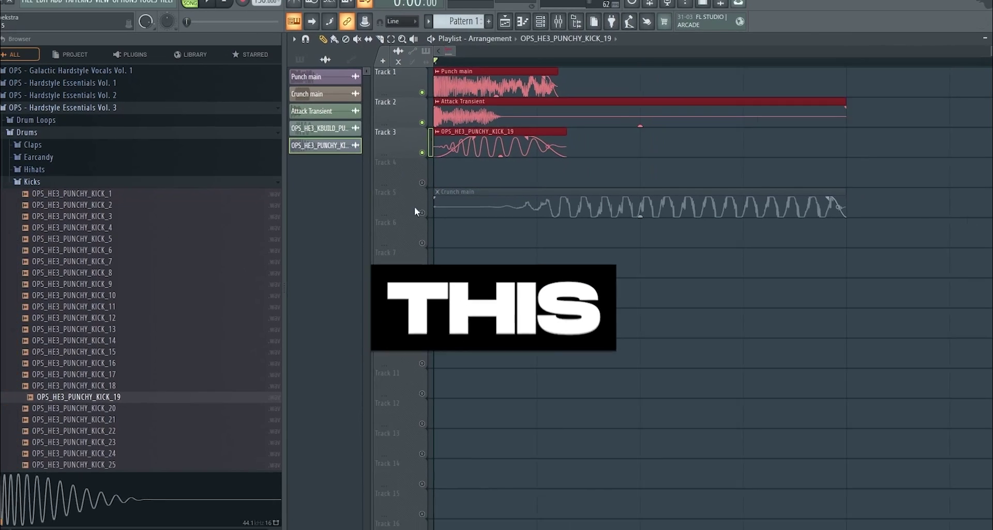
{"action": "left_click", "coordinate": [564, 8]}
{"action": "right_click", "coordinate": [409, 78]}
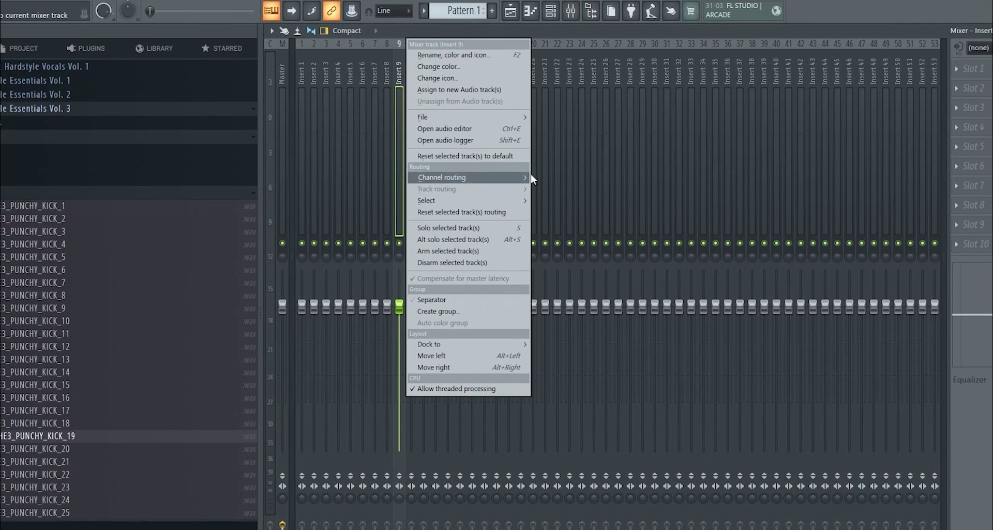
{"action": "left_click", "coordinate": [543, 189]}
Route the three punch layer mixer tracks only to Insert 12 and rename that insert MAIN PUNCH
{"action": "left_click_drag", "start_coordinate": [423, 106], "coordinate": [442, 107]}
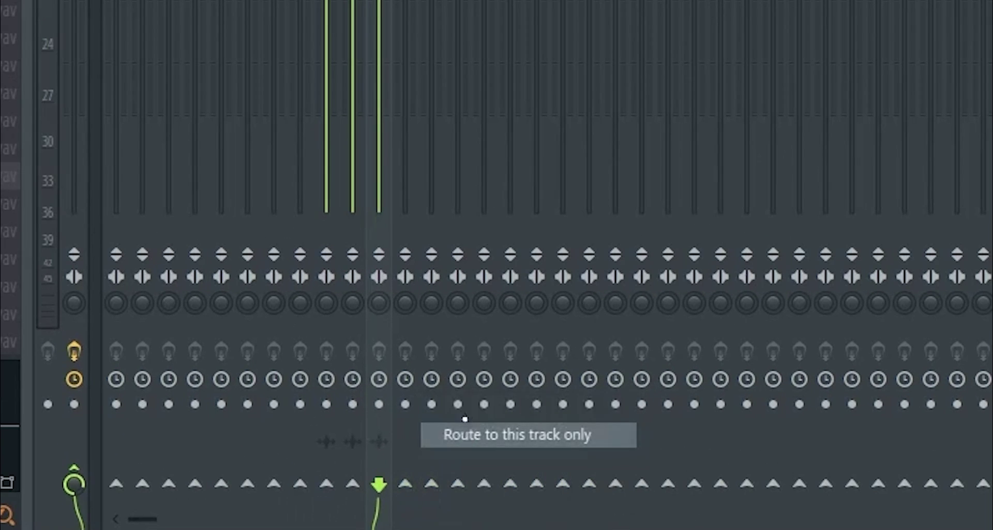
{"action": "left_click", "coordinate": [443, 514]}
{"action": "key", "text": "F2"}
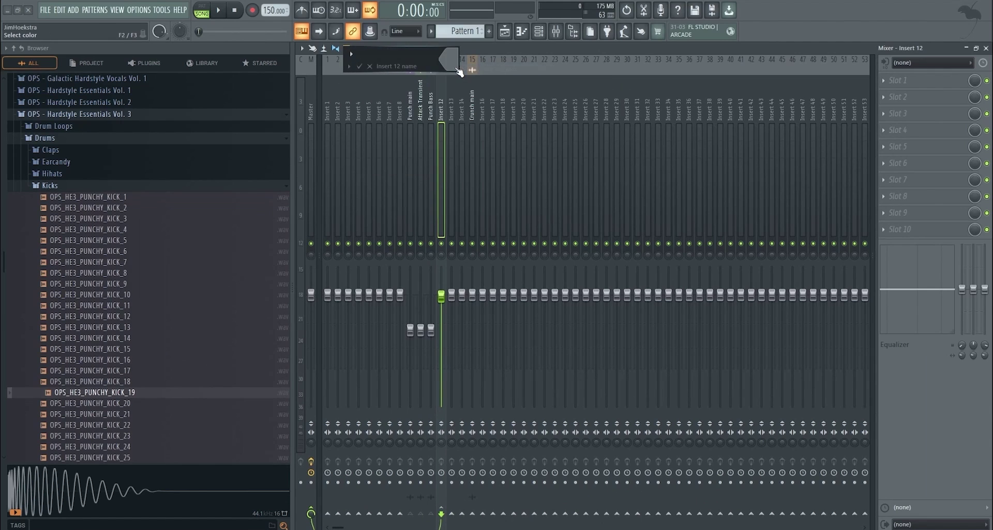
{"action": "type", "text": "MAIN PUNCH"}
Route the Crunch main mixer track only to Insert 17
{"action": "left_click", "coordinate": [470, 101]}
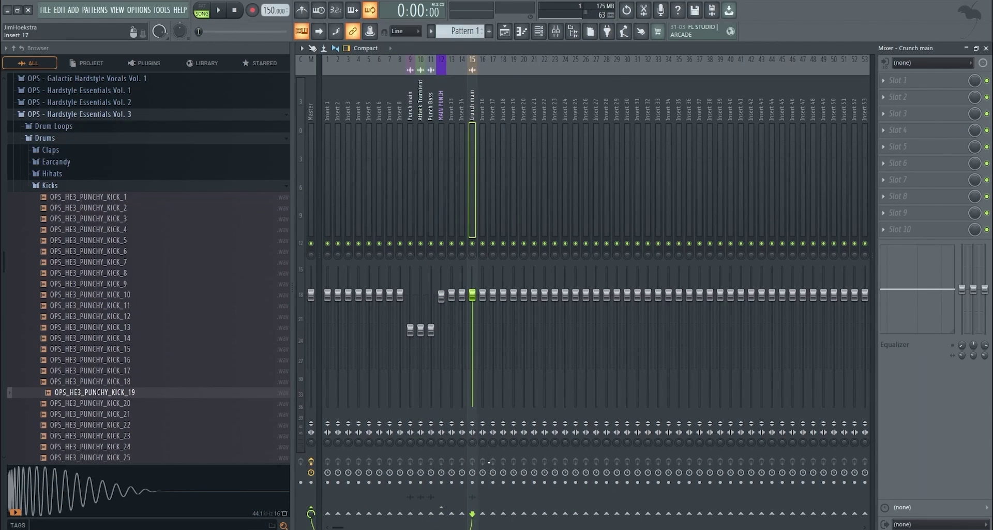
{"action": "right_click", "coordinate": [494, 515]}
{"action": "left_click", "coordinate": [533, 494]}
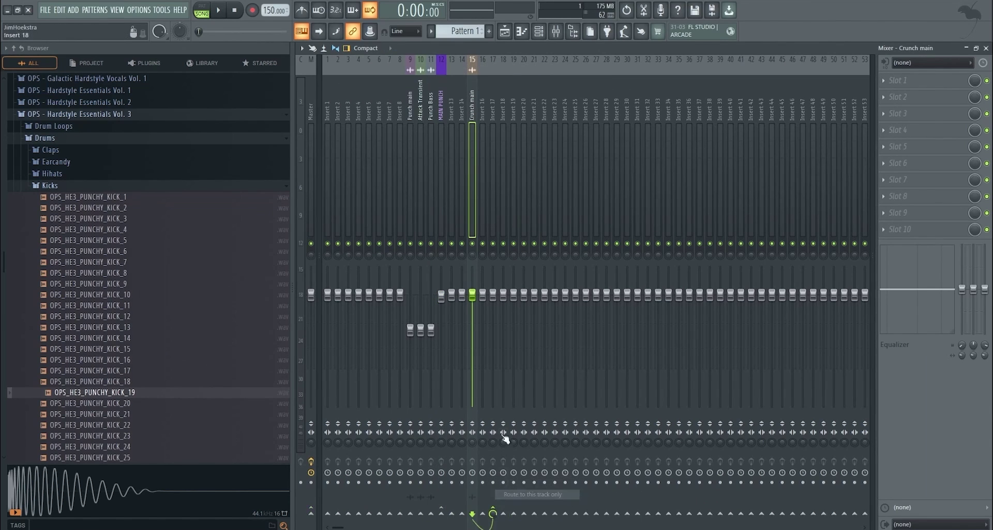
Rename Insert 17 as MAIN CRUNCH and add a separator in front of the Crunch main mixer track
{"action": "left_click", "coordinate": [494, 84]}
{"action": "key", "text": "F2"}
{"action": "type", "text": "MAIN CRUNC"}
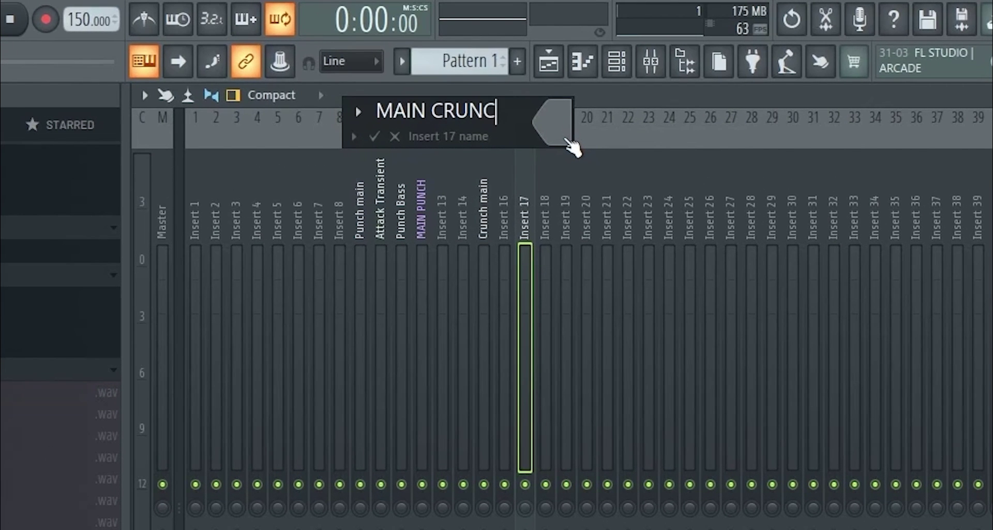
{"action": "type", "text": "H"}
{"action": "key", "text": "Return"}
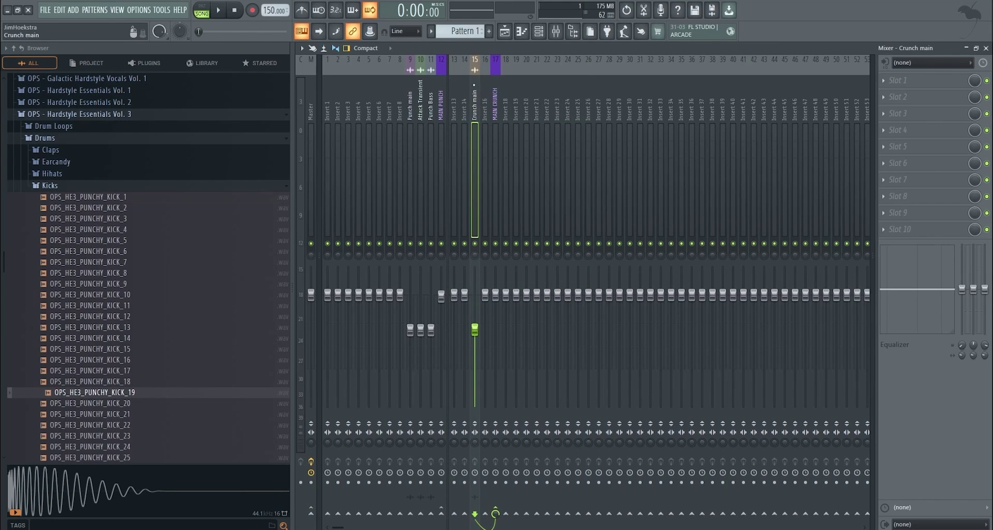
{"action": "right_click", "coordinate": [485, 54]}
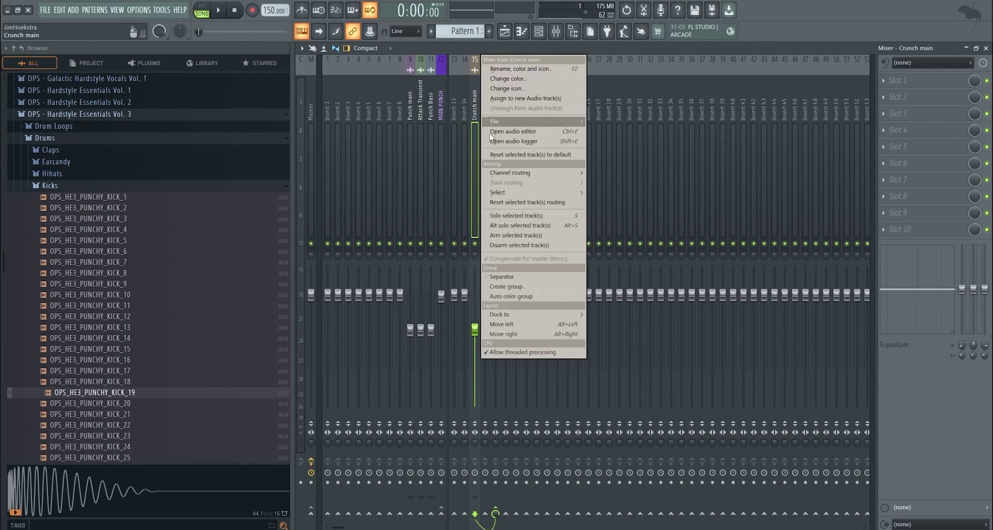
{"action": "left_click", "coordinate": [508, 272]}
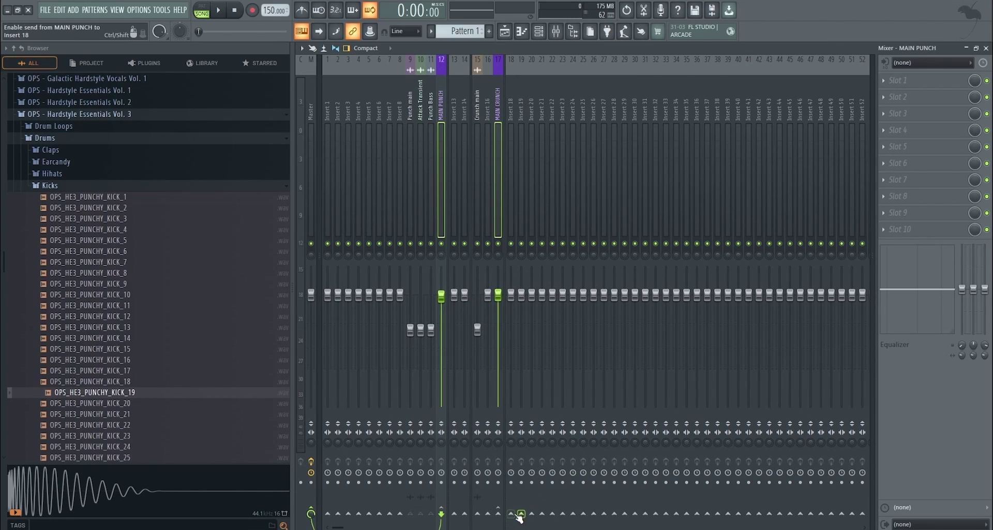
Route MAIN PUNCH and MAIN CRUNCH only to Insert 18 and rename that insert KICK SEND 1
{"action": "right_click", "coordinate": [512, 514]}
{"action": "left_click", "coordinate": [533, 494]}
{"action": "right_click", "coordinate": [514, 55]}
{"action": "left_click", "coordinate": [545, 68]}
{"action": "type", "text": "KIC"}
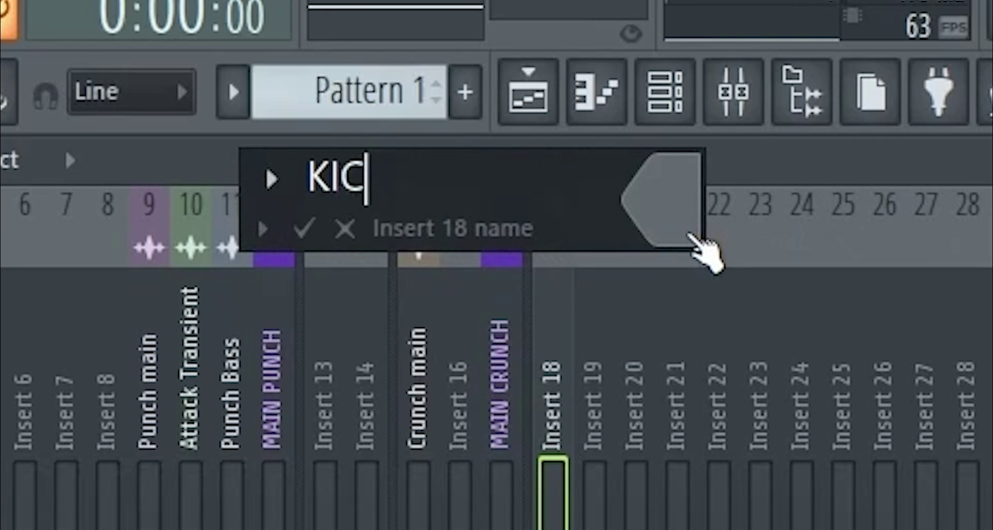
{"action": "type", "text": "K SEND 1"}
{"action": "key", "text": "Return"}
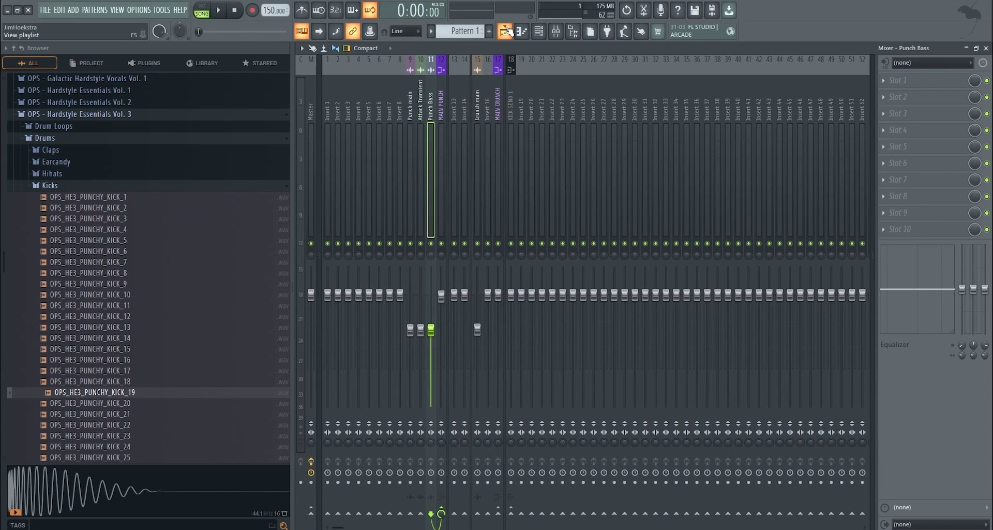
Send the MAIN PUNCH mixer track to Insert 13 in addition to KICK SEND 1
{"action": "left_click", "coordinate": [507, 31]}
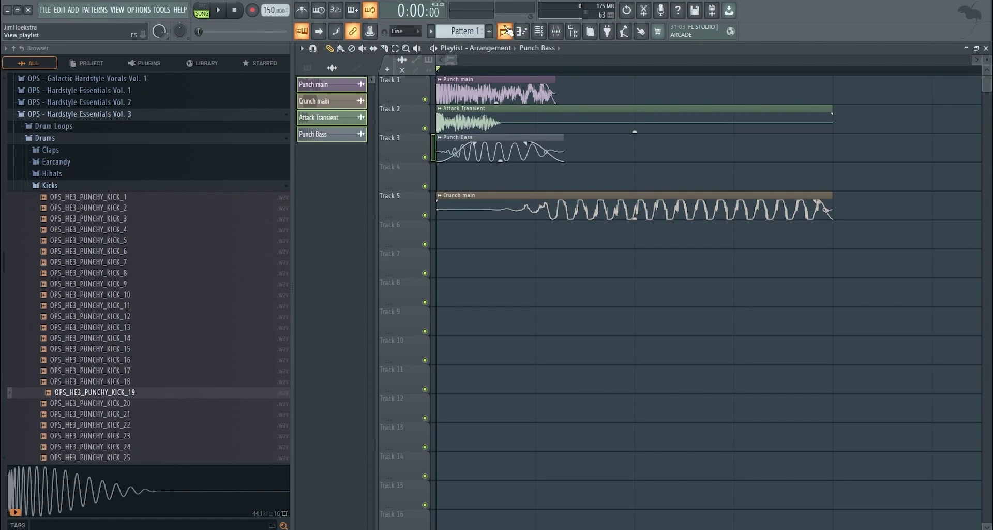
{"action": "left_click", "coordinate": [507, 30]}
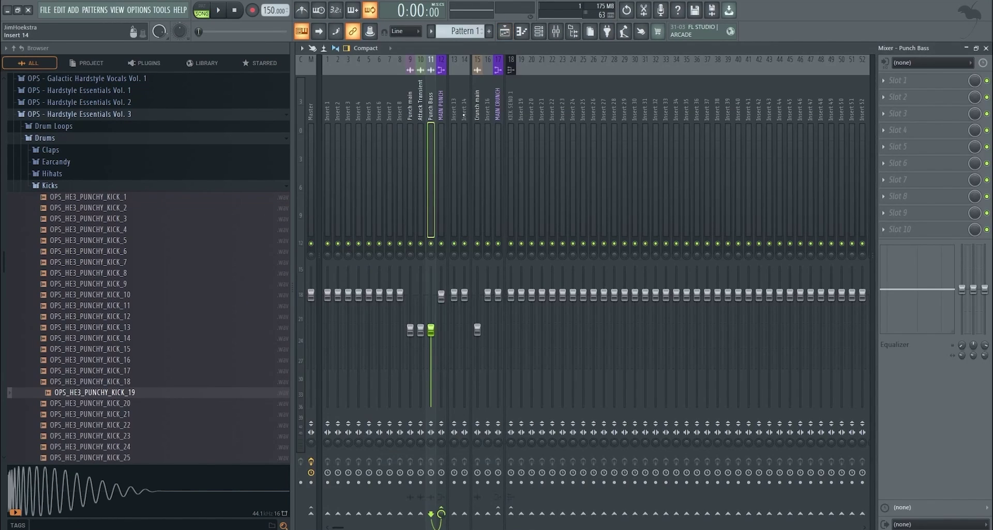
{"action": "left_click", "coordinate": [455, 171]}
{"action": "left_click", "coordinate": [441, 170]}
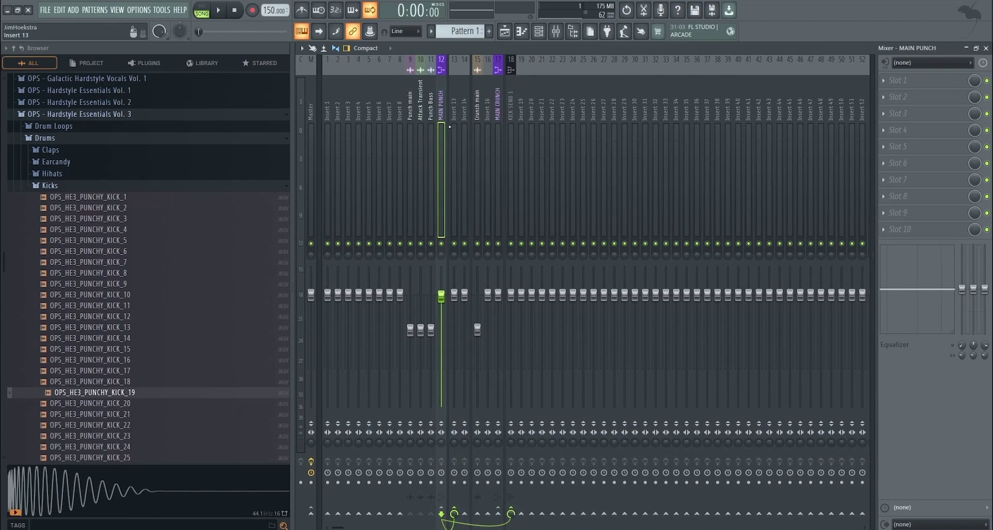
Load ValhallaRoom in the first effect slot of Insert 13 and OTT in the second
{"action": "left_click", "coordinate": [454, 156]}
{"action": "left_click", "coordinate": [898, 80]}
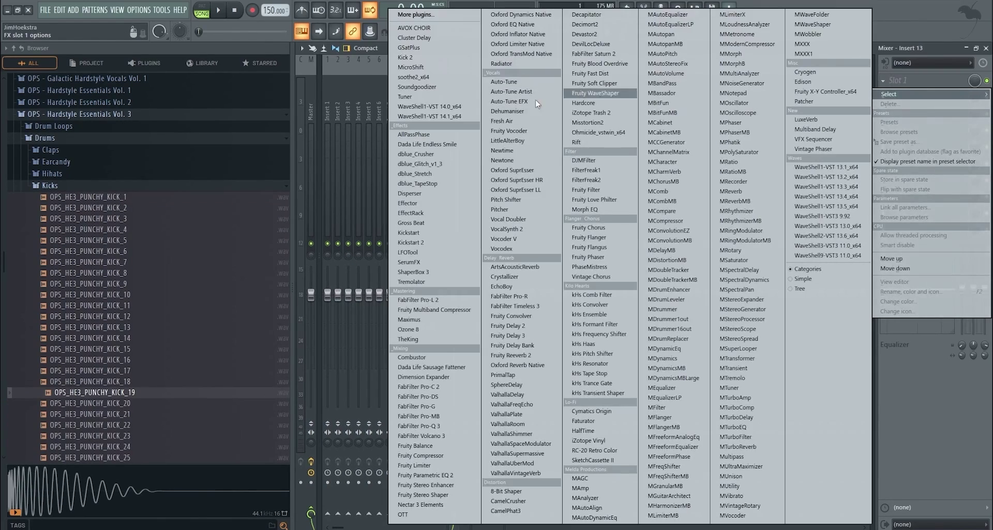
{"action": "left_click", "coordinate": [529, 429]}
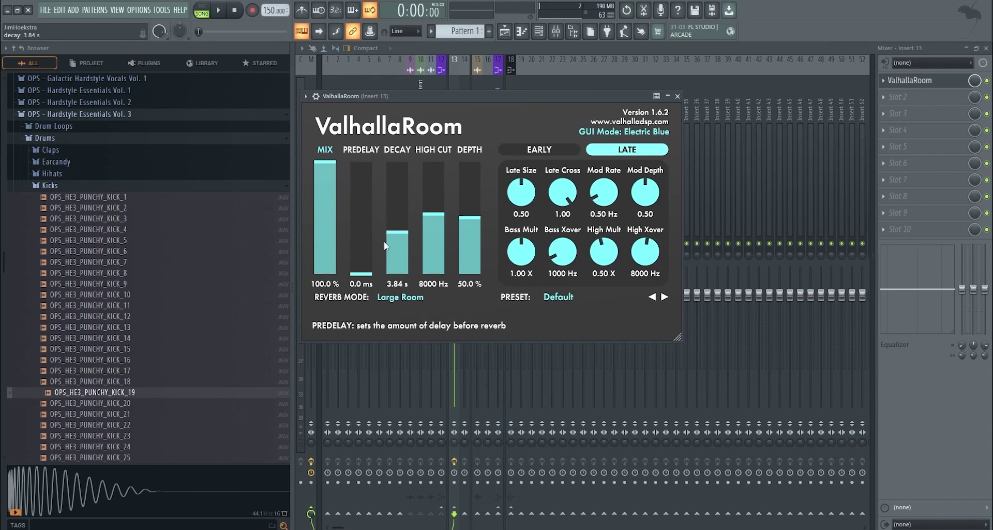
{"action": "left_click", "coordinate": [898, 97]}
{"action": "left_click", "coordinate": [397, 514]}
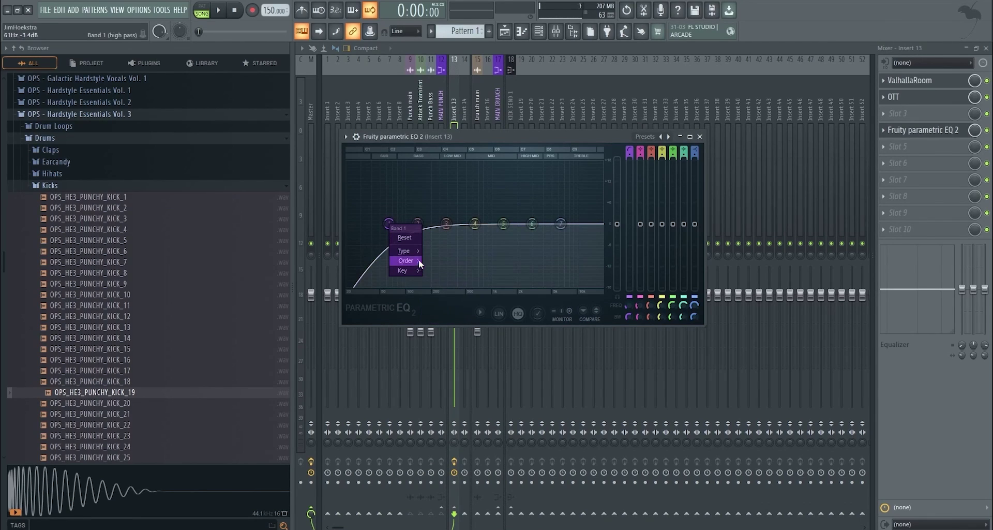
In Insert 13's Fruity parametric EQ 2, make band 1 a steep high pass at about 430 Hz and band 7 a low pass just above band 6
{"action": "left_click", "coordinate": [437, 260]}
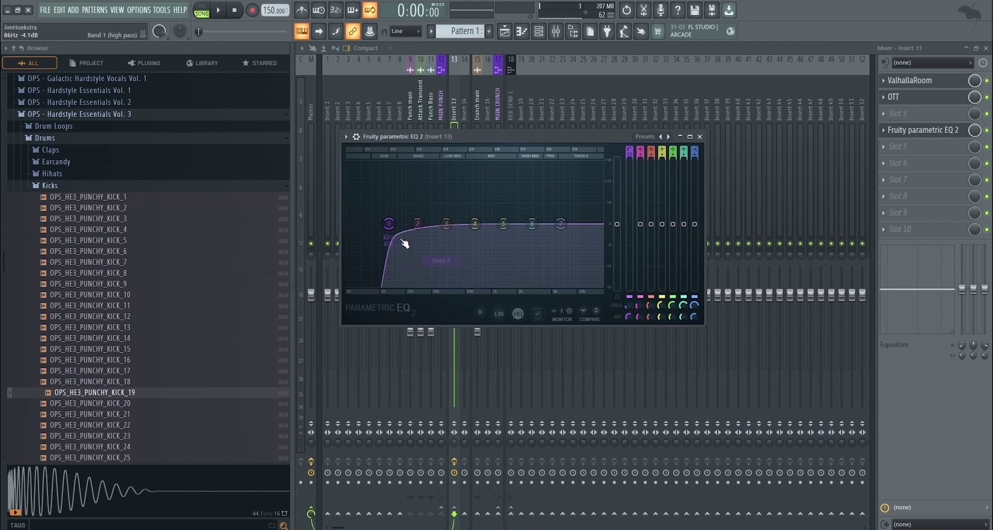
{"action": "left_click_drag", "start_coordinate": [390, 225], "coordinate": [462, 225]}
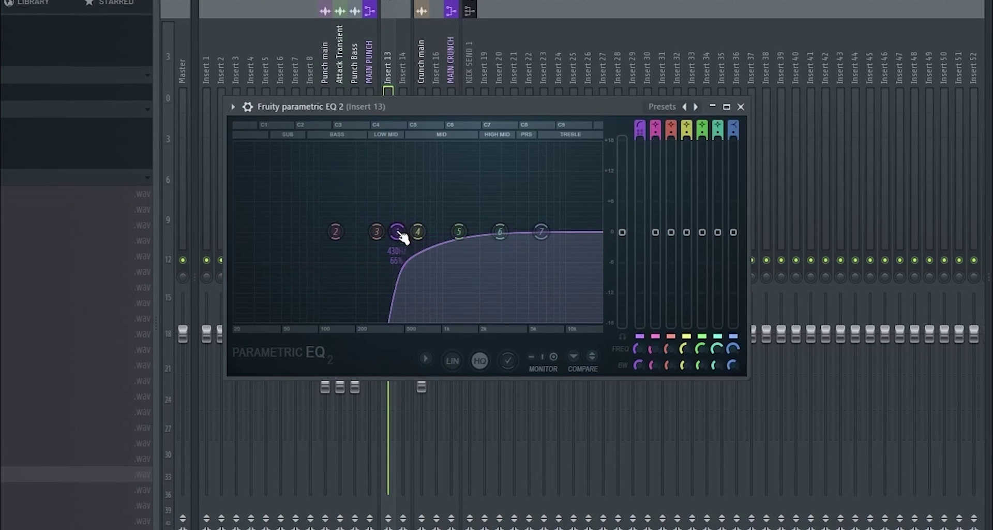
{"action": "right_click", "coordinate": [541, 231]}
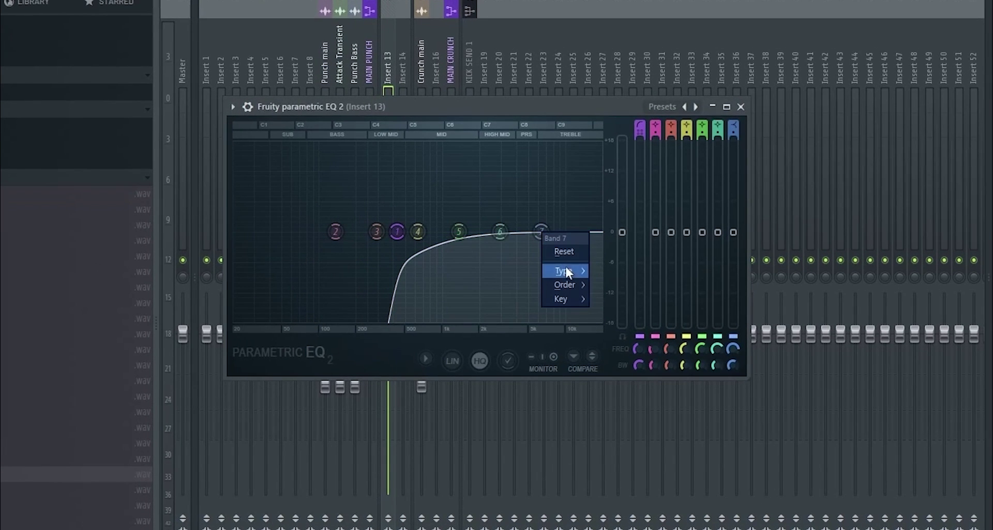
{"action": "mouse_move", "coordinate": [567, 270]}
{"action": "left_click", "coordinate": [621, 284]}
{"action": "left_click_drag", "start_coordinate": [541, 232], "coordinate": [516, 231]}
{"action": "right_click", "coordinate": [516, 231]}
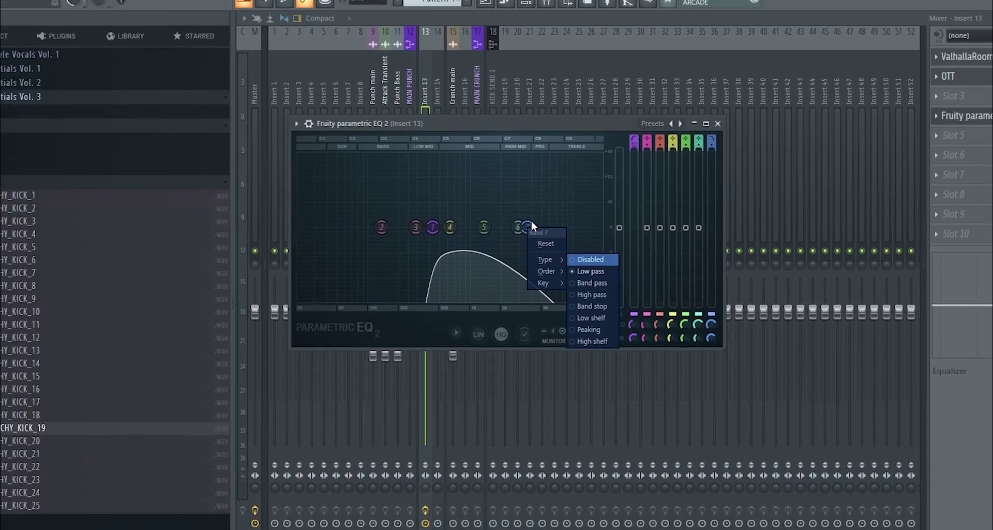
{"action": "left_click", "coordinate": [532, 222]}
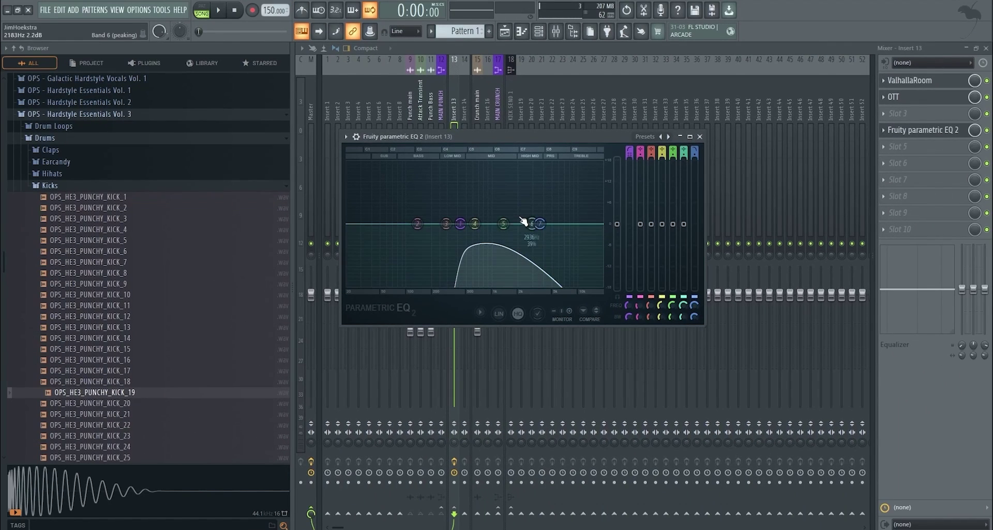
{"action": "left_click", "coordinate": [962, 137]}
{"action": "mouse_move", "coordinate": [905, 159]}
{"action": "left_click", "coordinate": [434, 475]}
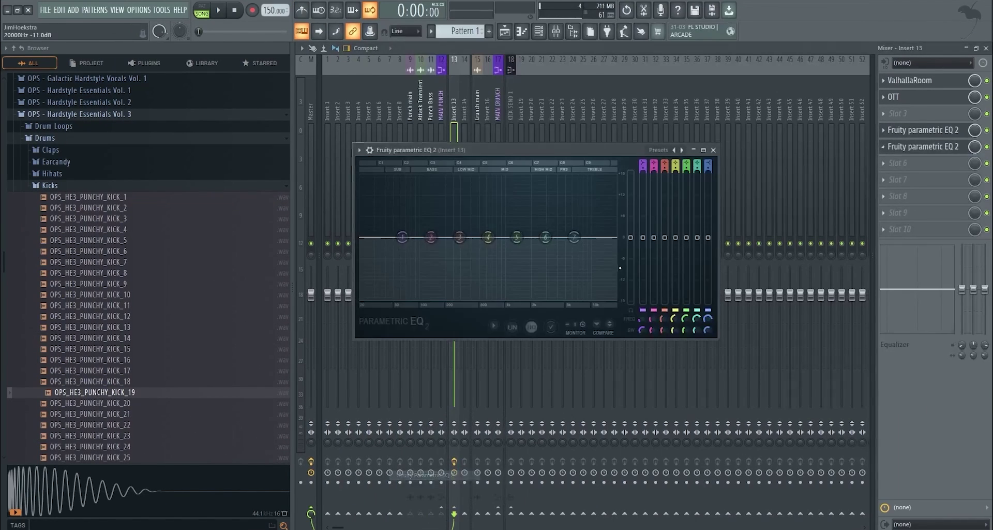
{"action": "left_click_drag", "start_coordinate": [574, 237], "coordinate": [556, 303]}
{"action": "left_click_drag", "start_coordinate": [545, 237], "coordinate": [572, 251]}
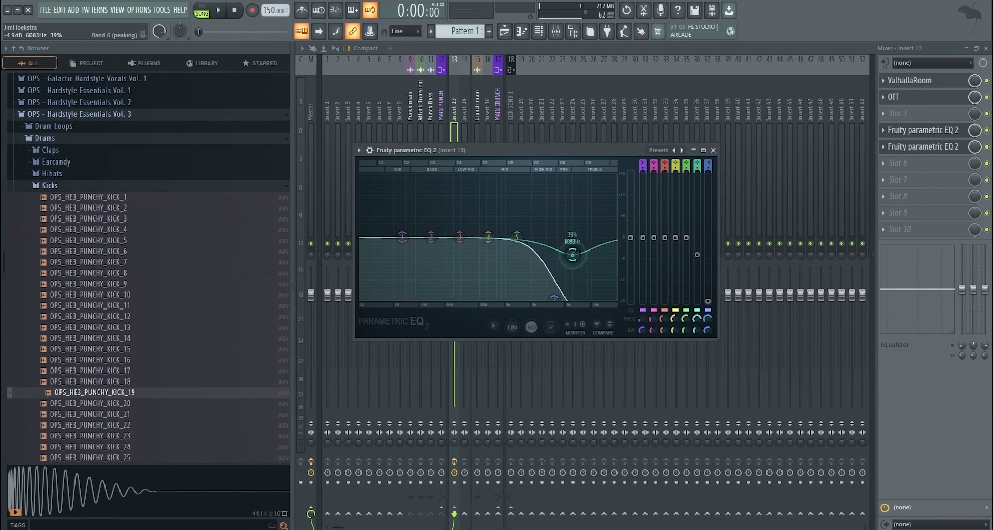
{"action": "left_click", "coordinate": [884, 146]}
{"action": "left_click", "coordinate": [908, 169]}
Load Fruity Limiter in the sixth effect slot of Insert 13 and create an automation clip for its gain
{"action": "left_click", "coordinate": [883, 162]}
{"action": "mouse_move", "coordinate": [900, 177]}
{"action": "left_click", "coordinate": [447, 465]}
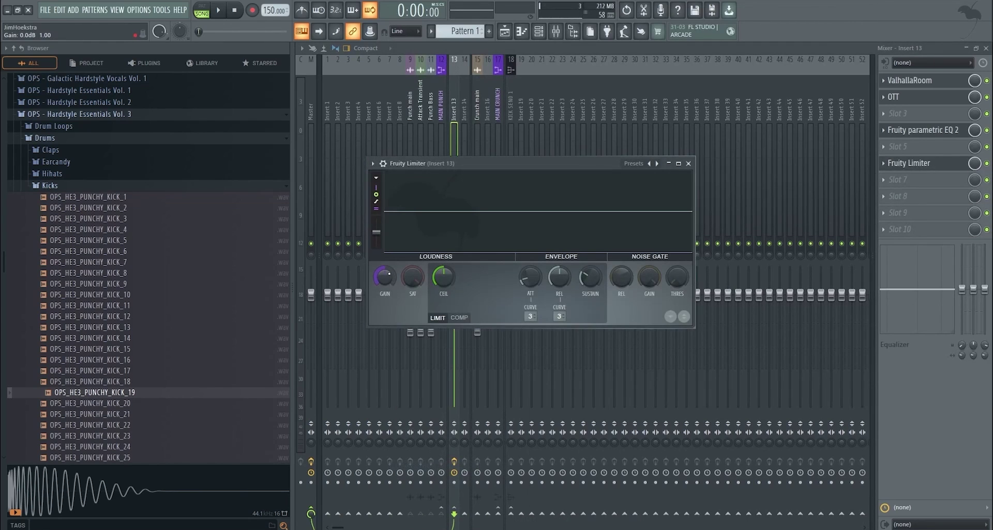
{"action": "right_click", "coordinate": [387, 269]}
{"action": "left_click", "coordinate": [429, 351]}
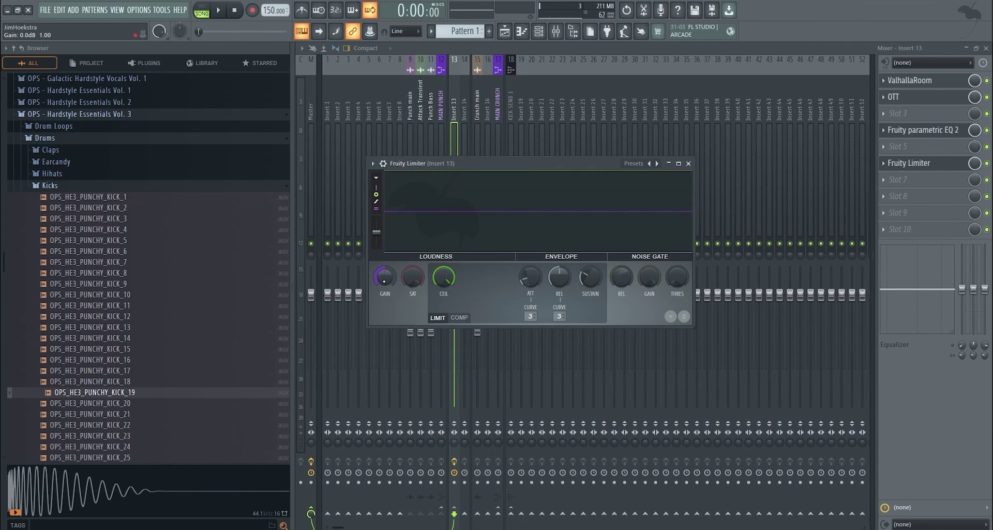
{"action": "right_click", "coordinate": [384, 282]}
{"action": "left_click", "coordinate": [505, 31]}
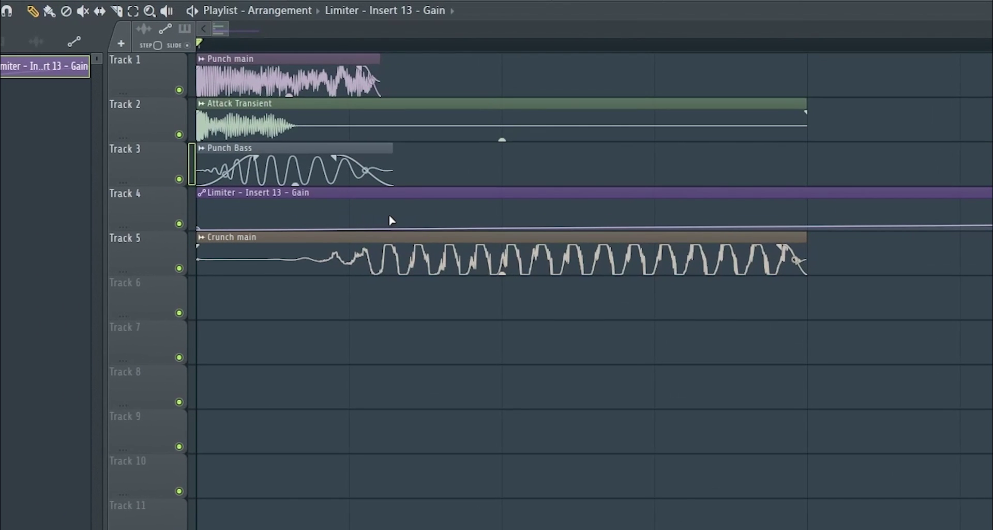
Add a point to the limiter gain automation at the end of Punch Bass and make the gain drop sharply there
{"action": "left_click_drag", "start_coordinate": [563, 182], "coordinate": [566, 186]}
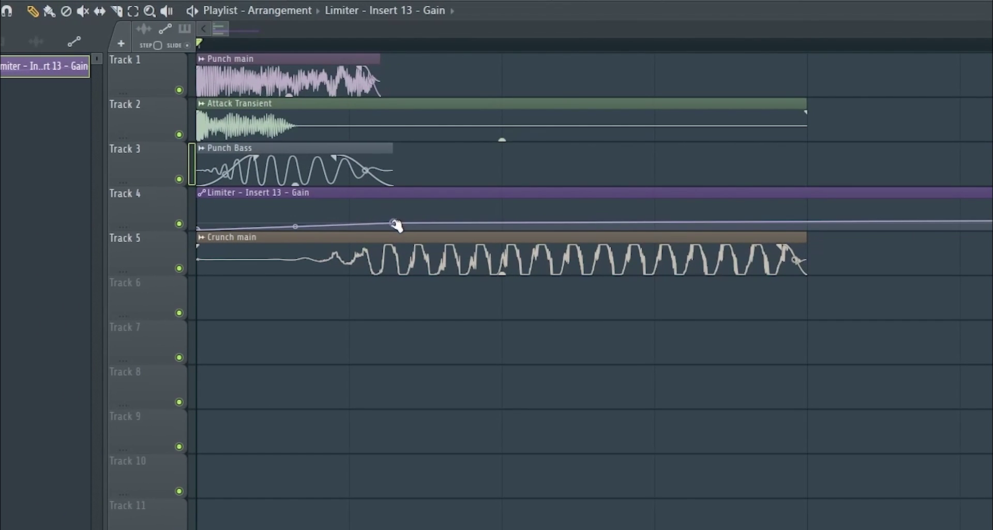
{"action": "right_click", "coordinate": [396, 224]}
{"action": "left_click_drag", "start_coordinate": [396, 223], "coordinate": [399, 241]}
{"action": "scroll", "coordinate": [533, 192], "scroll_direction": "up", "scroll_amount": 3}
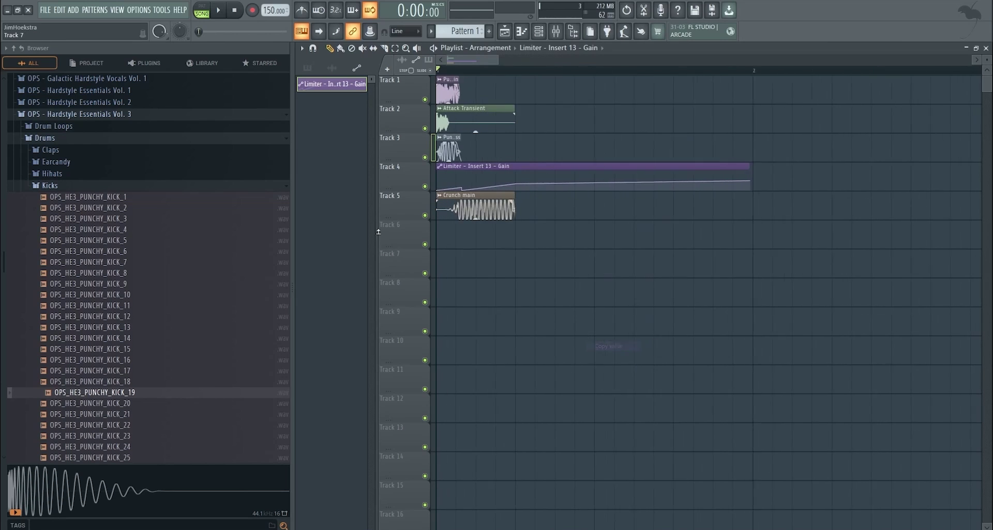
Add a gain automation point of 50% at the end of the Crunch main clip and delete the original end point
{"action": "right_click", "coordinate": [531, 185]}
{"action": "right_click", "coordinate": [531, 184]}
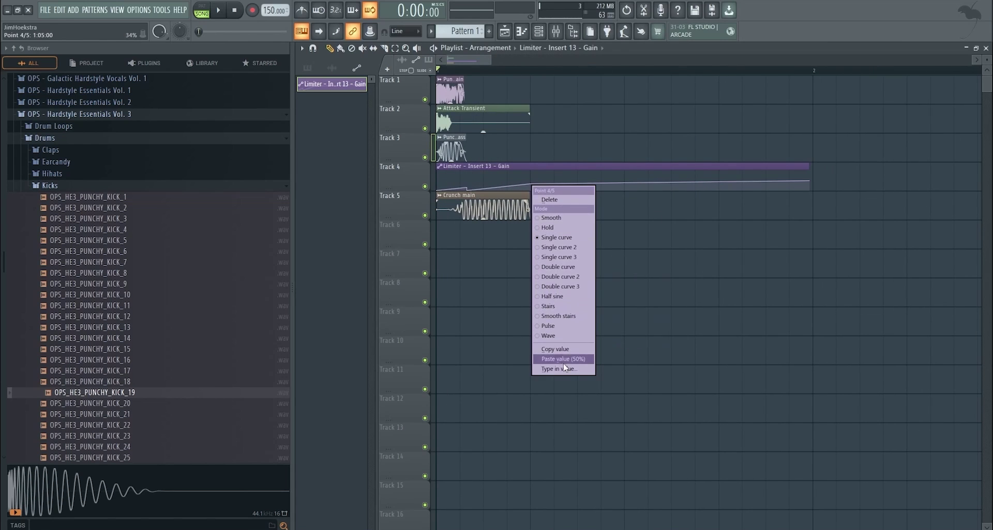
{"action": "left_click", "coordinate": [567, 360]}
{"action": "right_click", "coordinate": [810, 181]}
{"action": "left_click", "coordinate": [829, 196]}
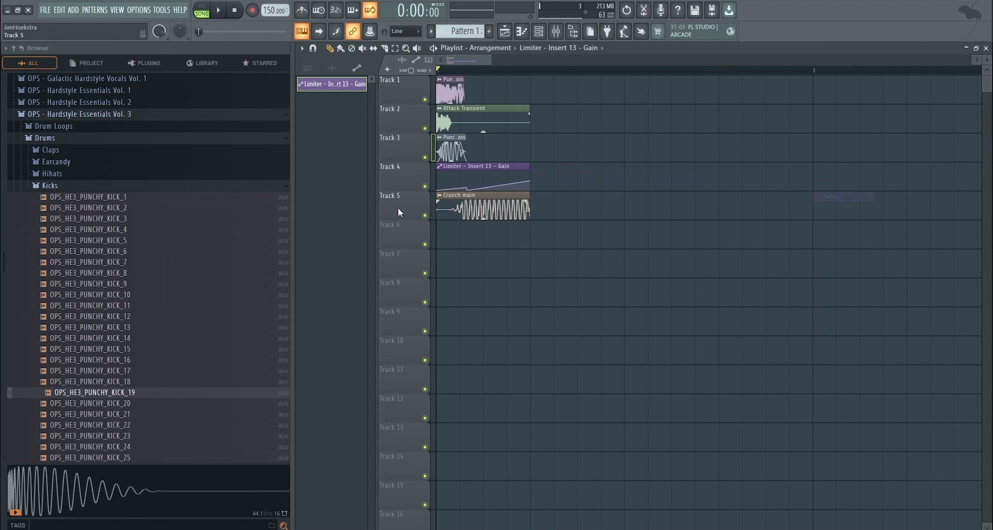
Audition the kick and lower the Attack Transient mixer fader slightly below Punch main
{"action": "key", "text": "F9"}
{"action": "key", "text": "space"}
{"action": "key", "text": "space"}
{"action": "left_click_drag", "start_coordinate": [420, 329], "coordinate": [425, 333]}
{"action": "key", "text": "Right"}
{"action": "key", "text": "Right"}
{"action": "key", "text": "space"}
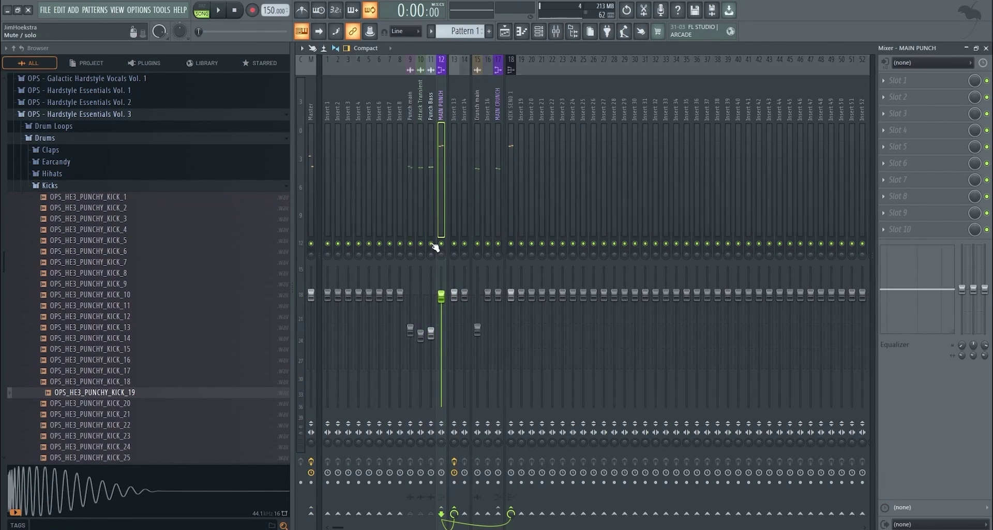
Lower the Punch Bass mixer fader well below Punch main and Attack Transient, auditioning the kick between adjustments
{"action": "left_click", "coordinate": [431, 333]}
{"action": "key", "text": "space"}
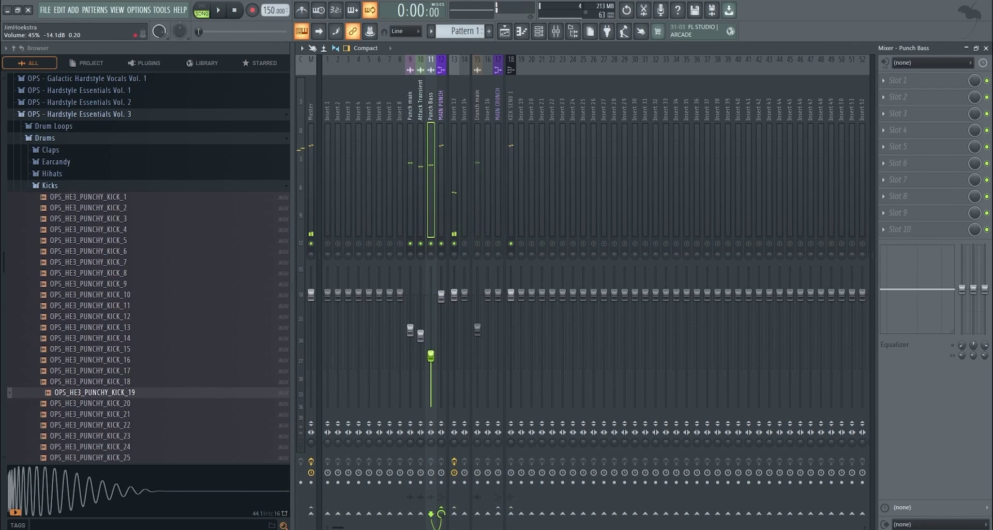
{"action": "key", "text": "space"}
{"action": "left_click_drag", "start_coordinate": [431, 365], "coordinate": [431, 327]}
{"action": "key", "text": "space"}
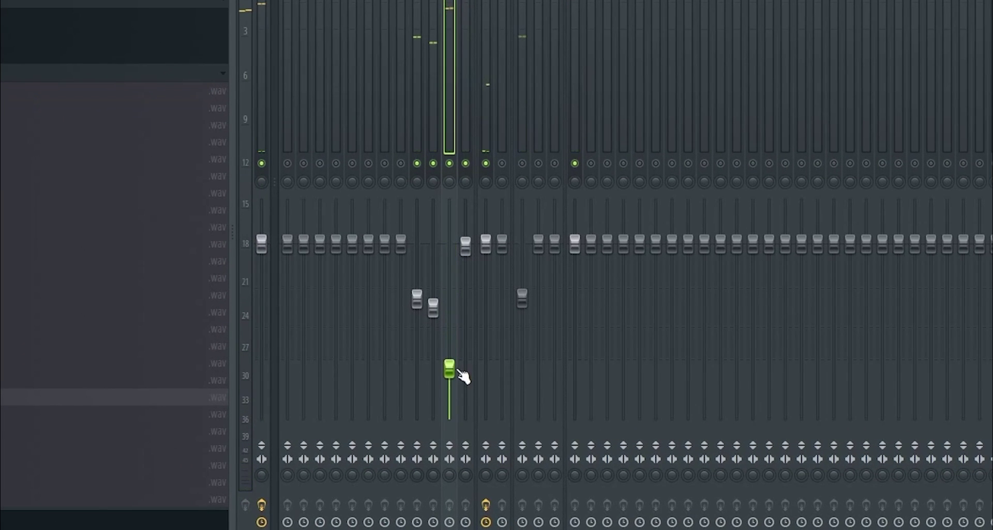
{"action": "key", "text": "space"}
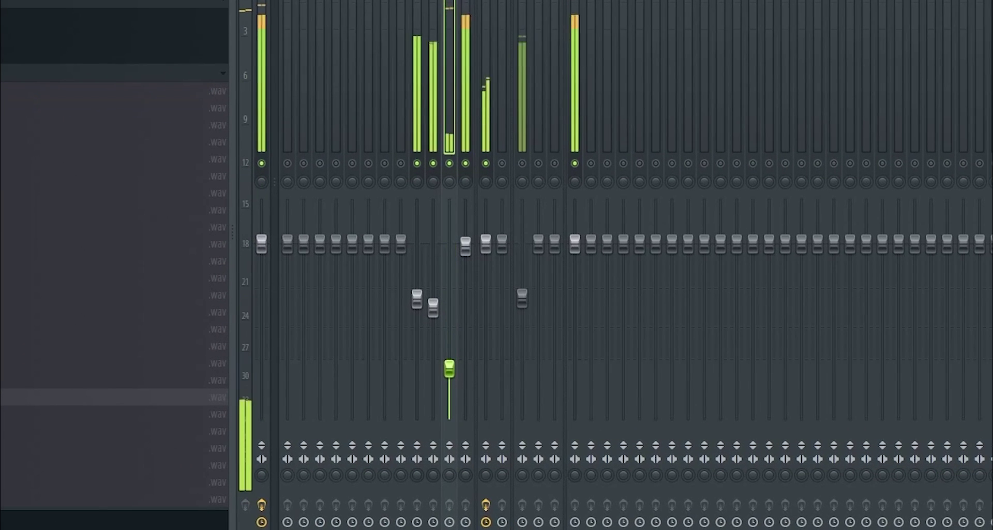
{"action": "left_click_drag", "start_coordinate": [450, 369], "coordinate": [450, 355]}
Play the kick and lower the Crunch main mixer fader slightly
{"action": "left_click", "coordinate": [419, 100]}
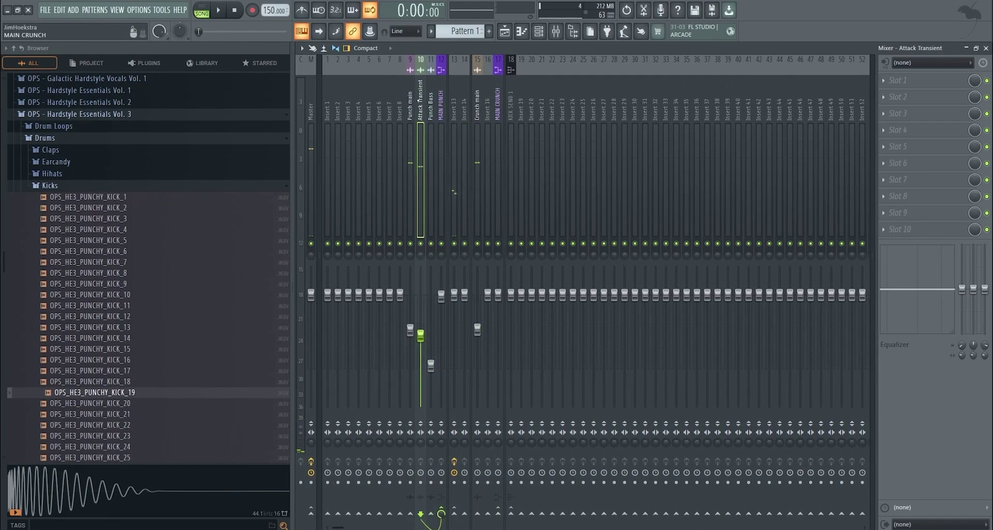
{"action": "left_click", "coordinate": [478, 103]}
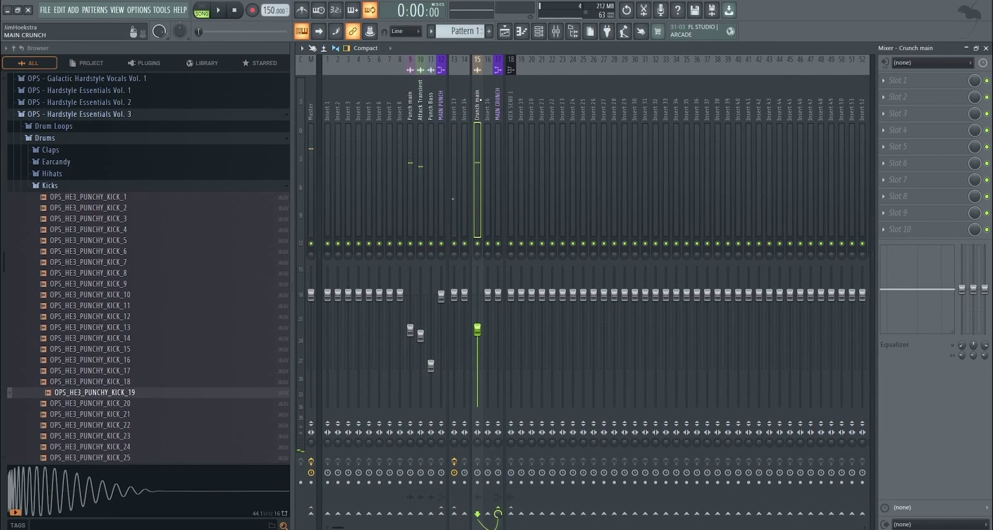
{"action": "key", "text": "space"}
{"action": "left_click_drag", "start_coordinate": [479, 330], "coordinate": [478, 332]}
Widen the stereo separation of Insert 13 while auditioning the kick
{"action": "left_click", "coordinate": [453, 109]}
{"action": "key", "text": "space"}
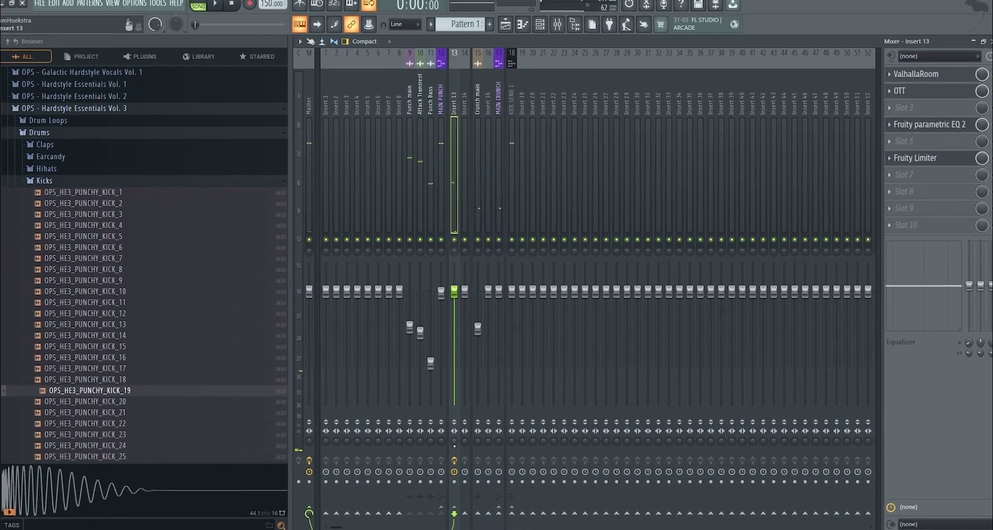
{"action": "left_click_drag", "start_coordinate": [454, 443], "coordinate": [454, 447]}
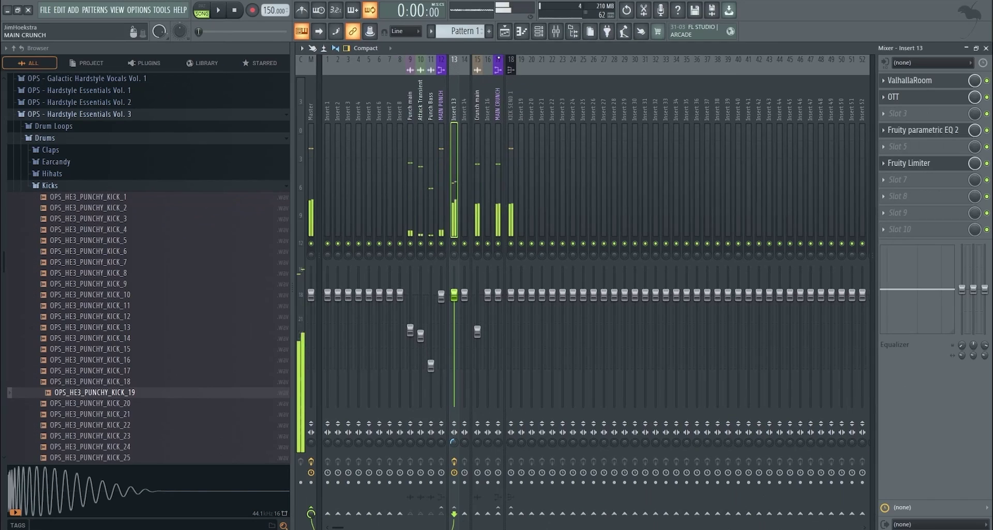
Try trimming the start of the Crunch main clip to 1:02:00 in the playlist and listen to the kick
{"action": "left_click", "coordinate": [504, 32]}
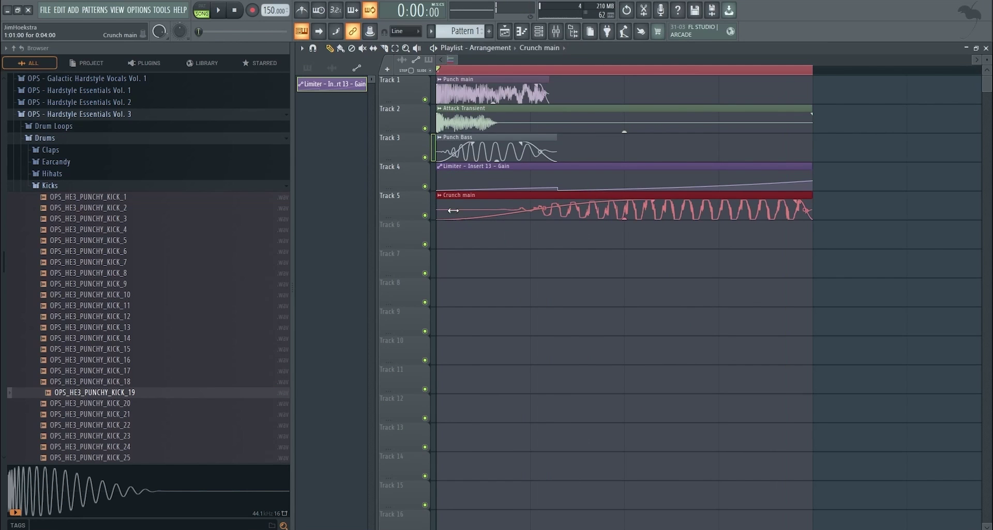
{"action": "left_click_drag", "start_coordinate": [453, 211], "coordinate": [503, 210]}
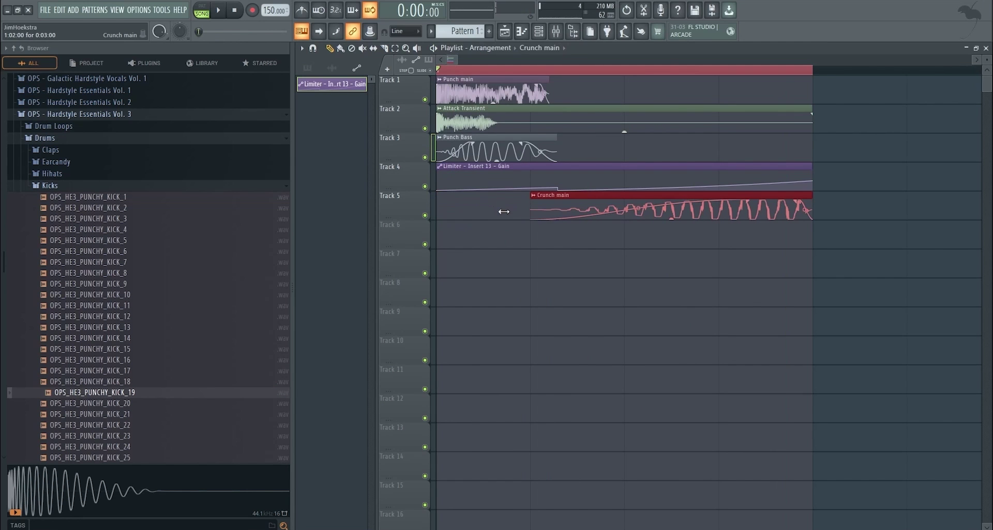
{"action": "scroll", "coordinate": [508, 212], "scroll_direction": "up", "scroll_amount": 1}
{"action": "left_click_drag", "start_coordinate": [515, 78], "coordinate": [599, 256]}
{"action": "key", "text": "space"}
{"action": "key", "text": "space"}
{"action": "left_click_drag", "start_coordinate": [502, 189], "coordinate": [579, 243]}
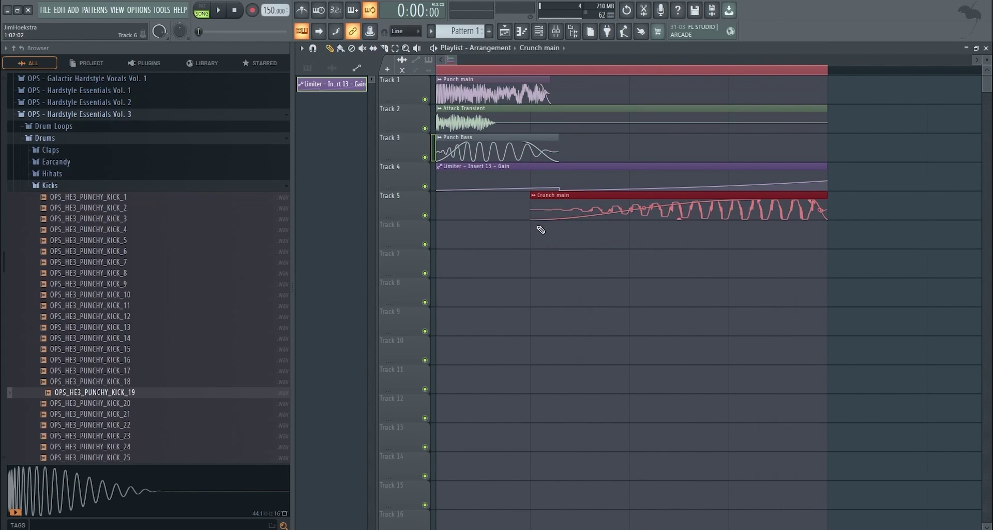
Extend the Crunch main clip's start back to about 1:01:04 and shorten its fade-in, auditioning the blend with the punch
{"action": "left_click_drag", "start_coordinate": [526, 213], "coordinate": [402, 221]}
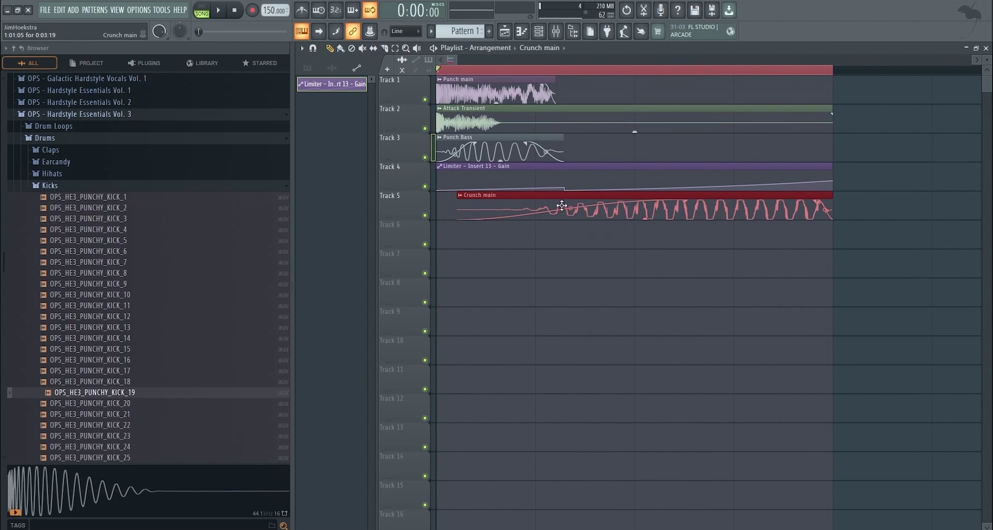
{"action": "key", "text": "space"}
{"action": "key", "text": "space"}
{"action": "left_click_drag", "start_coordinate": [459, 204], "coordinate": [348, 202]}
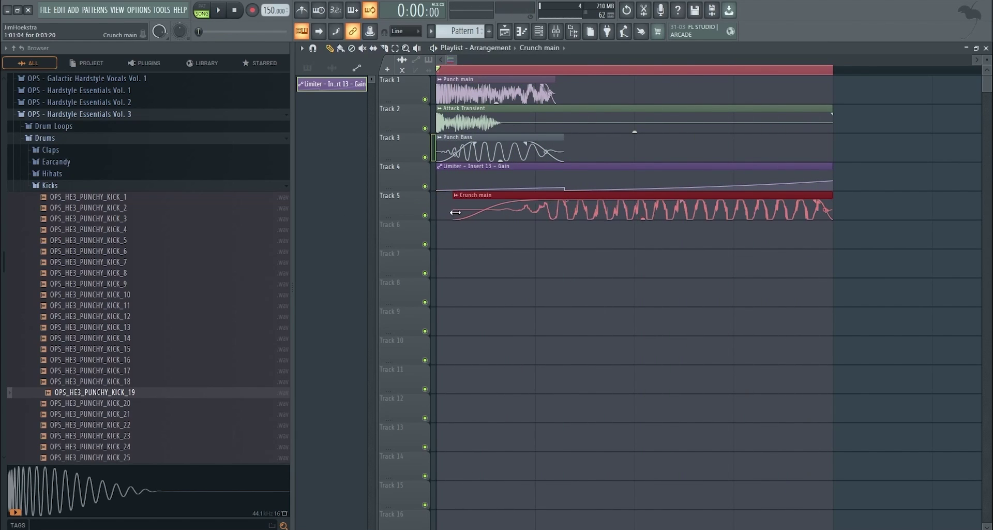
{"action": "left_click_drag", "start_coordinate": [583, 208], "coordinate": [489, 208]}
{"action": "key", "text": "space"}
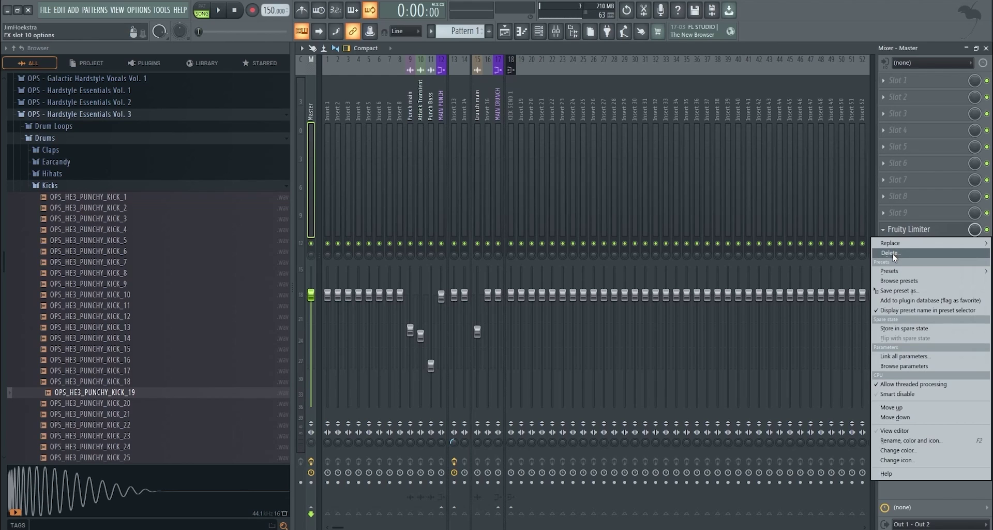
Delete the Fruity Limiter from the last effect slot of the Master track
{"action": "left_click", "coordinate": [890, 253]}
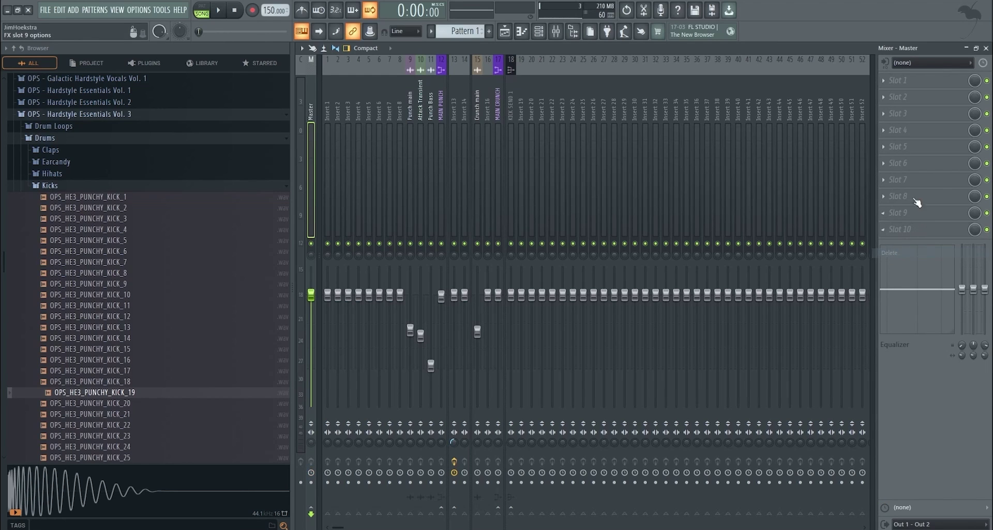
{"action": "left_click", "coordinate": [901, 231]}
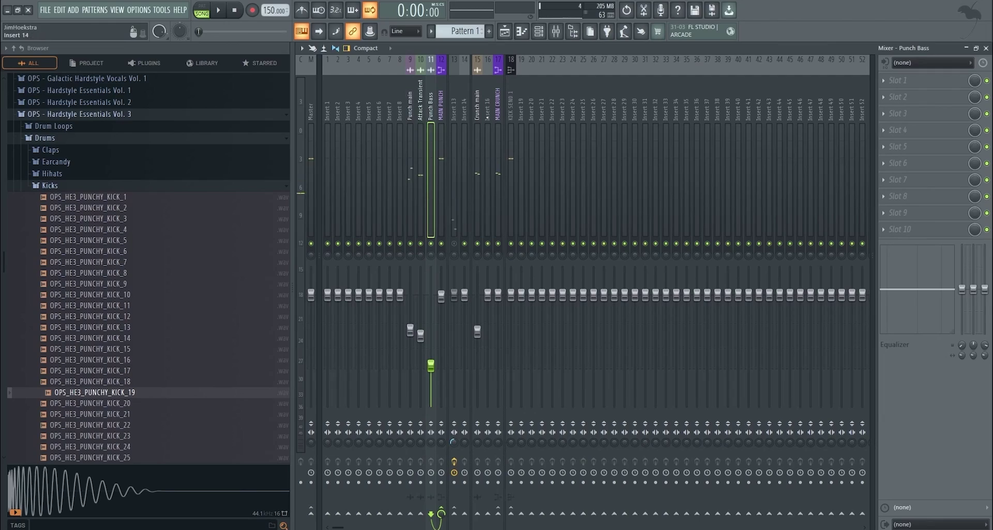
{"action": "left_click", "coordinate": [507, 33]}
{"action": "left_click", "coordinate": [507, 33]}
{"action": "left_click", "coordinate": [412, 92]}
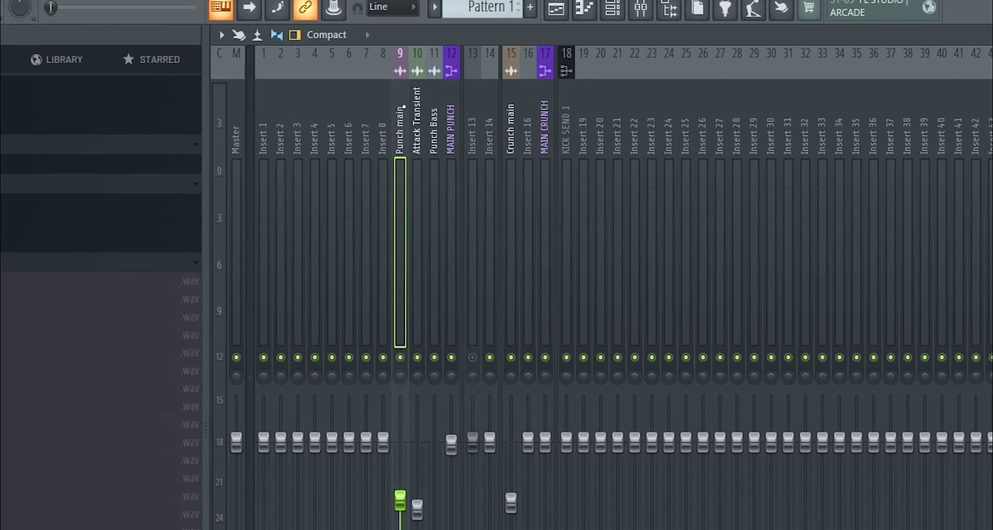
{"action": "left_click", "coordinate": [418, 101]}
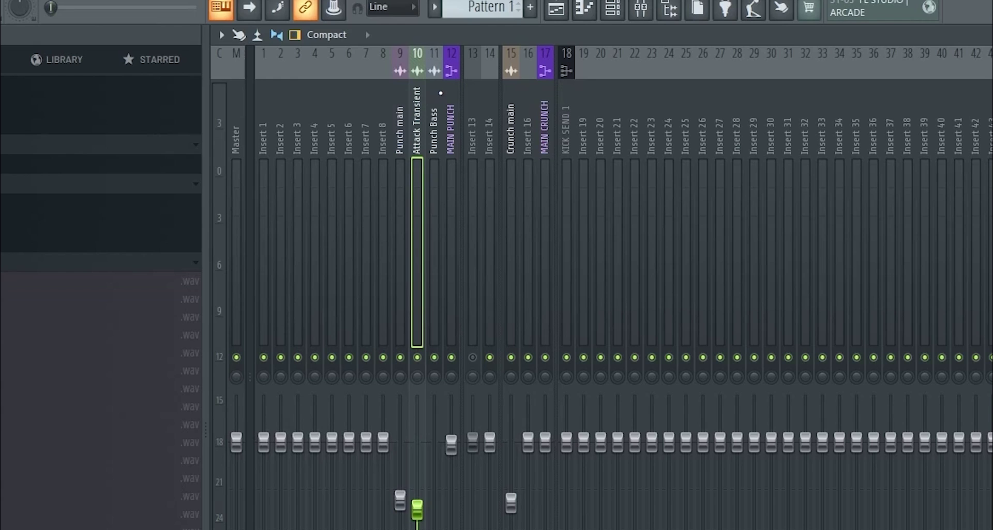
{"action": "left_click", "coordinate": [440, 92]}
{"action": "left_click_drag", "start_coordinate": [401, 89], "coordinate": [421, 88]}
{"action": "left_click", "coordinate": [446, 102]}
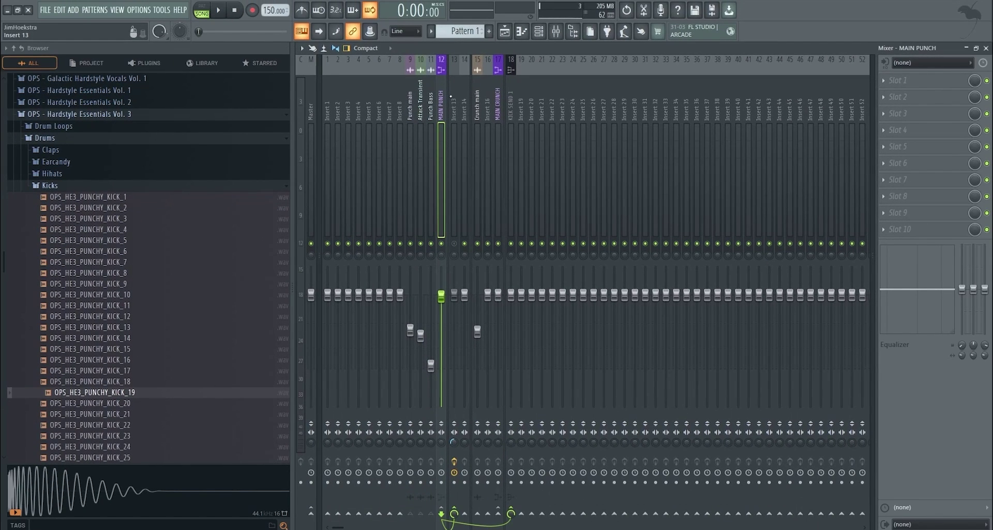
Rename Insert 13 as "punc reverb" and color the mixer track red
{"action": "left_click", "coordinate": [451, 96]}
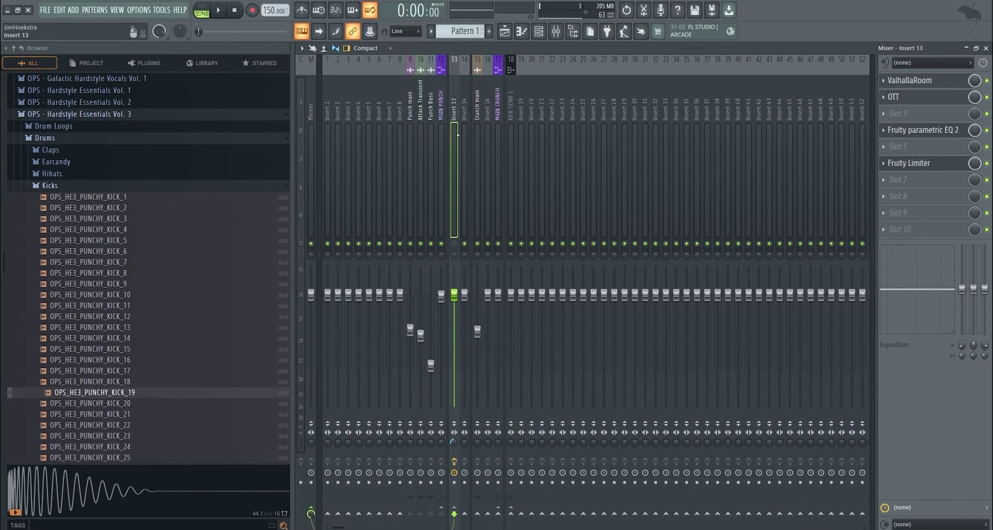
{"action": "right_click", "coordinate": [459, 61]}
{"action": "left_click", "coordinate": [478, 68]}
{"action": "left_click", "coordinate": [472, 67]}
{"action": "type", "text": "punc reverb"}
{"action": "key", "text": "Return"}
Check the routing of the Crunch main, MAIN CRUNCH, punc reverb and KICK SEND 1 mixer tracks
{"action": "left_click", "coordinate": [481, 95]}
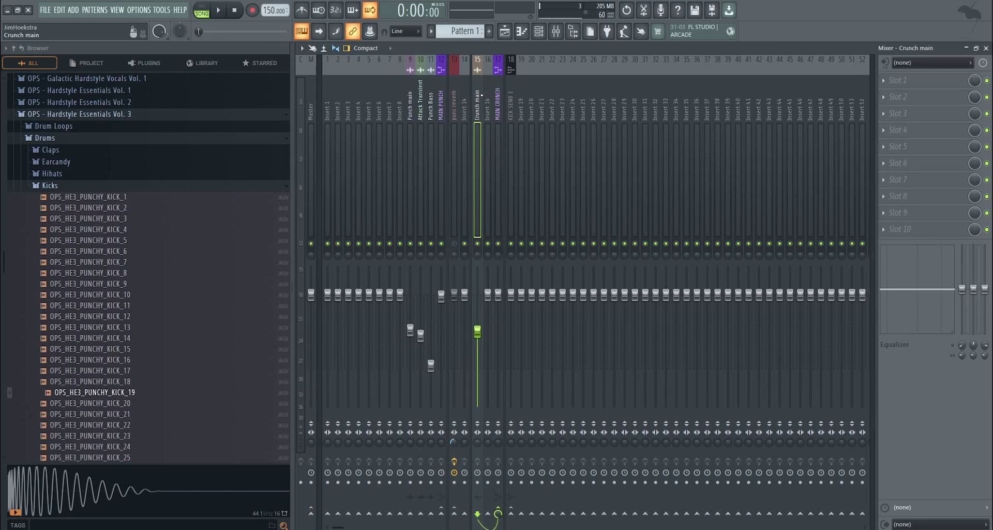
{"action": "left_click", "coordinate": [497, 85]}
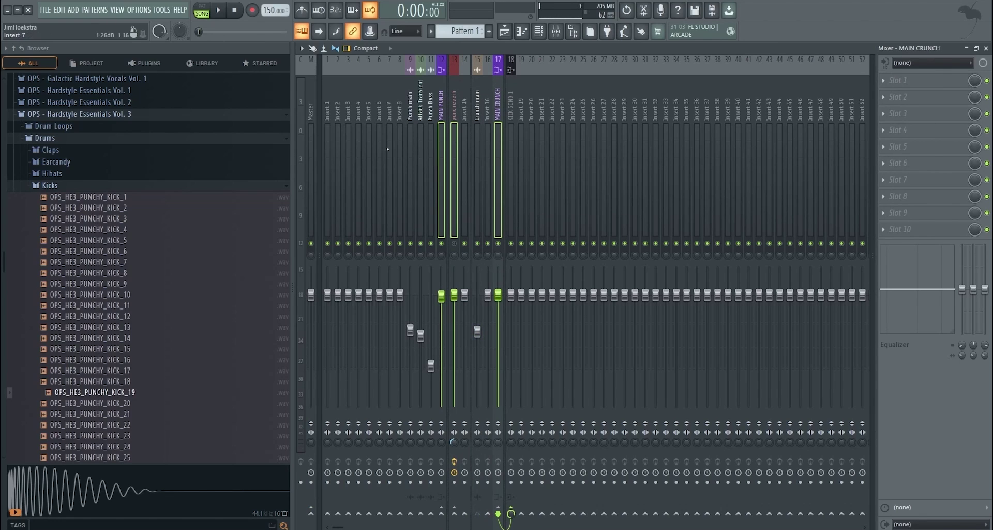
{"action": "left_click", "coordinate": [455, 136]}
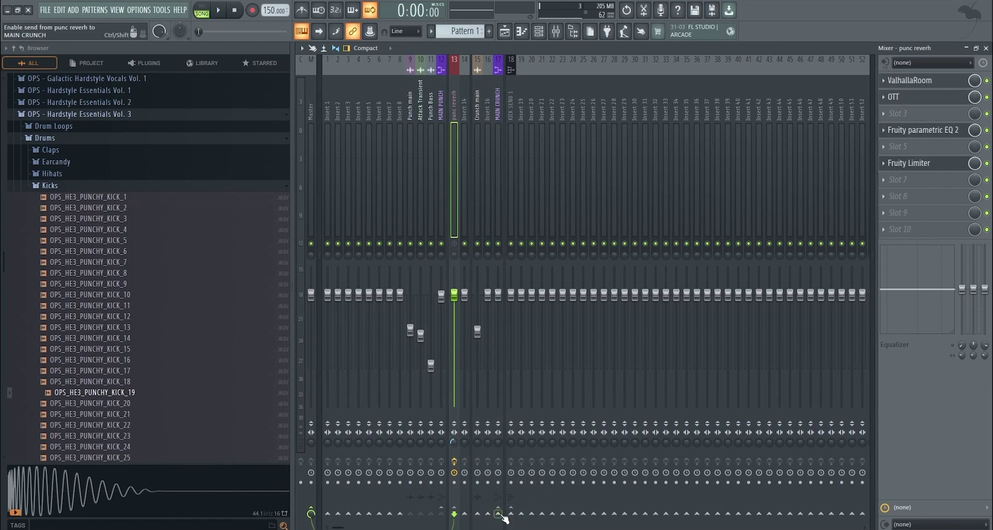
{"action": "right_click", "coordinate": [514, 58]}
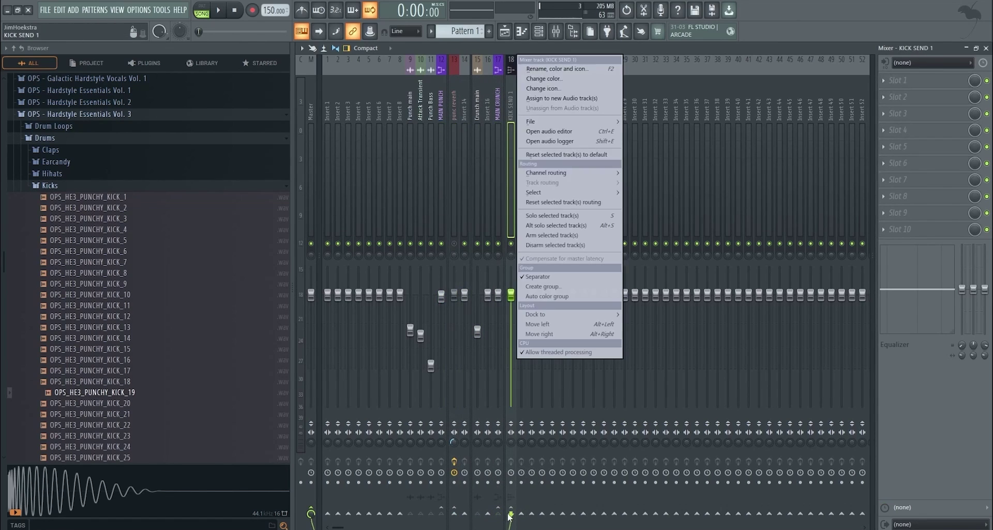
{"action": "left_click", "coordinate": [511, 69]}
Raise the KICK SEND 1 mixer fader above its default level and play the kick to hear the result
{"action": "key", "text": "space"}
{"action": "key", "text": "space"}
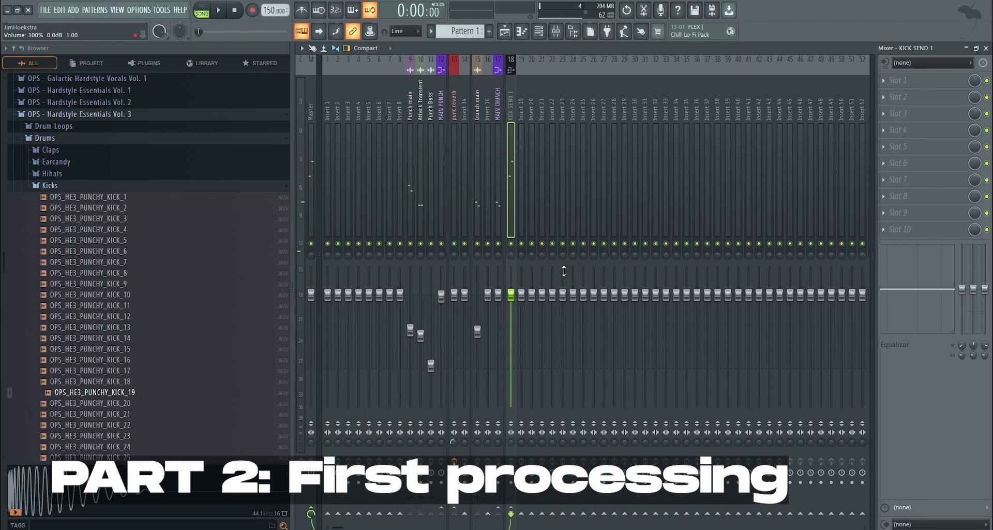
{"action": "left_click_drag", "start_coordinate": [511, 295], "coordinate": [511, 267]}
{"action": "key", "text": "space"}
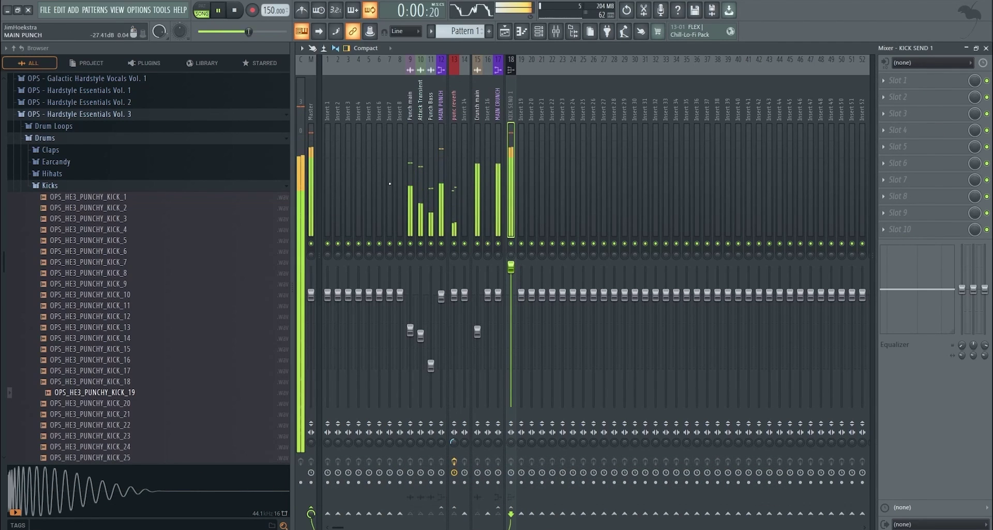
Try Fruity Limiter in the first effect slot of KICK SEND 1 and play the kick through it
{"action": "left_click", "coordinate": [883, 81]}
{"action": "mouse_move", "coordinate": [902, 89]}
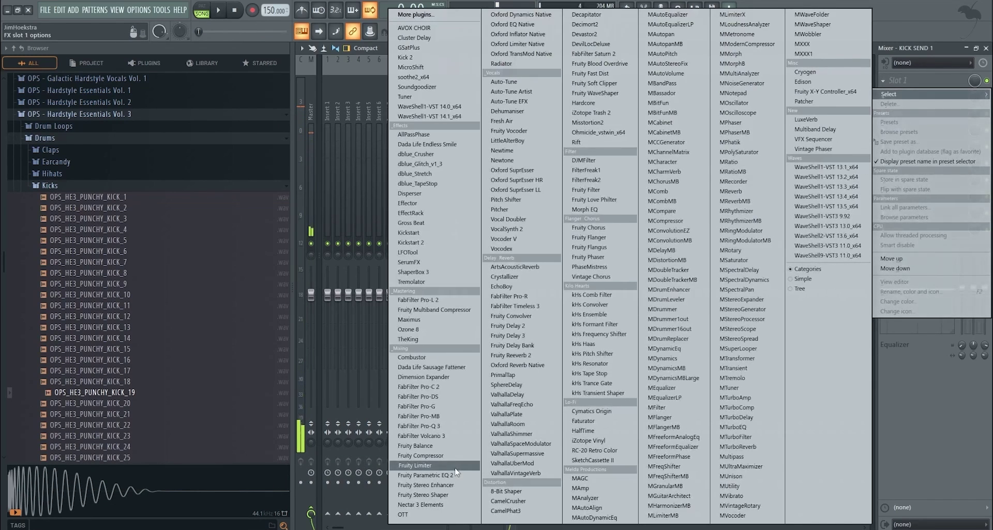
{"action": "left_click", "coordinate": [455, 469]}
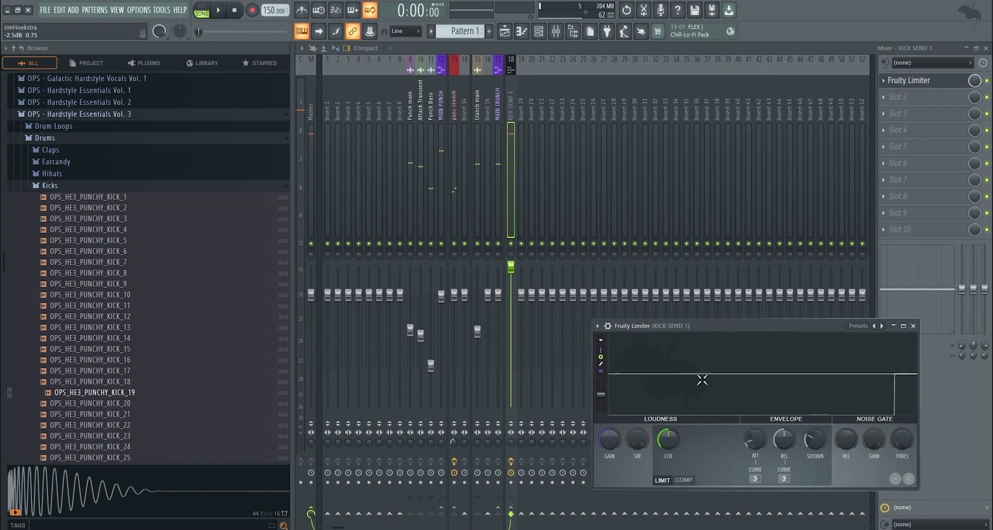
{"action": "key", "text": "space"}
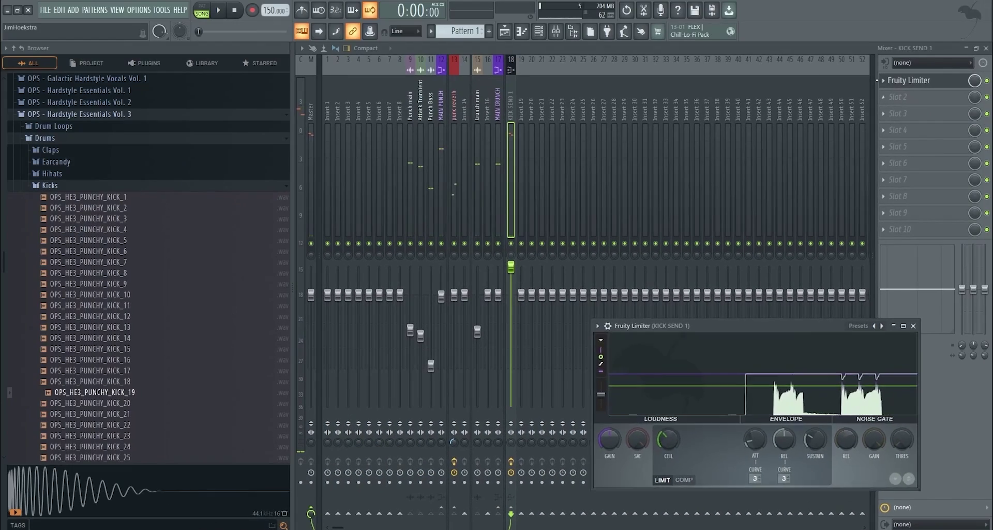
{"action": "left_click", "coordinate": [895, 82]}
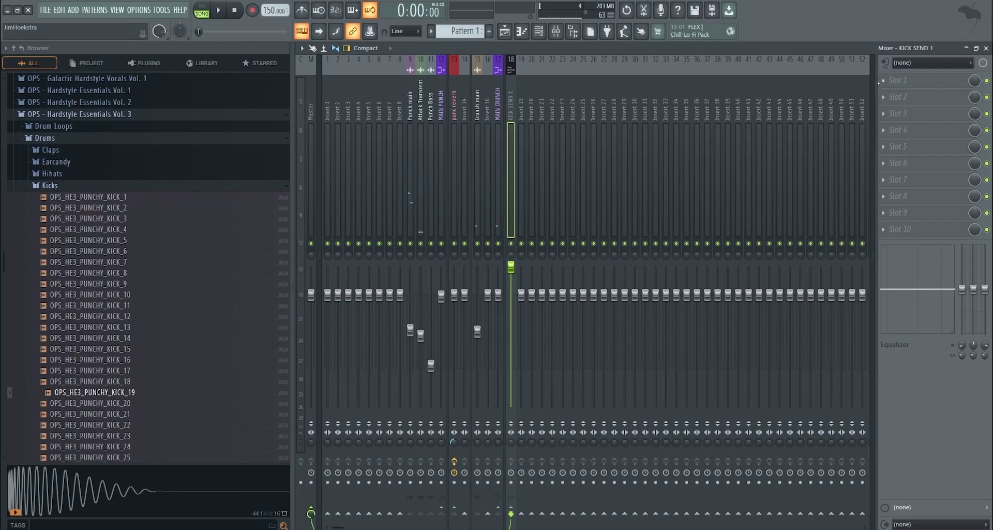
Load Fruity WaveShaper in the first effect slot of KICK SEND 1 and reset that track's fader to its default level
{"action": "left_click", "coordinate": [883, 81]}
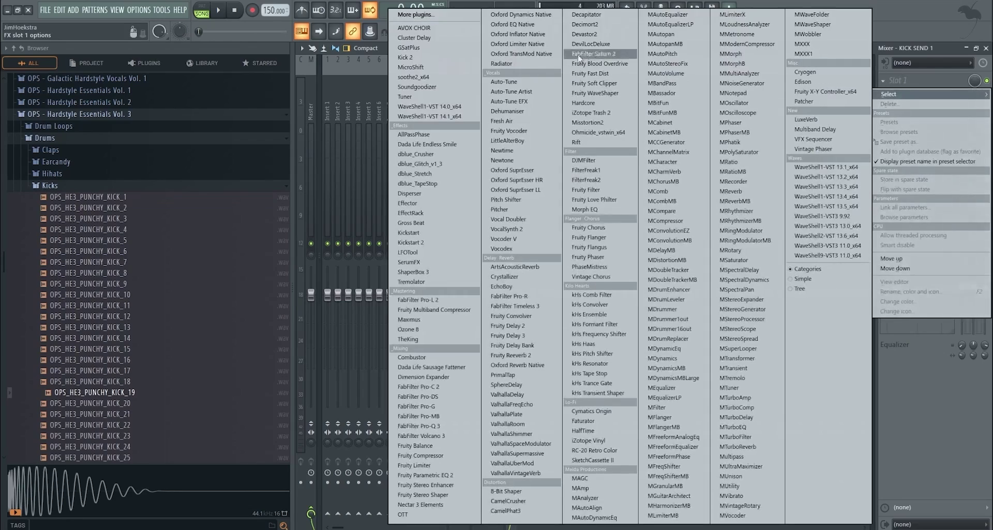
{"action": "left_click", "coordinate": [595, 93]}
{"action": "right_click", "coordinate": [514, 298]}
{"action": "left_click", "coordinate": [529, 305]}
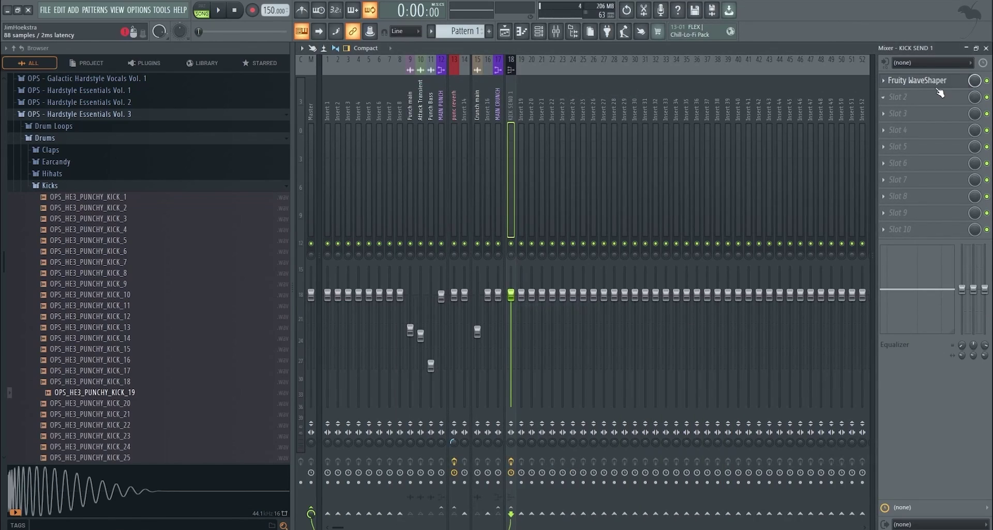
Try bending the Fruity WaveShaper curve in slot 1 of KICK SEND 1 with an added control point
{"action": "left_click", "coordinate": [935, 83]}
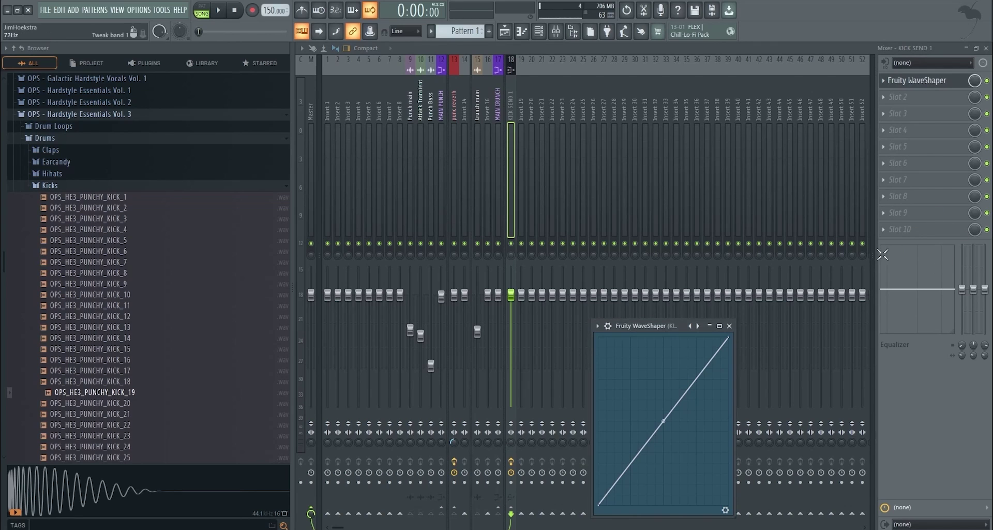
{"action": "left_click_drag", "start_coordinate": [641, 326], "coordinate": [724, 287]}
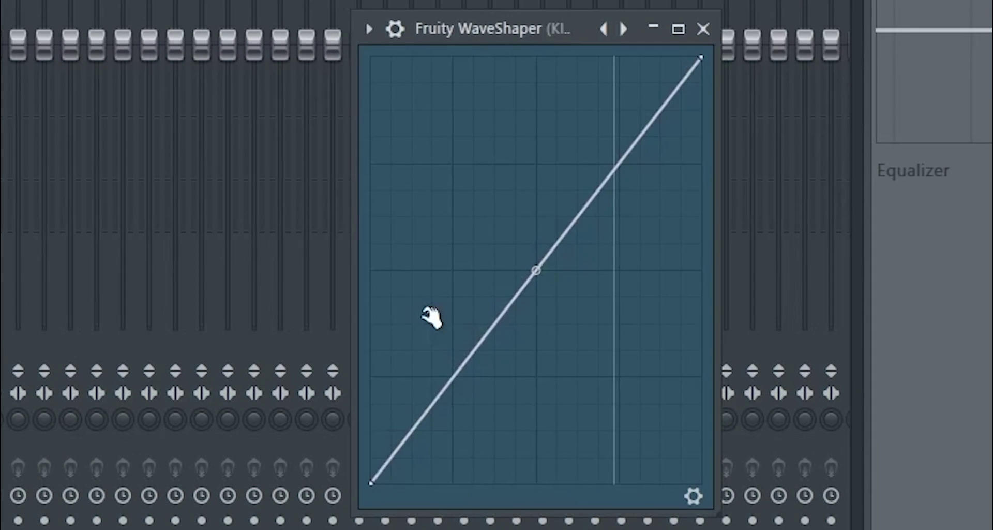
{"action": "right_click", "coordinate": [702, 399]}
{"action": "left_click_drag", "start_coordinate": [701, 398], "coordinate": [692, 389]}
{"action": "left_click_drag", "start_coordinate": [460, 315], "coordinate": [425, 315]}
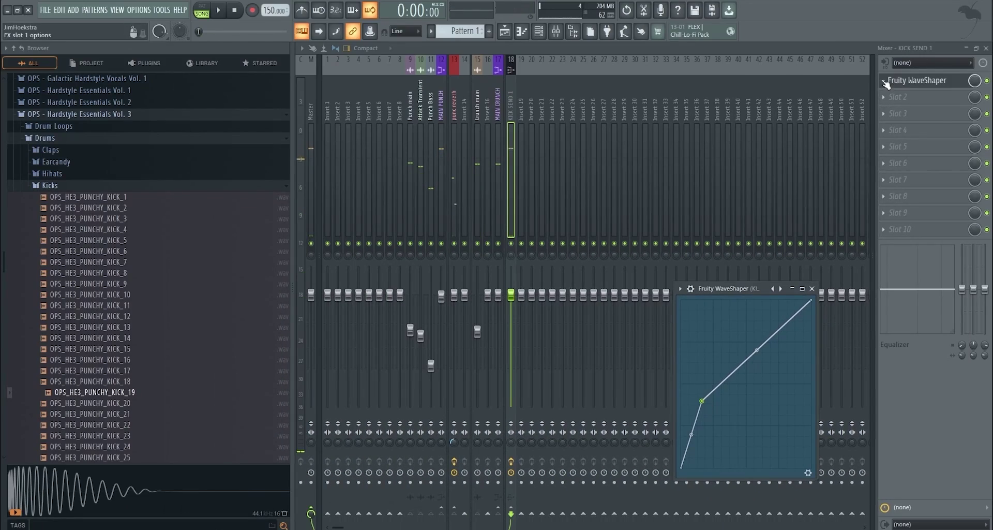
{"action": "left_click", "coordinate": [884, 81]}
{"action": "left_click", "coordinate": [896, 54]}
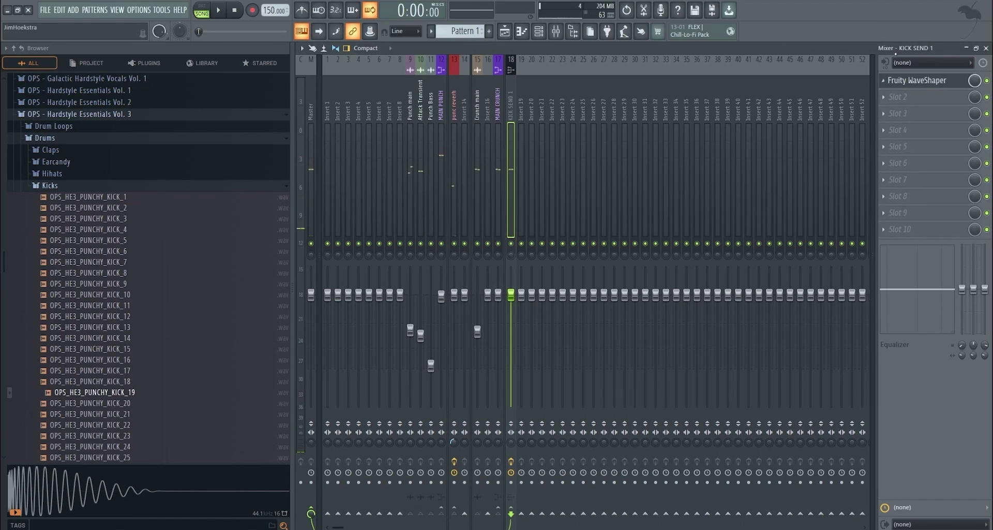
{"action": "left_click", "coordinate": [883, 81]}
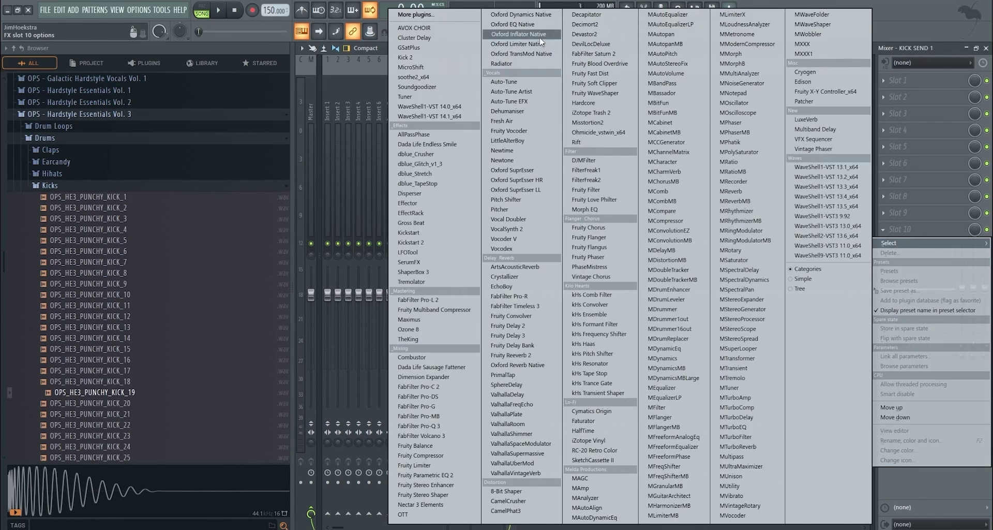
Load Oxford Inflator Native in slot 10 and Fruity soft clipper in slot 9, and raise the Inflator's effect amount
{"action": "left_click", "coordinate": [512, 35]}
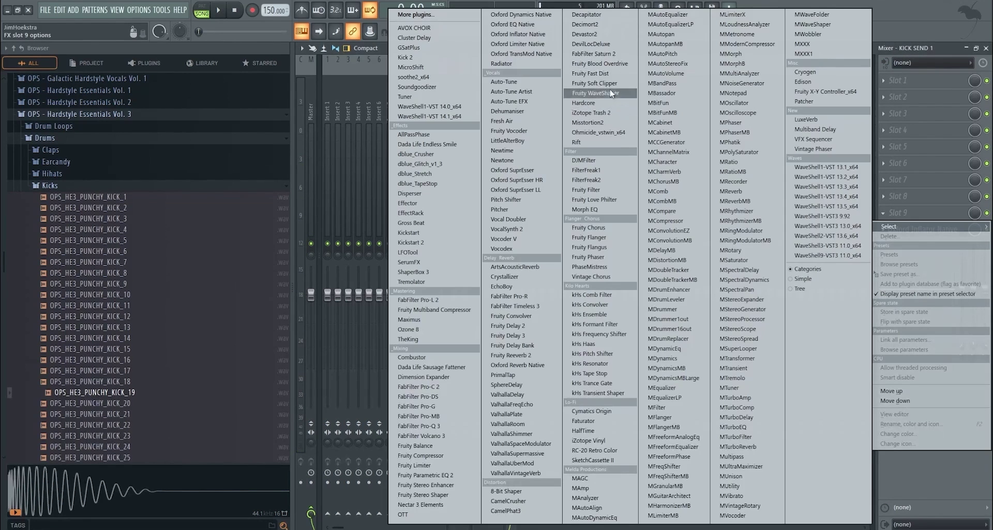
{"action": "left_click", "coordinate": [595, 83]}
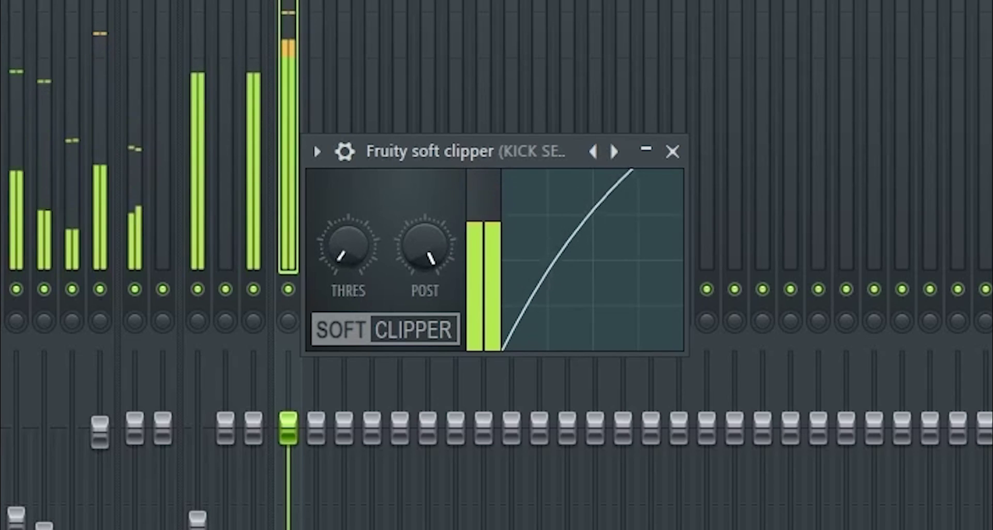
{"action": "left_click", "coordinate": [924, 230]}
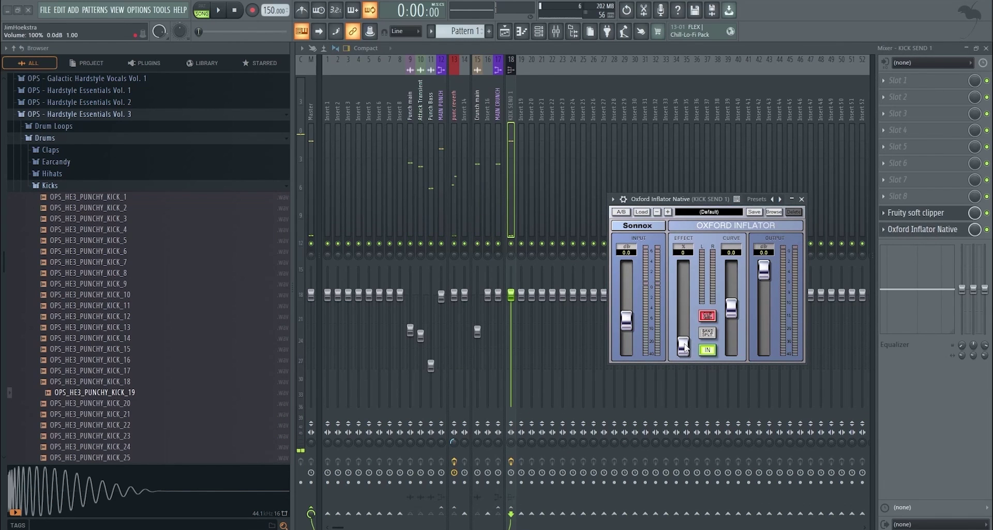
{"action": "key", "text": "space"}
{"action": "left_click_drag", "start_coordinate": [684, 329], "coordinate": [684, 270]}
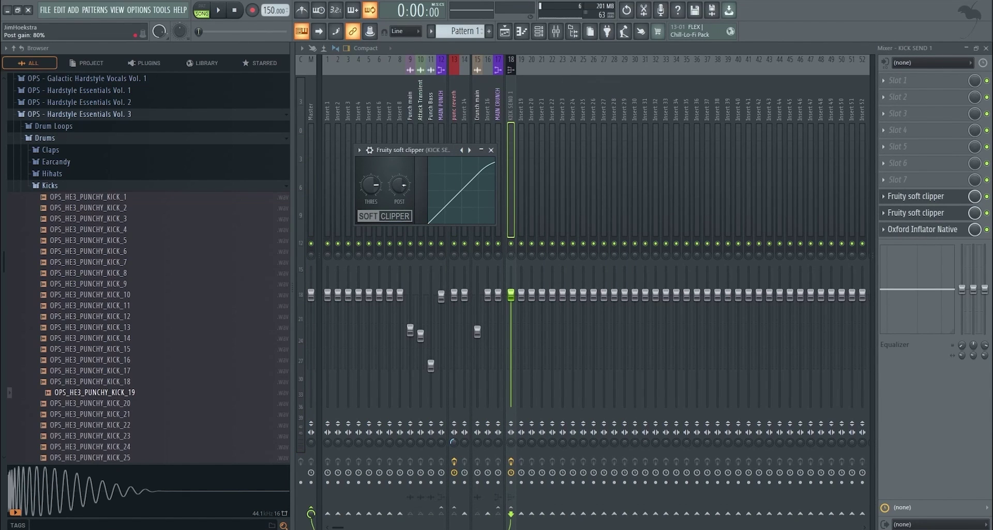
Raise the Fruity soft clipper's post gain while playing the kick, and bypass the effects in slots 8 to 10
{"action": "key", "text": "space"}
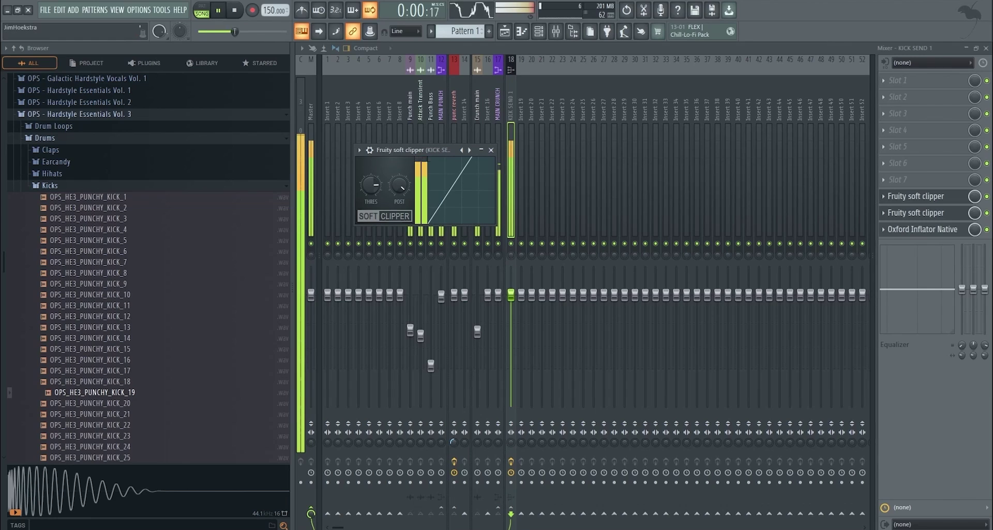
{"action": "key", "text": "space"}
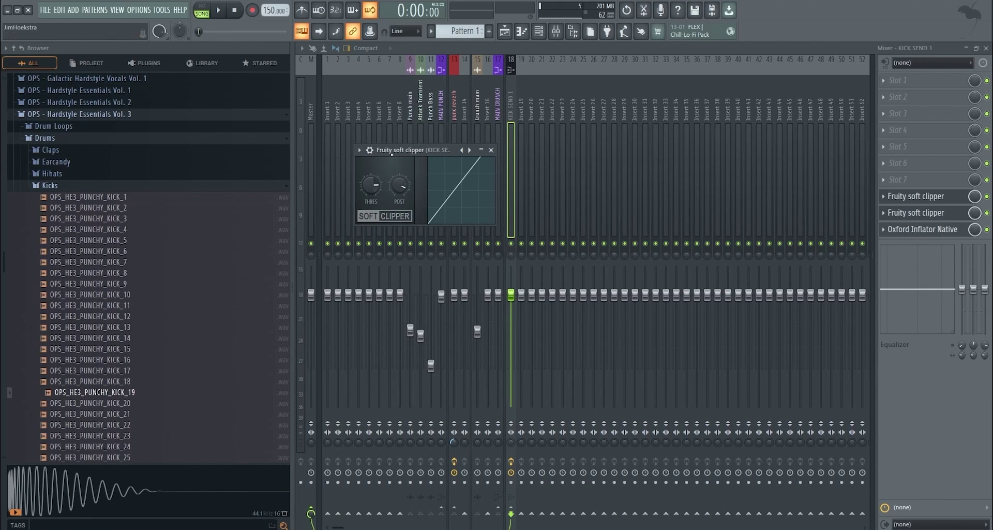
{"action": "left_click_drag", "start_coordinate": [392, 155], "coordinate": [579, 189]}
{"action": "left_click_drag", "start_coordinate": [987, 196], "coordinate": [986, 230]}
Move both Fruity soft clippers and Oxford Inflator Native up one slot and load Edison in slot 10
{"action": "scroll", "coordinate": [953, 192], "scroll_direction": "up", "scroll_amount": 1}
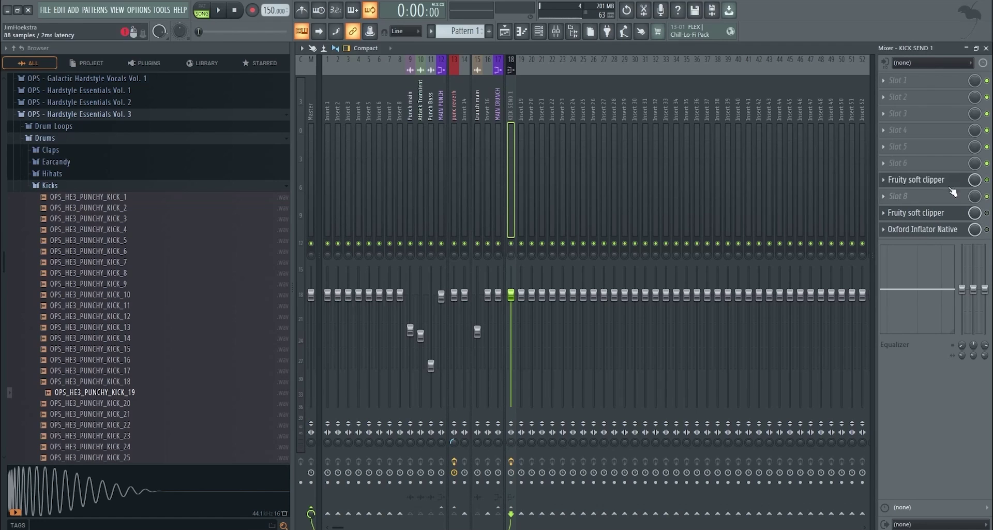
{"action": "scroll", "coordinate": [952, 182], "scroll_direction": "down", "scroll_amount": 1}
{"action": "scroll", "coordinate": [947, 229], "scroll_direction": "down", "scroll_amount": 1}
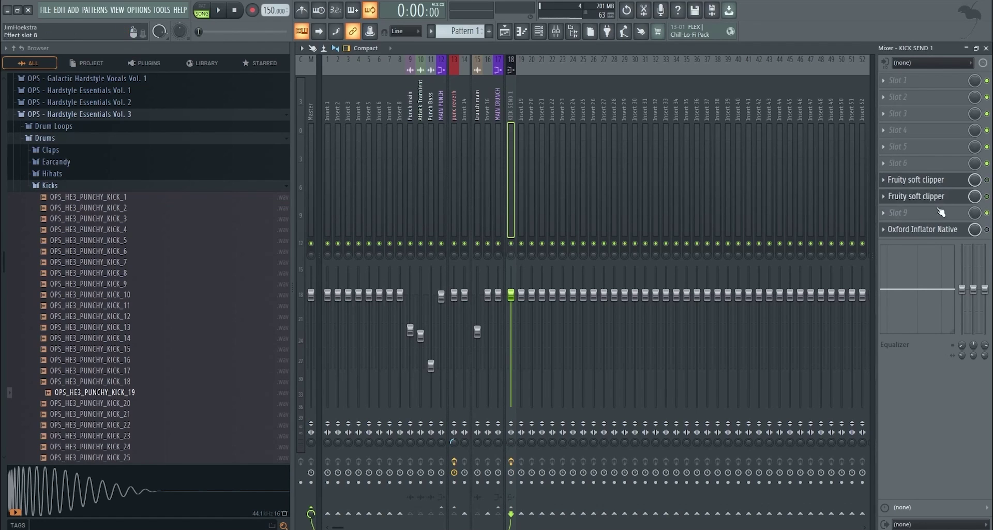
{"action": "left_click", "coordinate": [948, 229]}
{"action": "left_click", "coordinate": [834, 89]}
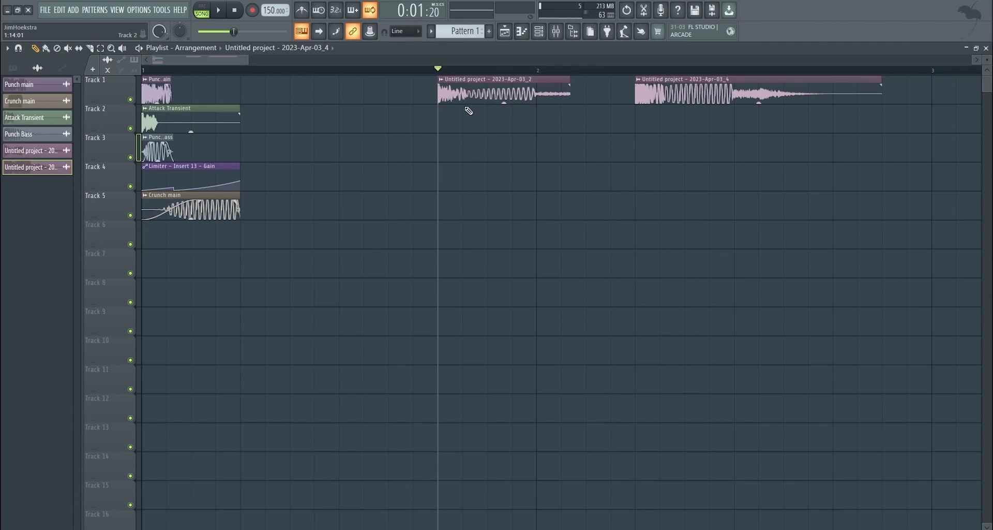
Compare the waveforms of the two recorded kick clips on Track 1 of the playlist
{"action": "left_click_drag", "start_coordinate": [446, 71], "coordinate": [549, 73]}
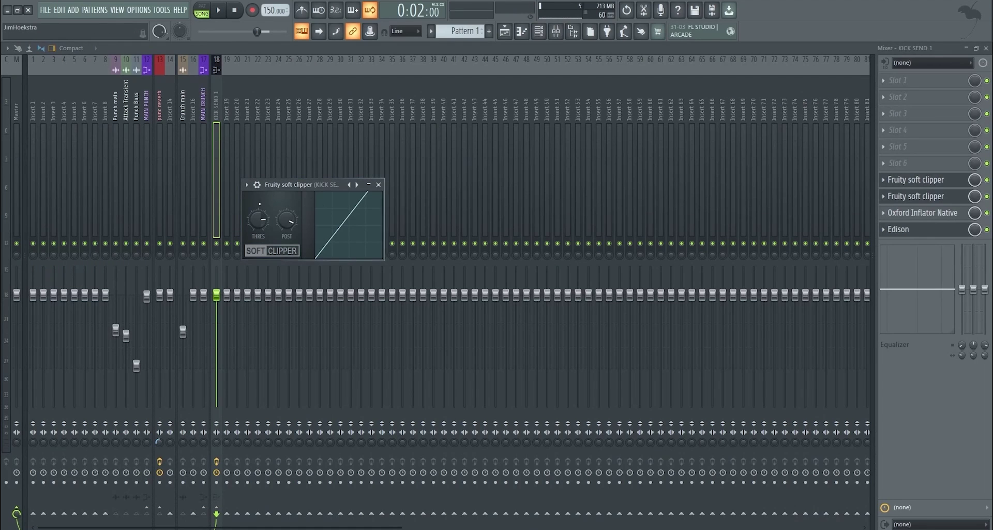
{"action": "left_click_drag", "start_coordinate": [293, 183], "coordinate": [377, 196]}
{"action": "left_click", "coordinate": [505, 32]}
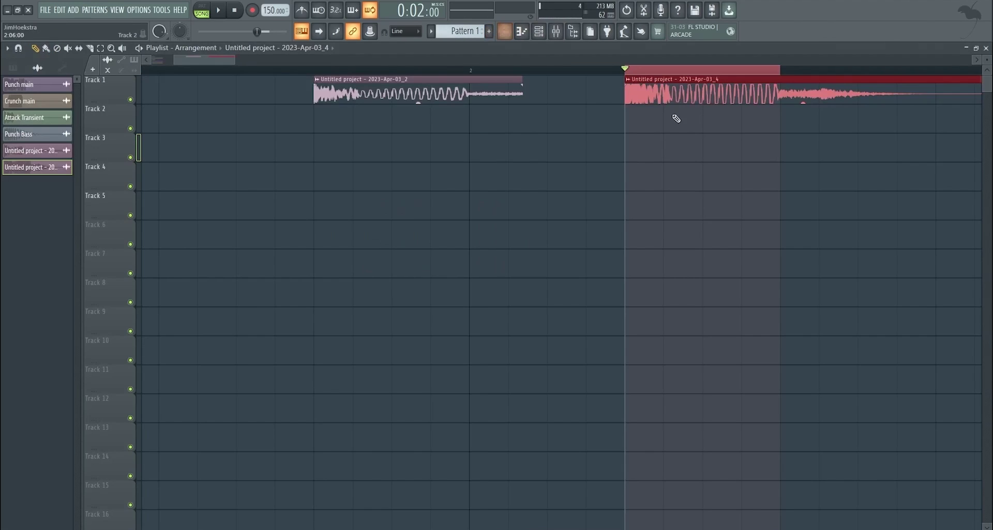
{"action": "scroll", "coordinate": [697, 114], "scroll_direction": "up", "scroll_amount": 3}
{"action": "scroll", "coordinate": [841, 153], "scroll_direction": "down", "scroll_amount": 4}
{"action": "left_click_drag", "start_coordinate": [664, 94], "coordinate": [878, 106]}
{"action": "left_click_drag", "start_coordinate": [423, 70], "coordinate": [571, 80]}
{"action": "scroll", "coordinate": [610, 92], "scroll_direction": "down", "scroll_amount": 2}
{"action": "scroll", "coordinate": [610, 92], "scroll_direction": "down", "scroll_amount": 1}
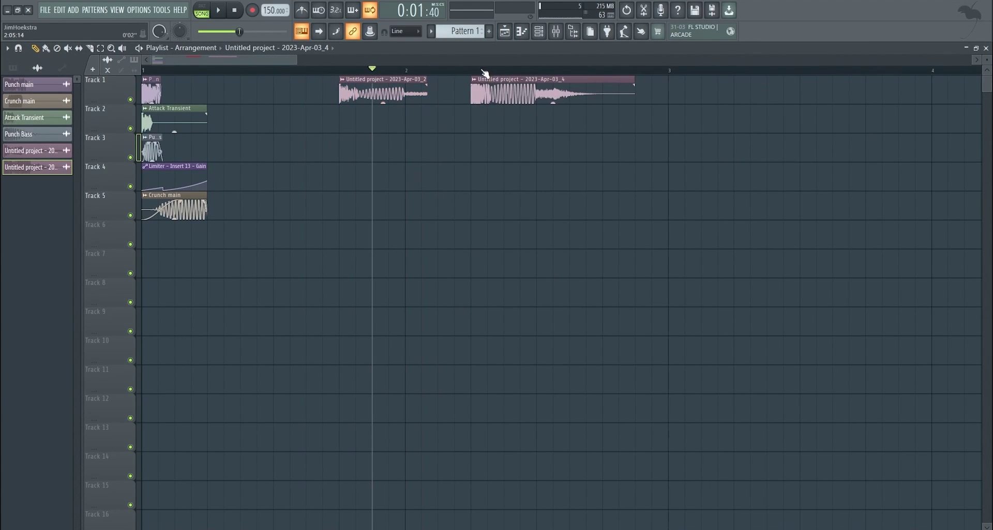
{"action": "left_click_drag", "start_coordinate": [474, 88], "coordinate": [536, 93]}
Delete Edison from KICK SEND 1 and move Oxford Inflator Native and both Fruity soft clippers down into slots 8 to 10
{"action": "left_click", "coordinate": [562, 33]}
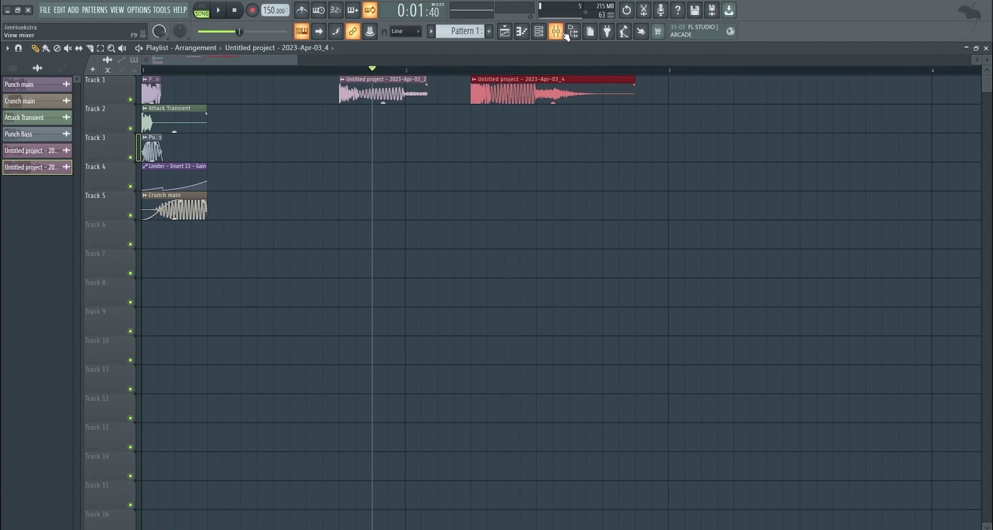
{"action": "left_click", "coordinate": [567, 33]}
{"action": "left_click", "coordinate": [903, 230]}
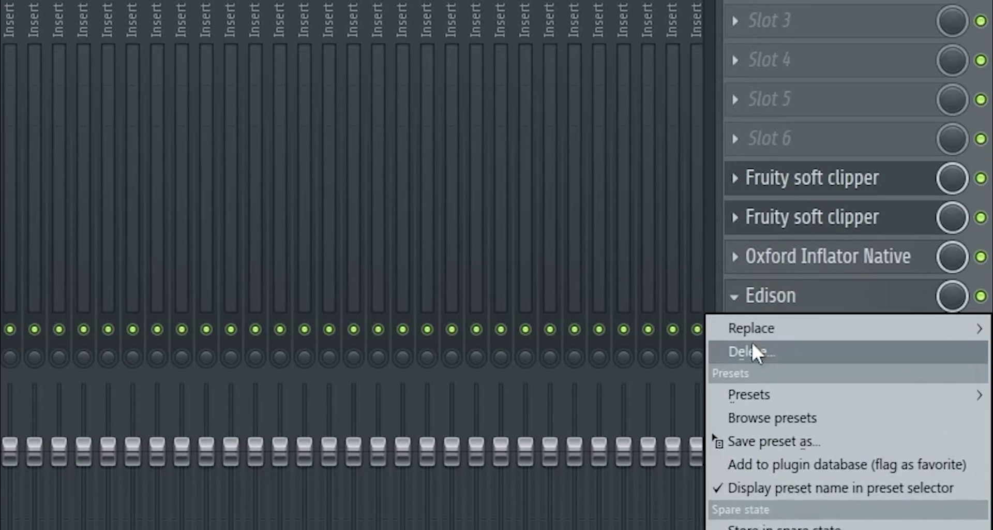
{"action": "left_click", "coordinate": [890, 252]}
{"action": "left_click_drag", "start_coordinate": [923, 213], "coordinate": [924, 232]}
{"action": "left_click_drag", "start_coordinate": [919, 196], "coordinate": [919, 213]}
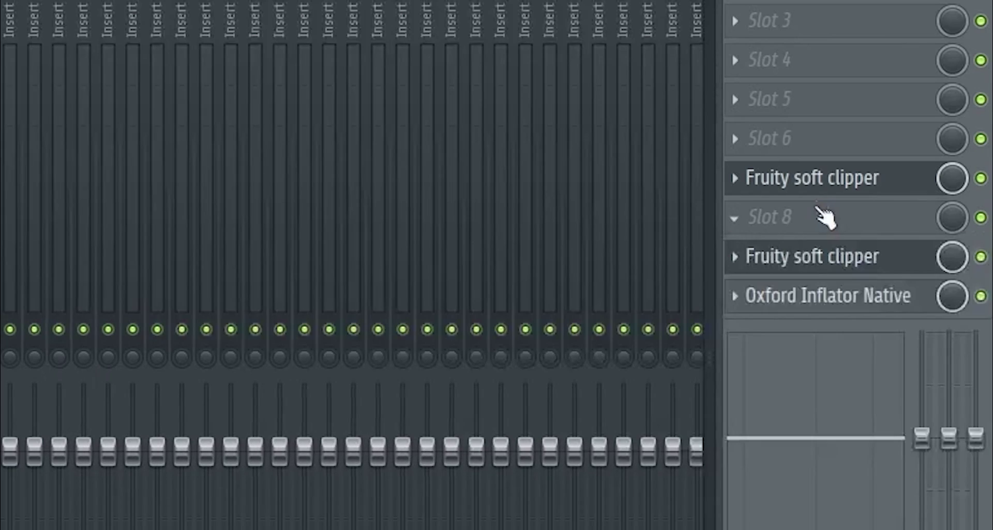
{"action": "left_click_drag", "start_coordinate": [826, 217], "coordinate": [826, 233]}
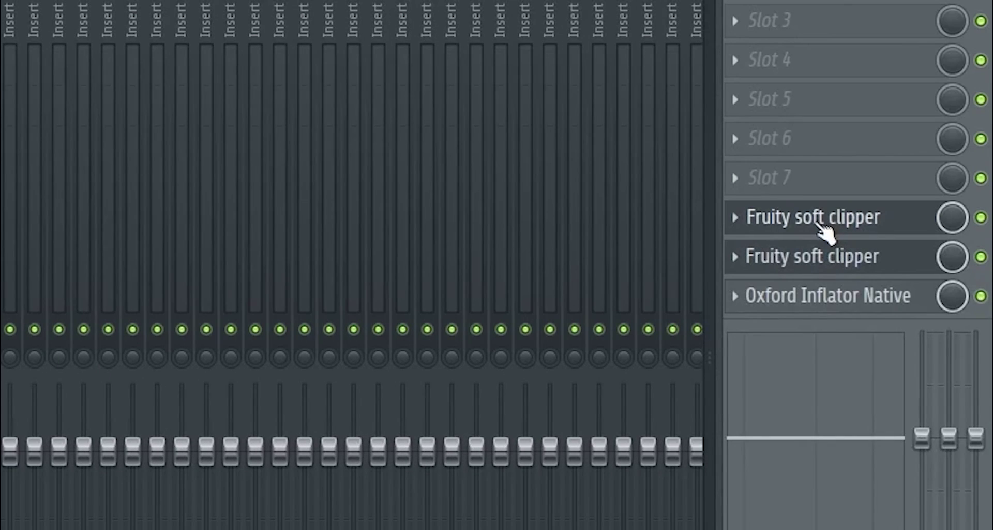
{"action": "left_click", "coordinate": [822, 225]}
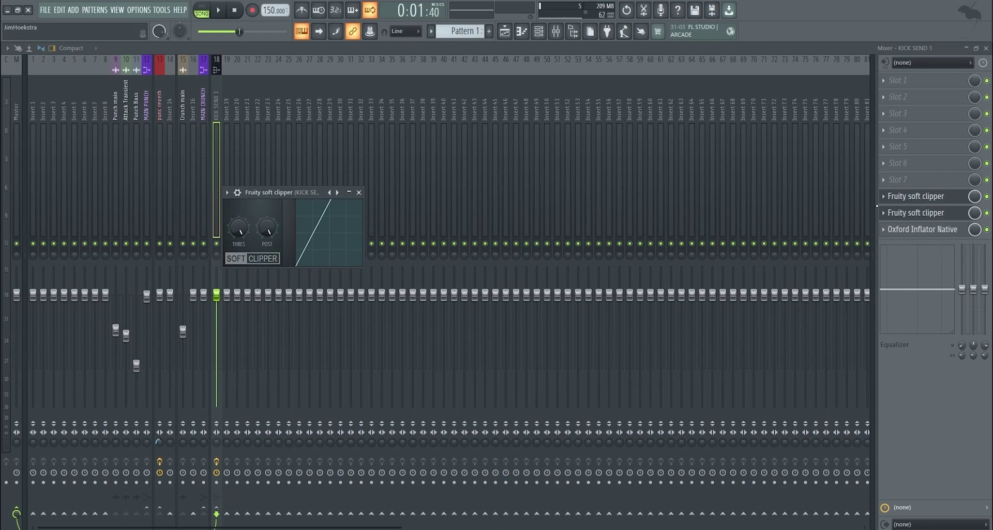
{"action": "left_click", "coordinate": [915, 213]}
Try a Fruity WaveShaper in slot 4 with a control point bending the curve sharply upward
{"action": "left_click", "coordinate": [931, 130]}
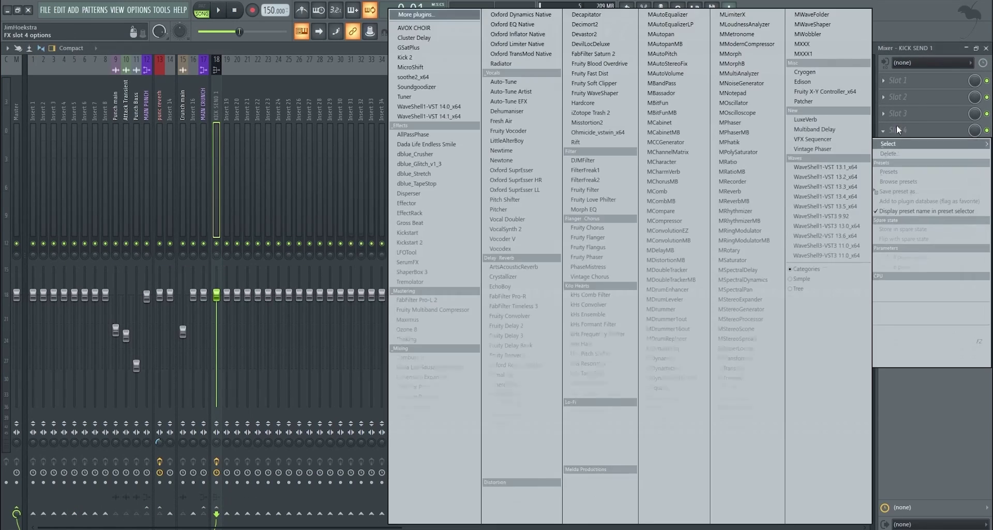
{"action": "left_click", "coordinate": [596, 93]}
{"action": "right_click", "coordinate": [62, 169]}
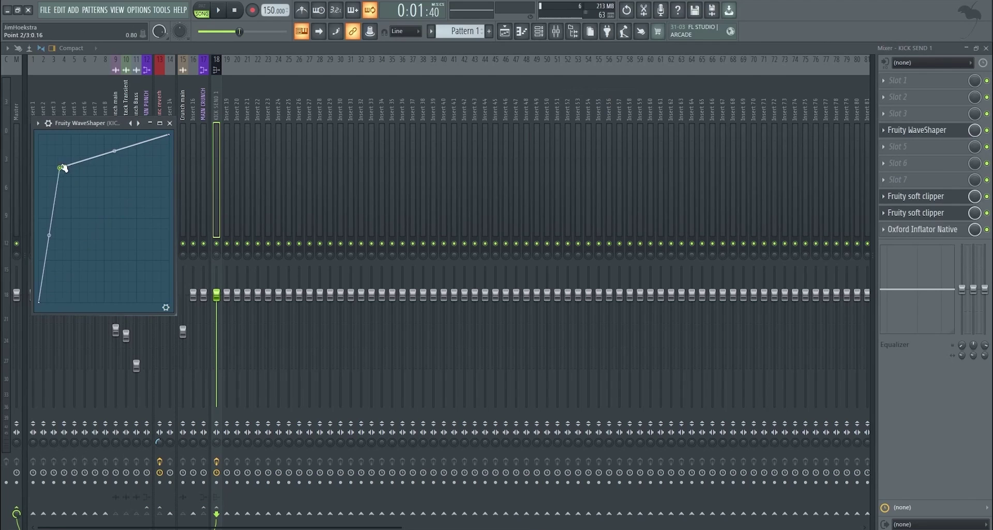
{"action": "key", "text": "ctrl+z"}
{"action": "left_click", "coordinate": [884, 130]}
{"action": "left_click", "coordinate": [886, 153]}
{"action": "left_click", "coordinate": [902, 133]}
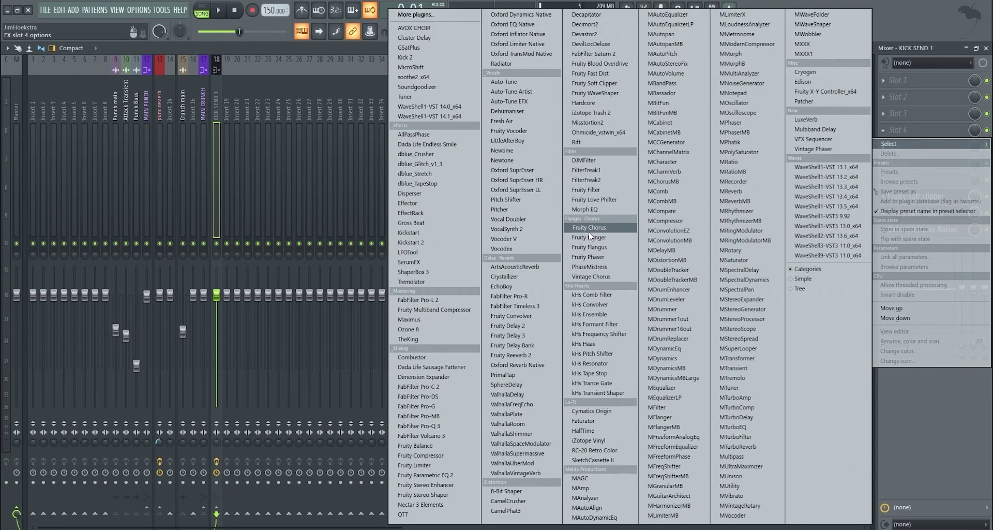
{"action": "left_click", "coordinate": [955, 73]}
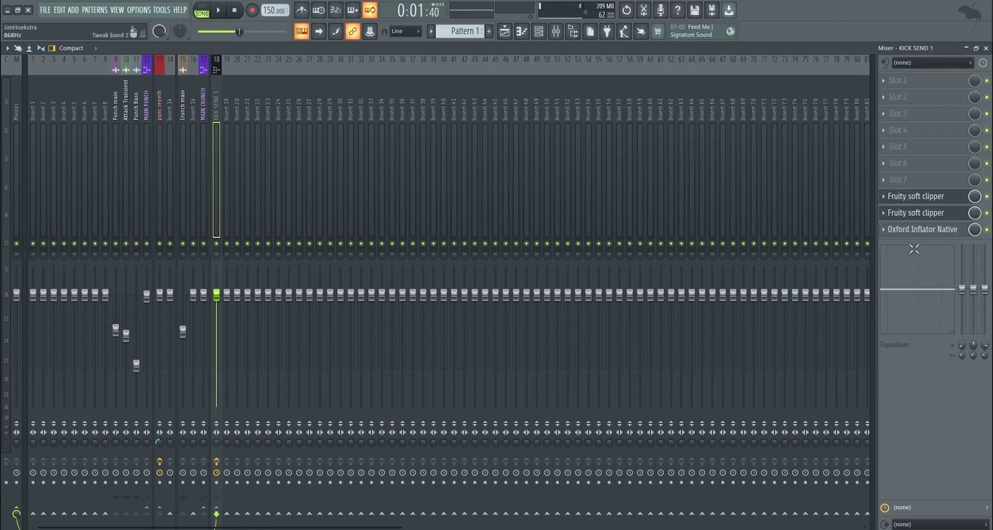
Load Fruity WaveShaper in slot 5 of KICK SEND 1 and bend its curve smoothly upward
{"action": "left_click", "coordinate": [900, 146]}
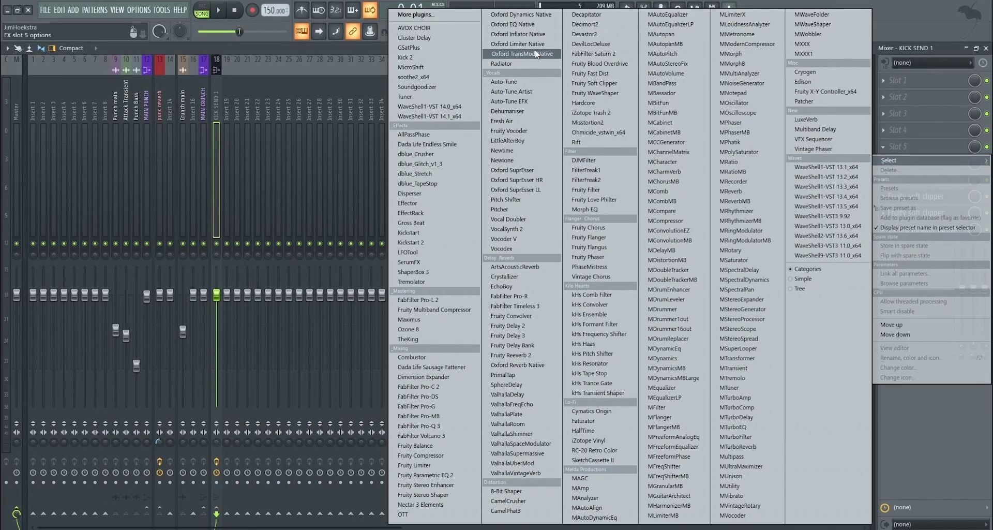
{"action": "left_click", "coordinate": [590, 93]}
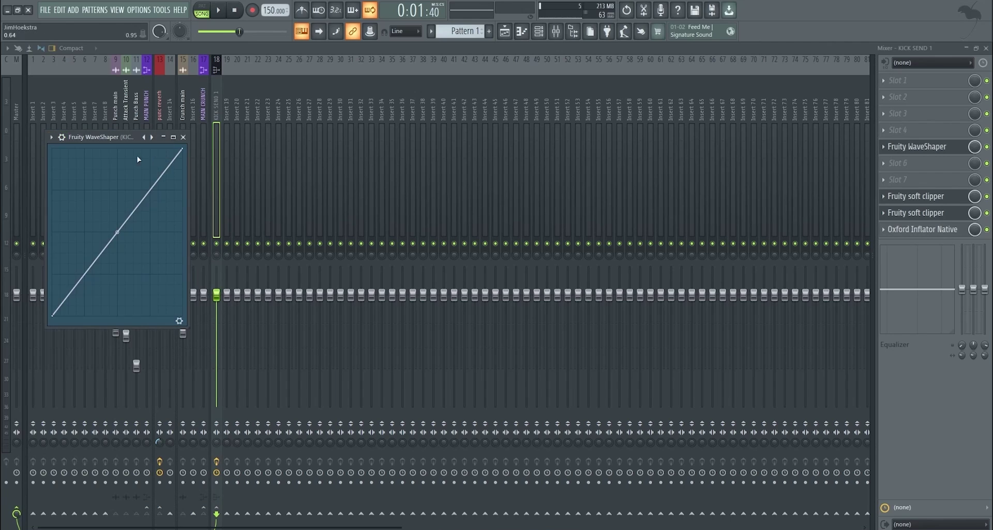
{"action": "left_click_drag", "start_coordinate": [121, 234], "coordinate": [121, 200]}
{"action": "left_click_drag", "start_coordinate": [118, 137], "coordinate": [692, 158]}
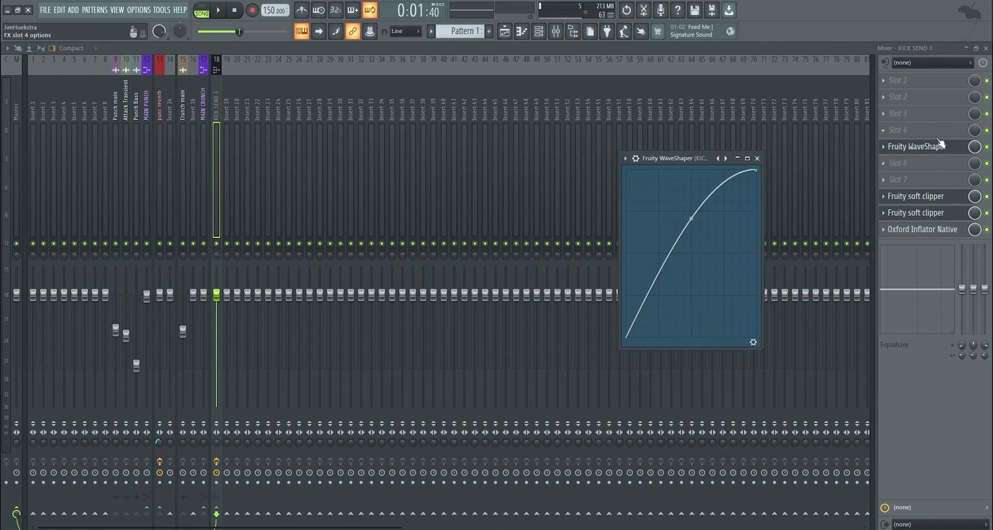
Try Fruity WaveShaper in slot 10 of KICK SEND 1, after the two Fruity soft clippers
{"action": "scroll", "coordinate": [941, 145], "scroll_direction": "down", "scroll_amount": 5}
{"action": "left_click", "coordinate": [884, 213]}
{"action": "left_click", "coordinate": [892, 236]}
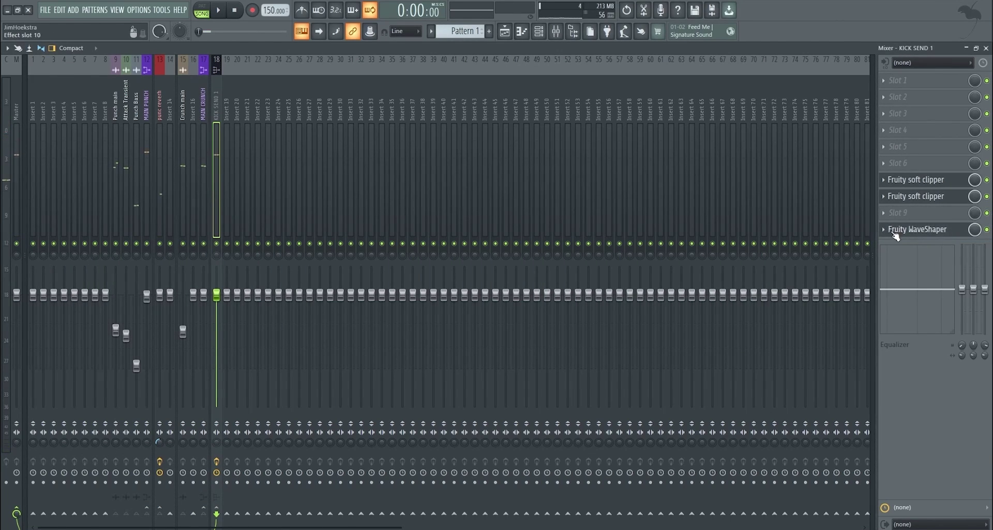
{"action": "left_click", "coordinate": [896, 236]}
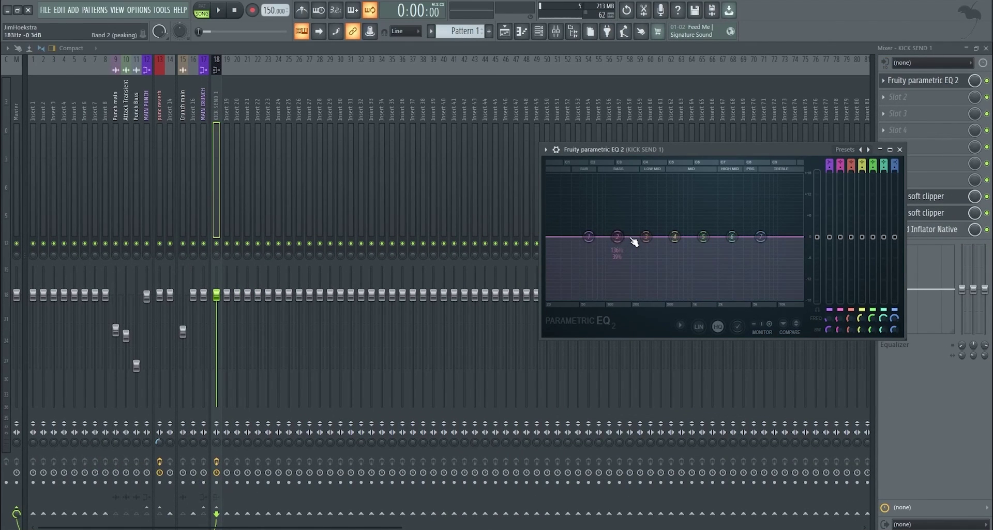
Shape KICK SEND 1 with Fruity parametric EQ 2: boost the lows, the mids and 16069 Hz by 1.7 dB, and cut 313 Hz by 5.7 dB
{"action": "left_click_drag", "start_coordinate": [646, 252], "coordinate": [580, 220]}
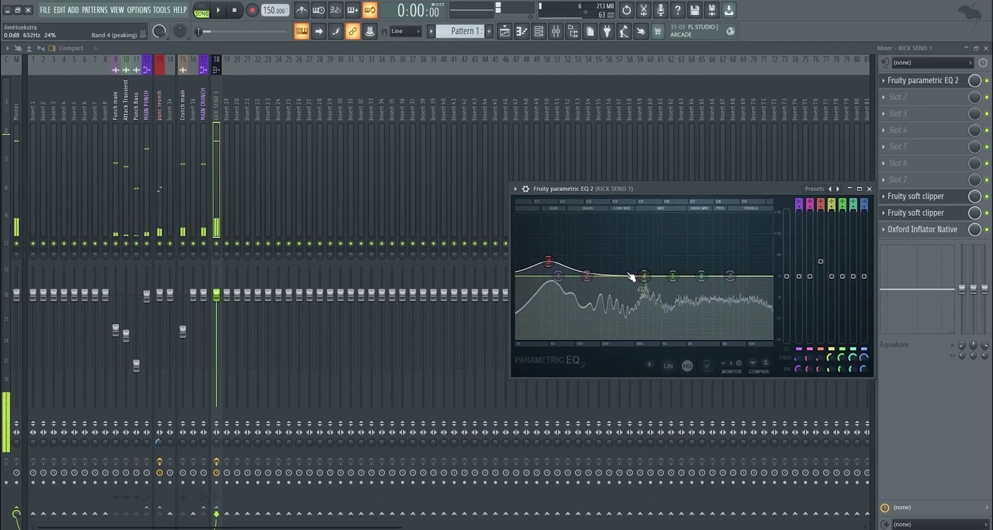
{"action": "left_click_drag", "start_coordinate": [645, 275], "coordinate": [766, 271]}
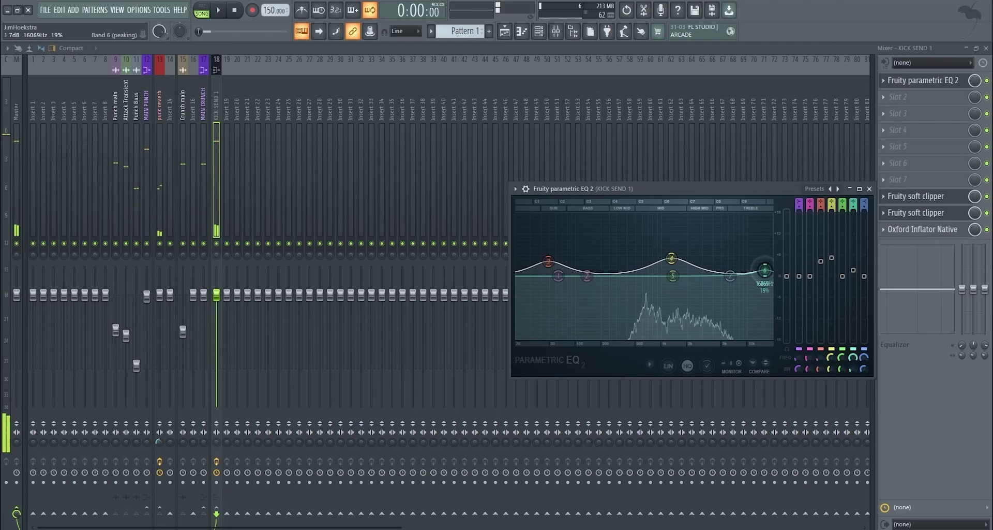
{"action": "left_click_drag", "start_coordinate": [671, 276], "coordinate": [618, 294]}
{"action": "key", "text": "space"}
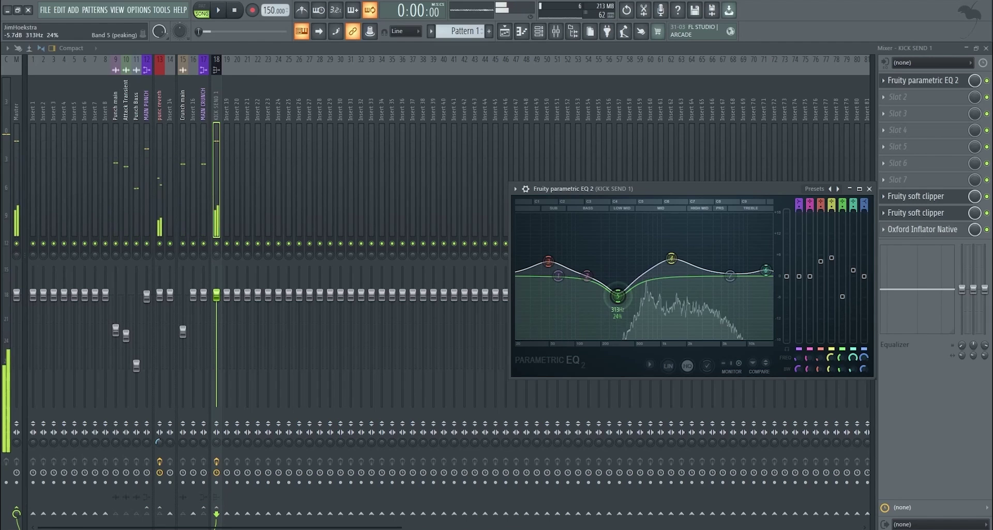
{"action": "key", "text": "space"}
Load Fruity parametric EQ 2 in slot 1 of MAIN CRUNCH, adjust one of its bands and audition the kick
{"action": "left_click", "coordinate": [203, 94]}
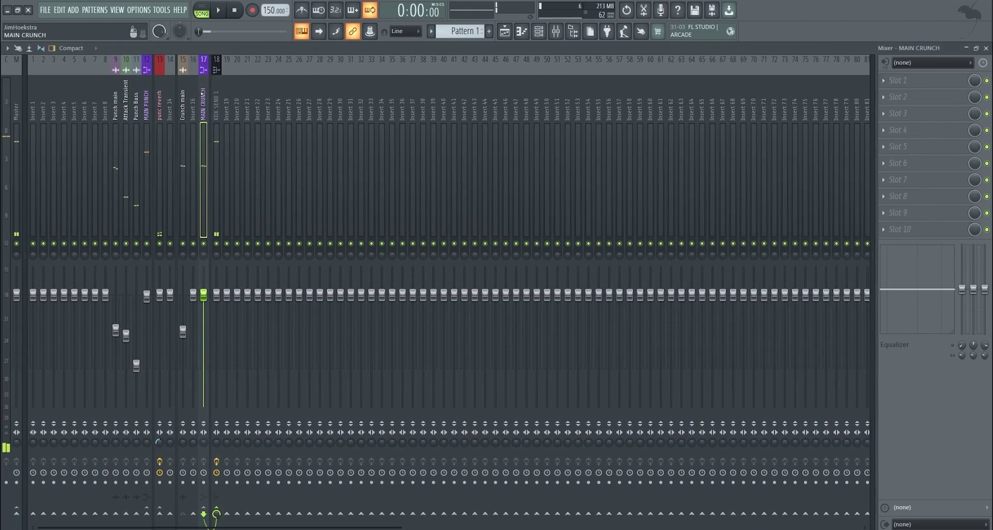
{"action": "left_click", "coordinate": [944, 87]}
{"action": "mouse_move", "coordinate": [925, 96]}
{"action": "left_click", "coordinate": [437, 475]}
{"action": "left_click_drag", "start_coordinate": [136, 237], "coordinate": [181, 215]}
{"action": "key", "text": "space"}
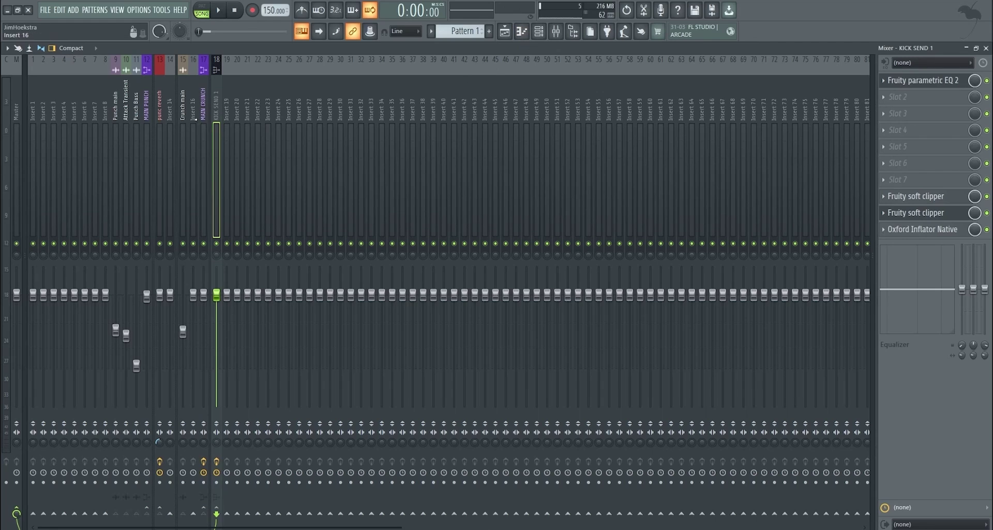
Check the MAIN CRUNCH and KICK SEND 1 inserts and review the punch, transient, bass and crunch layers in the playlist
{"action": "left_click", "coordinate": [203, 155]}
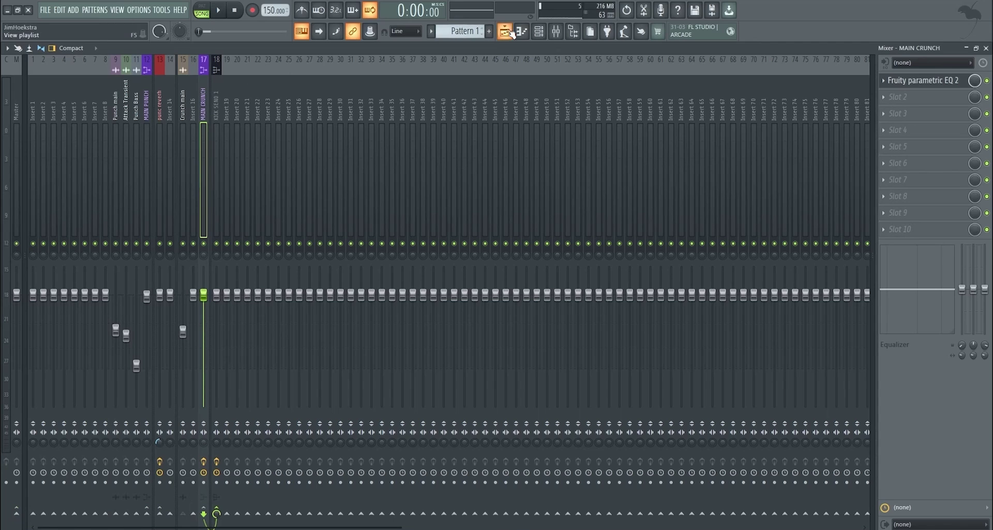
{"action": "key", "text": "Right"}
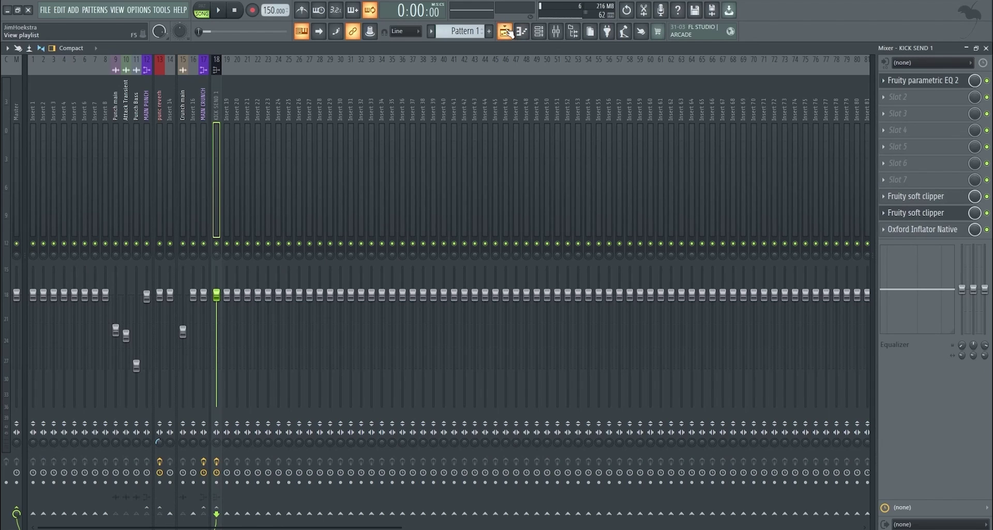
{"action": "left_click", "coordinate": [507, 32]}
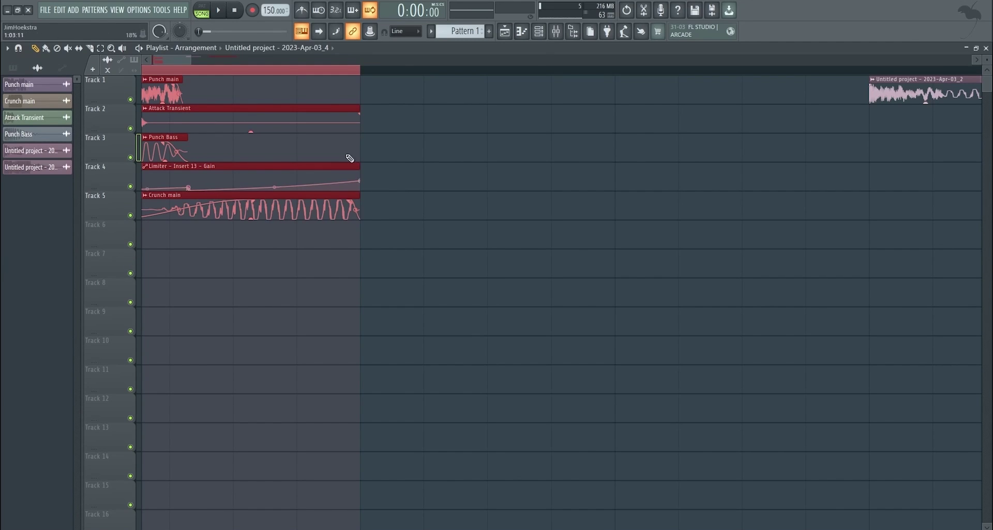
{"action": "left_click", "coordinate": [569, 33]}
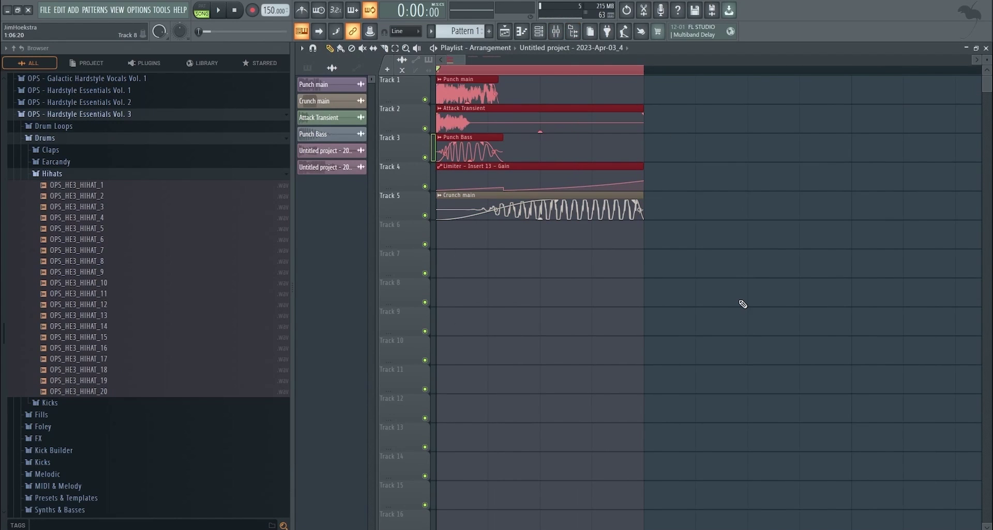
{"action": "left_click_drag", "start_coordinate": [667, 154], "coordinate": [477, 83]}
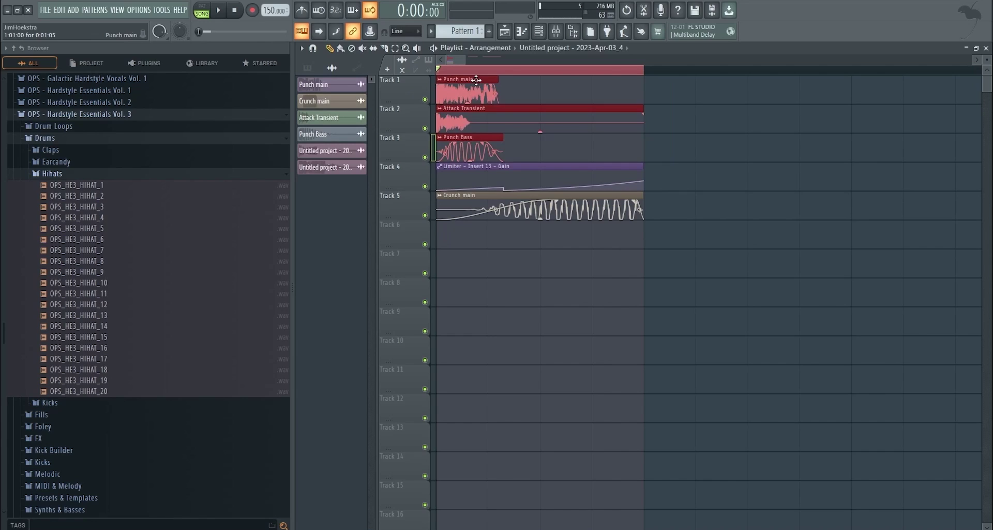
{"action": "left_click", "coordinate": [477, 100], "text": "ctrl"}
{"action": "left_click", "coordinate": [404, 184]}
{"action": "left_click", "coordinate": [388, 253]}
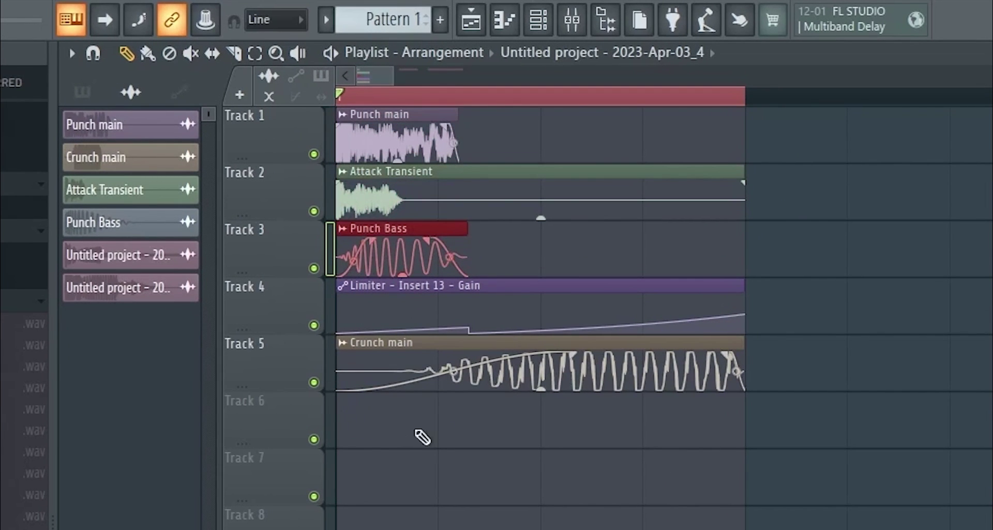
{"action": "left_click", "coordinate": [373, 388]}
Inspect the KICK SEND 1 effect chain: Fruity parametric EQ 2, the soft clipper and Oxford Inflator Native
{"action": "left_click", "coordinate": [556, 31]}
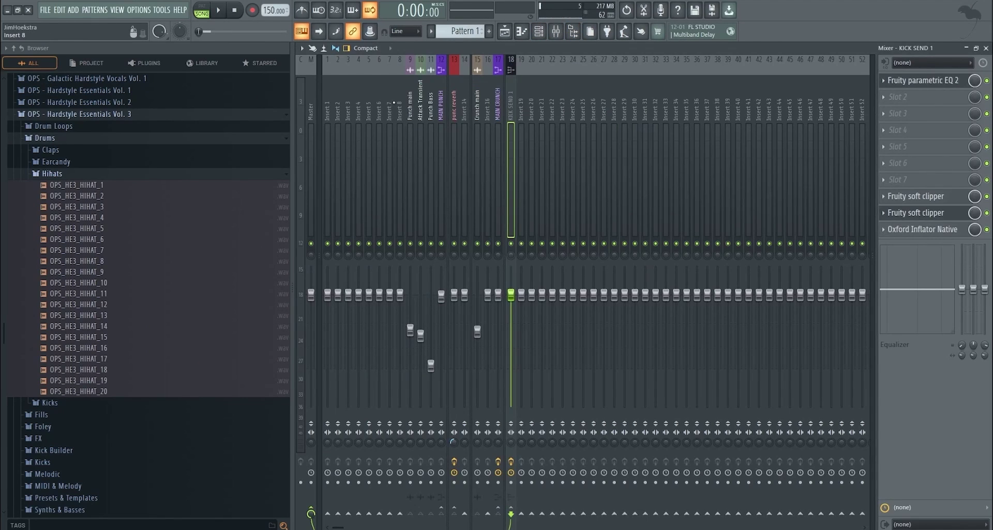
{"action": "left_click_drag", "start_coordinate": [390, 105], "coordinate": [491, 104]}
{"action": "left_click", "coordinate": [511, 74]}
{"action": "left_click", "coordinate": [915, 81]}
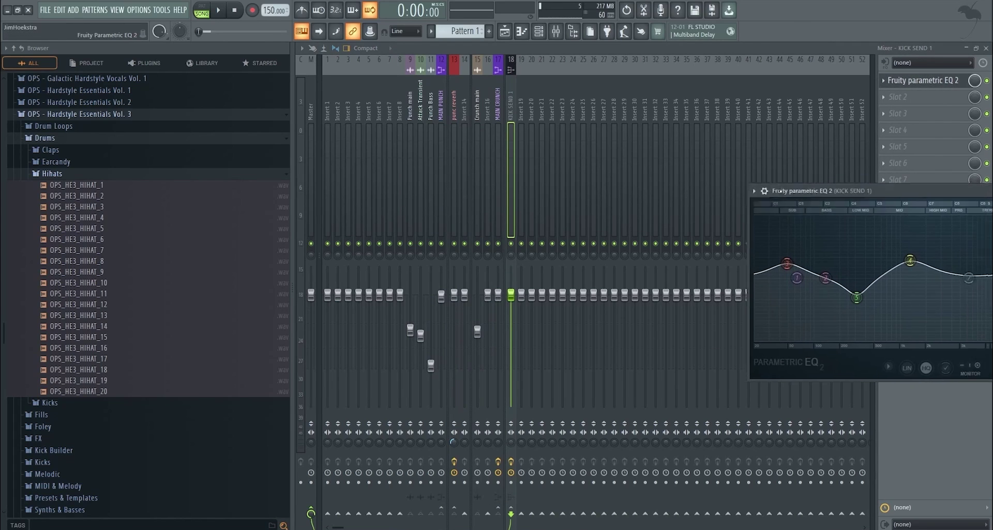
{"action": "left_click", "coordinate": [937, 196]}
{"action": "left_click", "coordinate": [934, 231]}
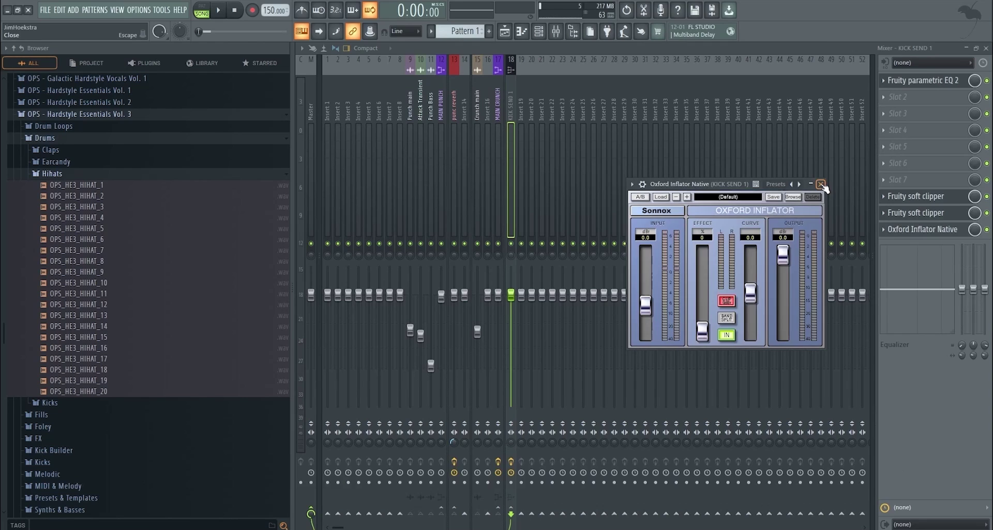
{"action": "left_click", "coordinate": [821, 184]}
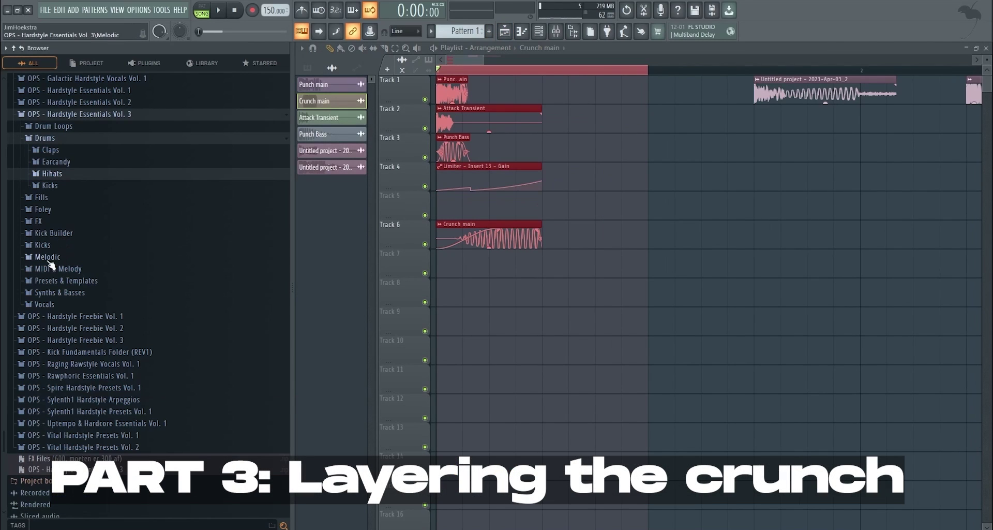
Place Kick Builder sample OPS_HE3_KBUILD_CRUNCH_33_G on Track 7 where Punch Bass ends, with a gradual fade-in reaching the crunch's tail
{"action": "left_click", "coordinate": [53, 233]}
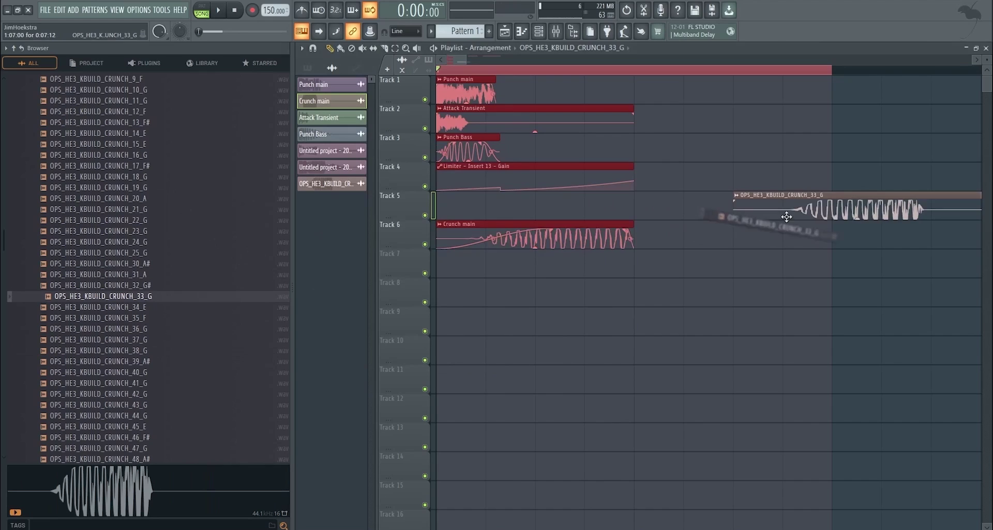
{"action": "left_click_drag", "start_coordinate": [731, 209], "coordinate": [565, 254]}
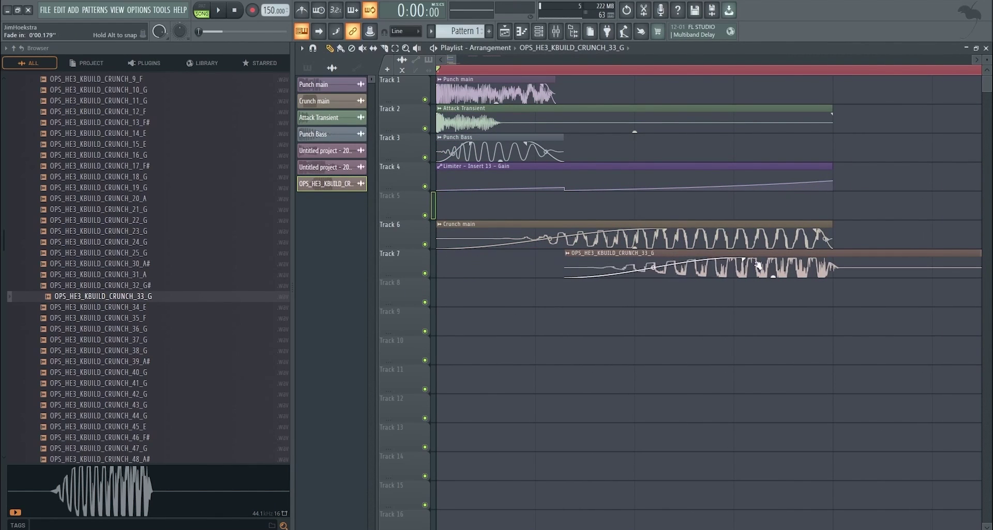
{"action": "left_click_drag", "start_coordinate": [699, 267], "coordinate": [698, 272]}
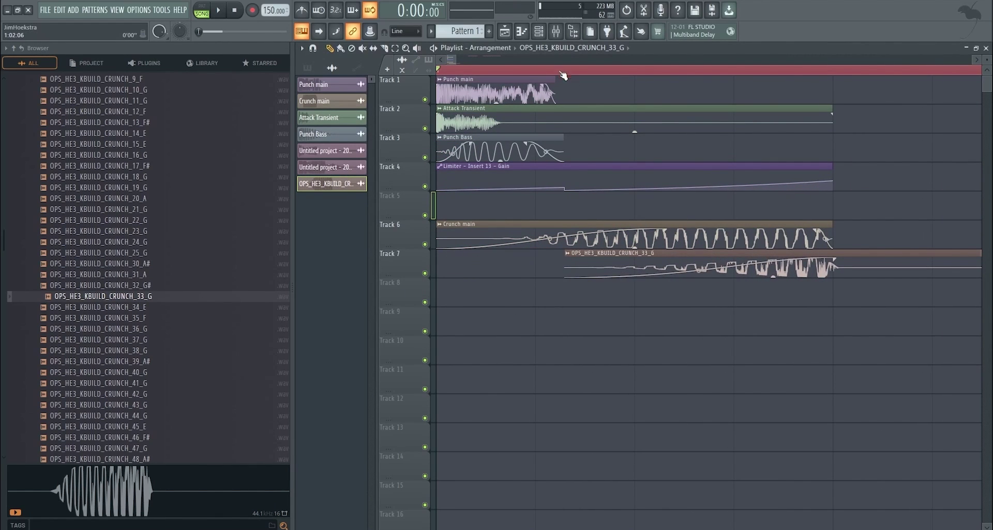
Route the OPS_HE3_KBUILD_CRUNCH_33_G channel to mixer insert 20 and lower the insert's volume to -6.8 dB
{"action": "left_click", "coordinate": [557, 32]}
{"action": "left_click", "coordinate": [531, 107]}
{"action": "right_click", "coordinate": [531, 107]}
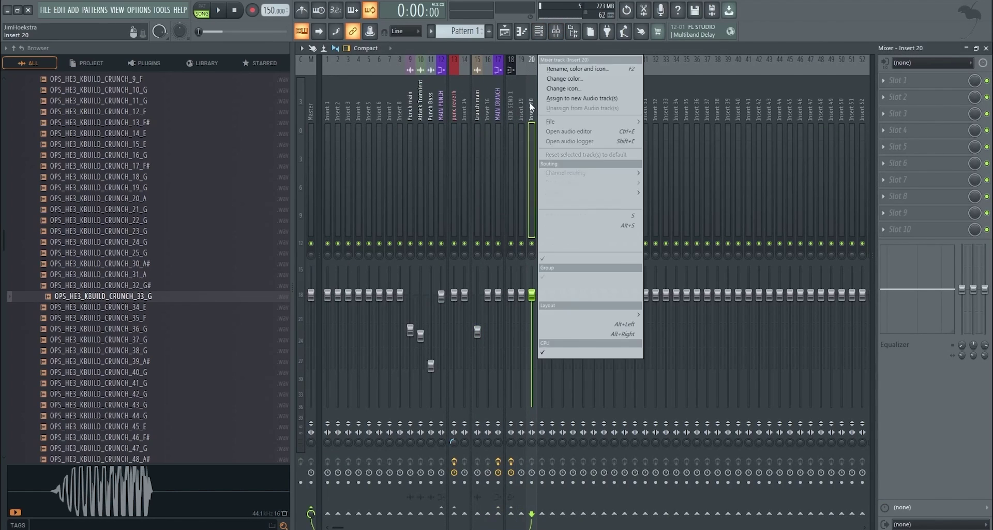
{"action": "mouse_move", "coordinate": [590, 173]}
{"action": "left_click", "coordinate": [666, 172]}
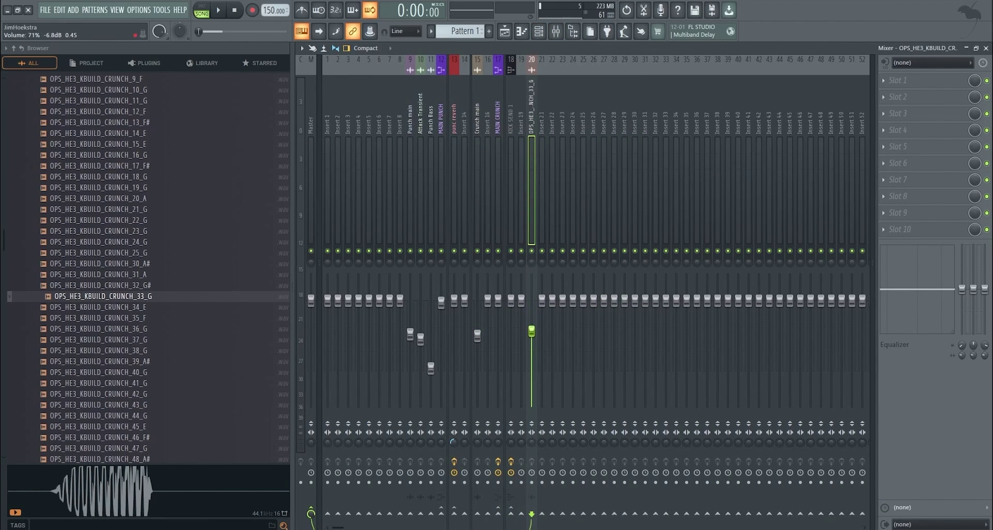
Route the new crunch insert only to MAIN CRUNCH and reposition it as insert 16 beside Crunch main
{"action": "right_click", "coordinate": [499, 514]}
{"action": "left_click", "coordinate": [521, 494]}
{"action": "key", "text": "alt+Left"}
{"action": "key", "text": "alt+Left"}
{"action": "key", "text": "alt+Left"}
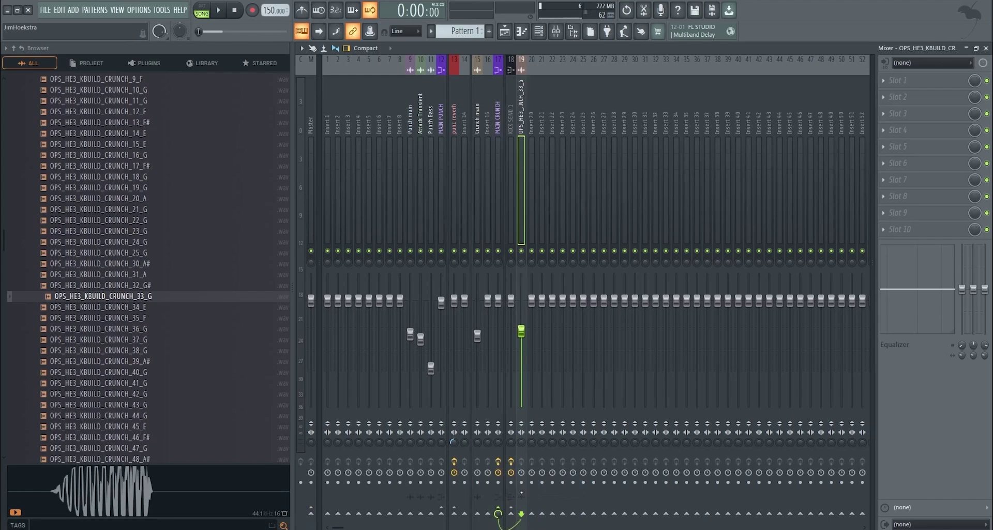
{"action": "key", "text": "alt+Left"}
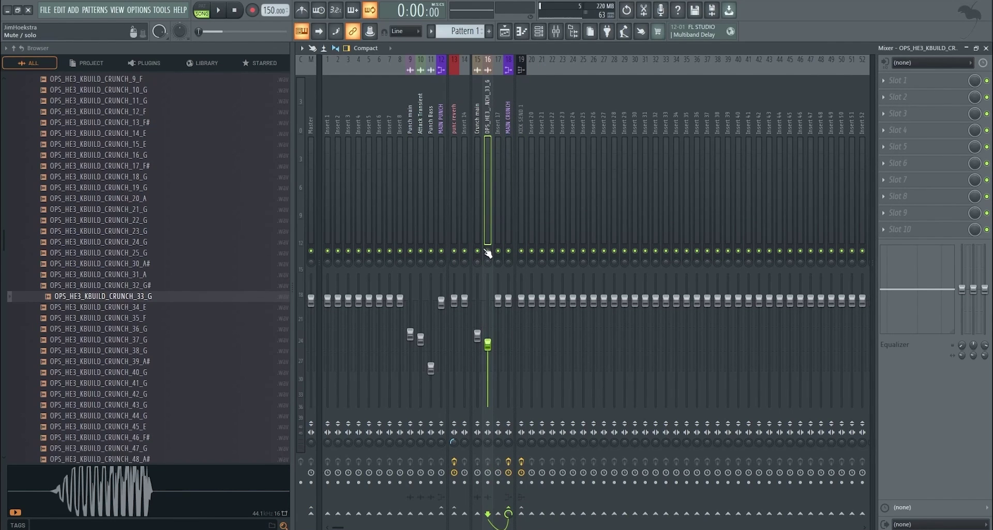
Shorten the playlist loop range to the end of the Crunch main clip and audition the layered crunch
{"action": "key", "text": "space"}
{"action": "key", "text": "space"}
{"action": "key", "text": "F5"}
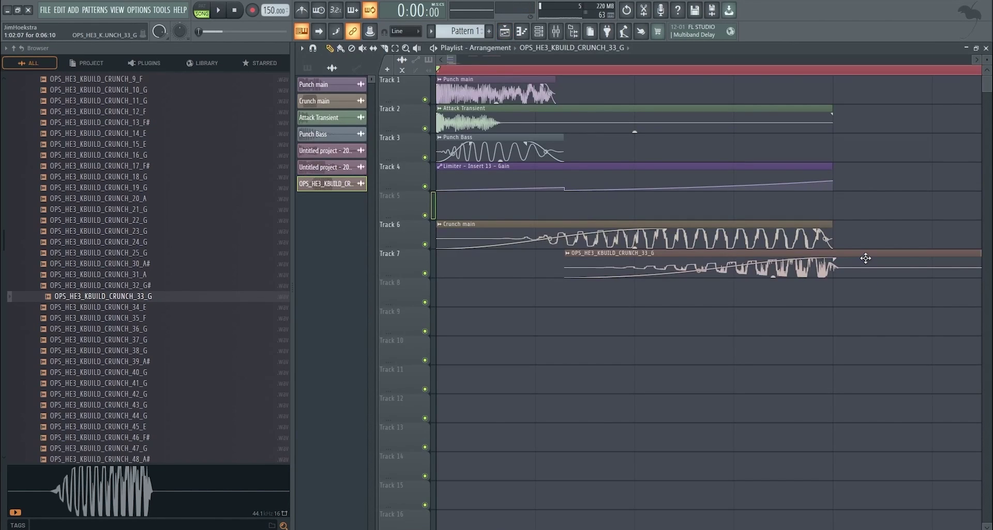
{"action": "scroll", "coordinate": [634, 130], "scroll_direction": "down", "scroll_amount": 3}
{"action": "left_click_drag", "start_coordinate": [811, 70], "coordinate": [652, 86]}
{"action": "key", "text": "space"}
{"action": "scroll", "coordinate": [489, 263], "scroll_direction": "up", "scroll_amount": 3}
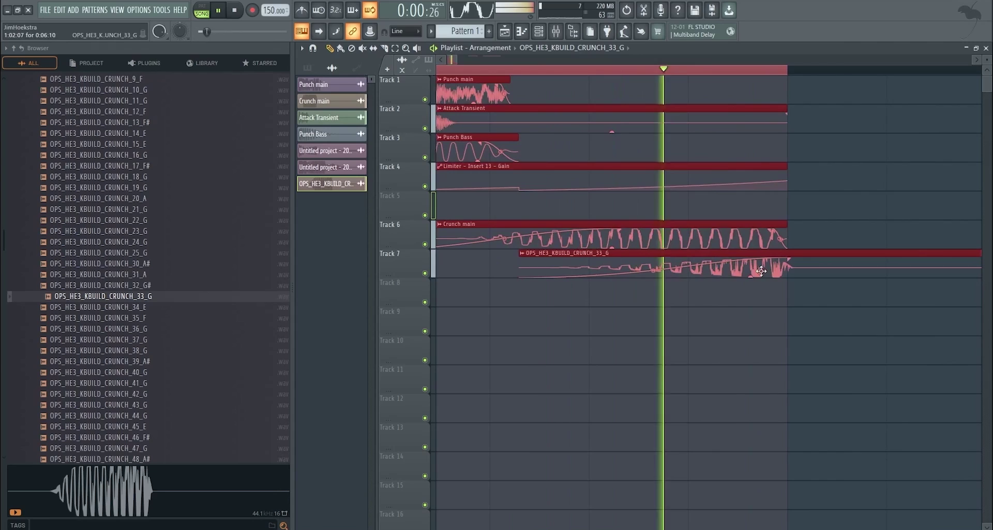
{"action": "key", "text": "space"}
Try starting the Track 7 crunch clip earlier at 1:02:04 and 1:02:00, audition the shifts, and return it to 1:02:07
{"action": "left_click", "coordinate": [837, 276], "text": "ctrl"}
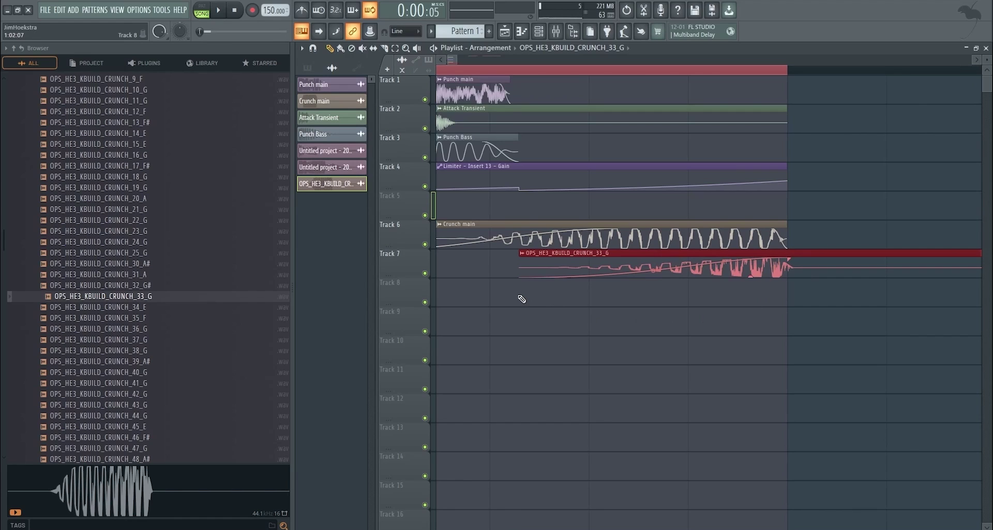
{"action": "left_click_drag", "start_coordinate": [753, 278], "coordinate": [742, 270]}
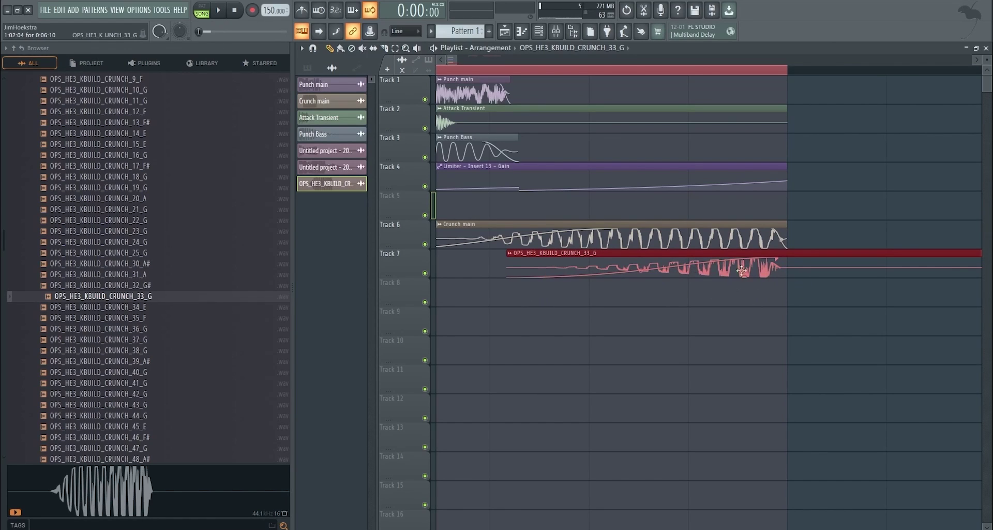
{"action": "key", "text": "space"}
{"action": "key", "text": "space"}
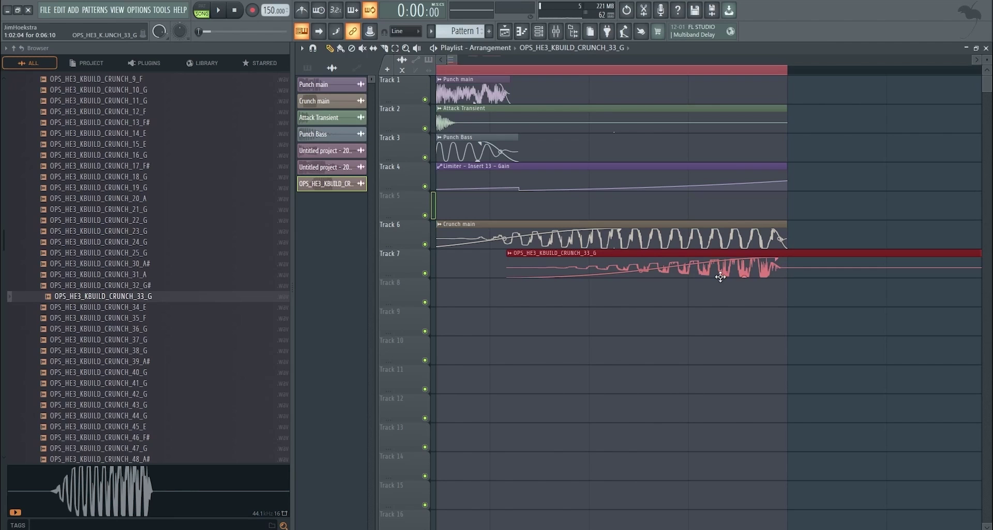
{"action": "left_click_drag", "start_coordinate": [729, 276], "coordinate": [721, 277]}
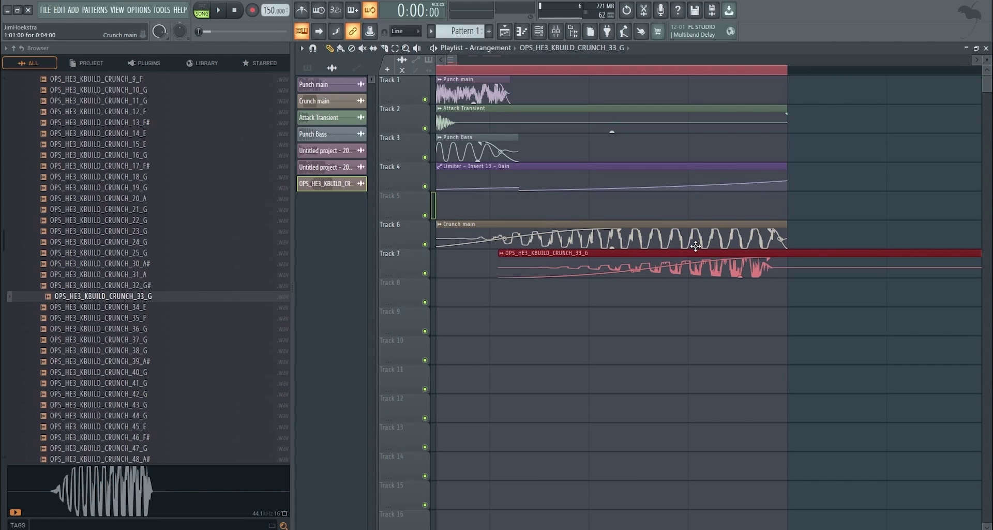
{"action": "key", "text": "space"}
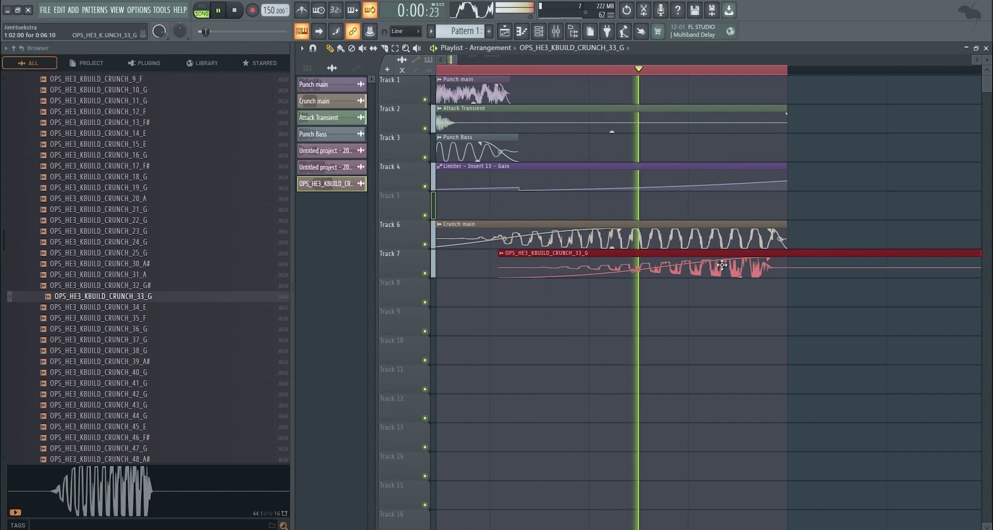
{"action": "left_click_drag", "start_coordinate": [718, 263], "coordinate": [737, 269]}
{"action": "key", "text": "space"}
{"action": "double_click", "coordinate": [728, 274]}
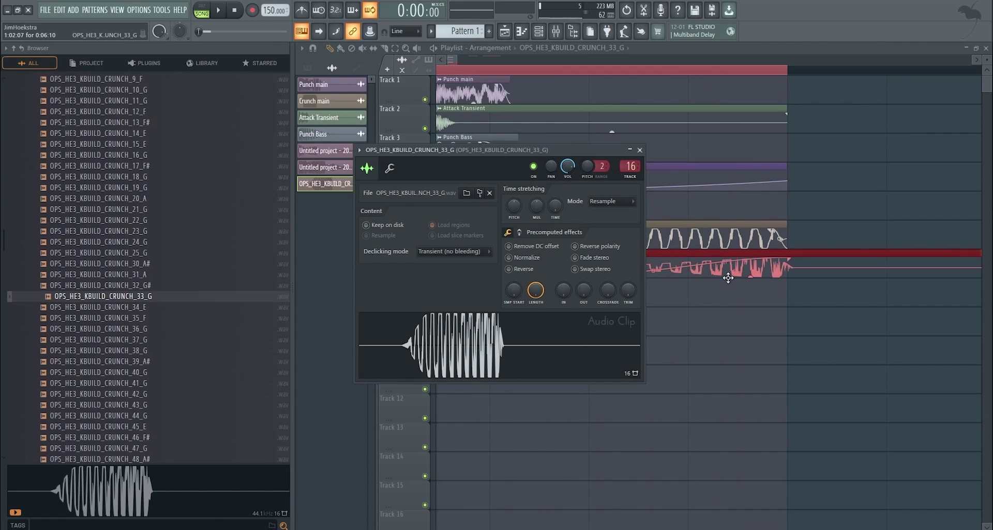
{"action": "key", "text": "Escape"}
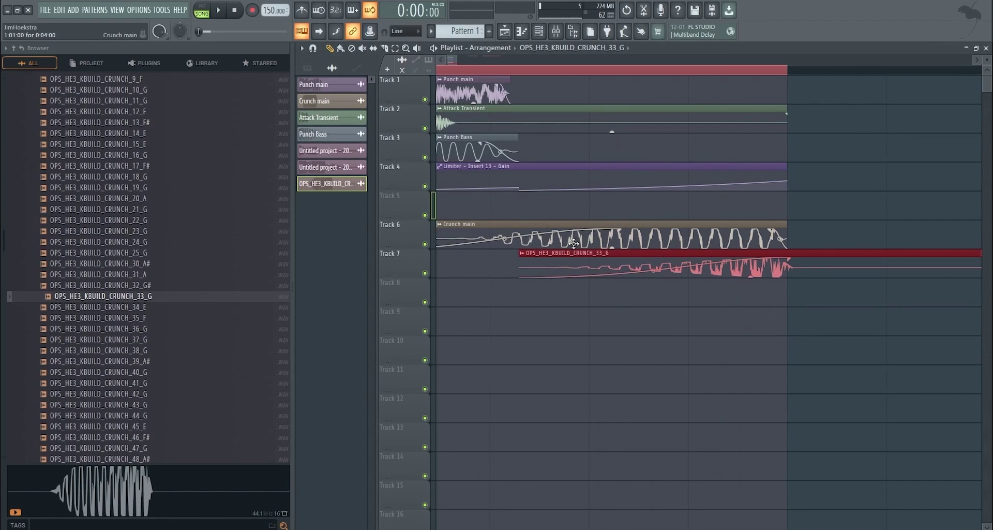
Trim the end of the OPS_HE3_KBUILD_CRUNCH_33_G clip on Track 7 to match the end of Crunch main
{"action": "scroll", "coordinate": [741, 267], "scroll_direction": "down", "scroll_amount": 2}
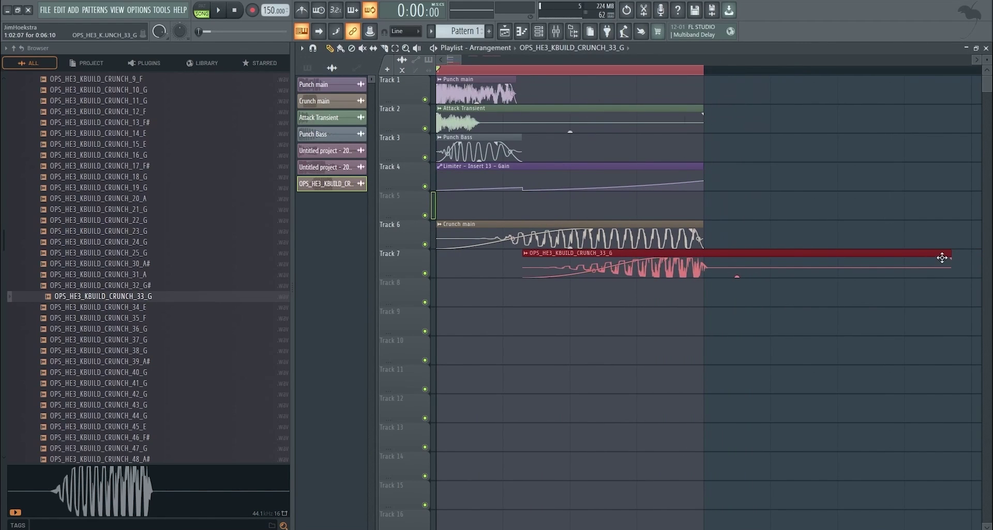
{"action": "left_click_drag", "start_coordinate": [899, 257], "coordinate": [684, 269]}
{"action": "scroll", "coordinate": [675, 281], "scroll_direction": "up", "scroll_amount": 2}
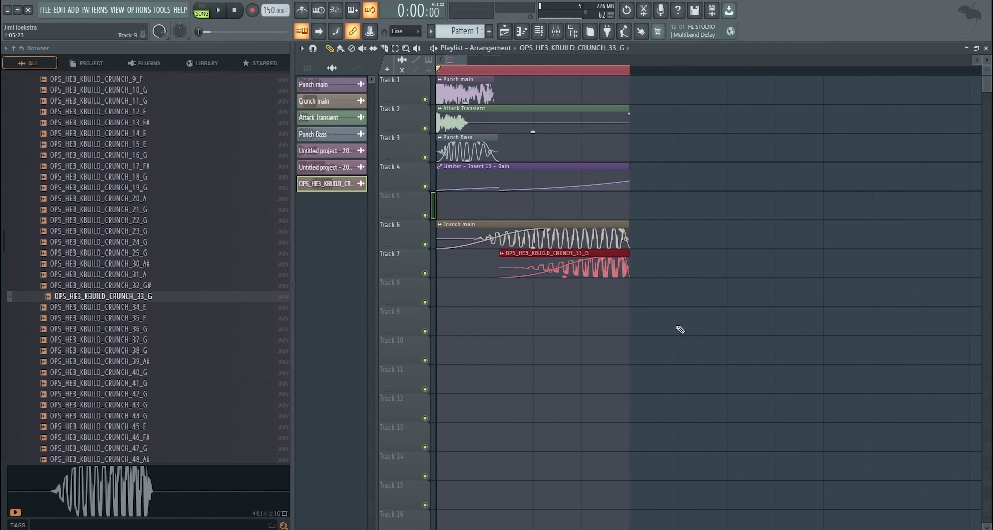
Audition more crunch samples, place OPS_HE3_KBUILD_CRUNCH_42_G on Track 8, and shape it with a fade-in and fade-out
{"action": "scroll", "coordinate": [167, 265], "scroll_direction": "down", "scroll_amount": 2}
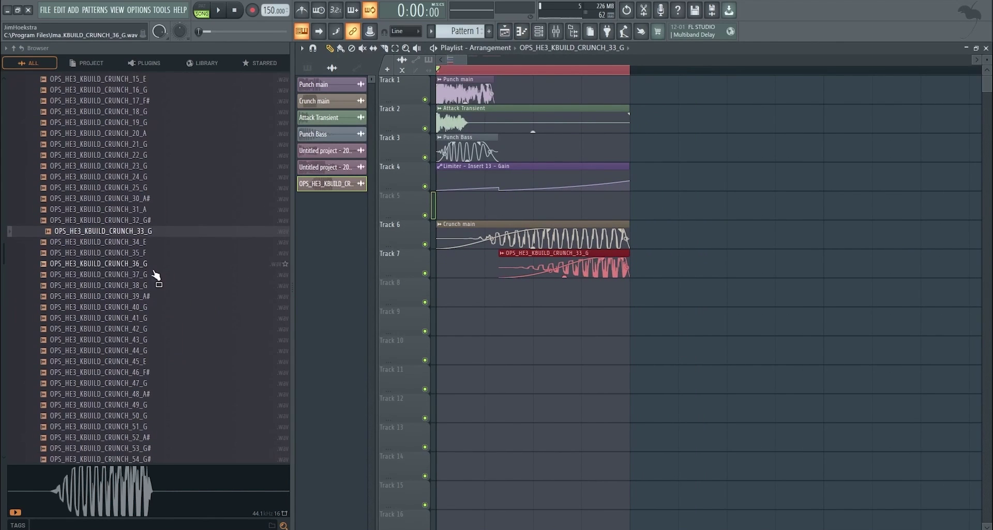
{"action": "left_click", "coordinate": [155, 274]}
{"action": "left_click_drag", "start_coordinate": [155, 329], "coordinate": [499, 282]}
{"action": "scroll", "coordinate": [438, 294], "scroll_direction": "up", "scroll_amount": 3}
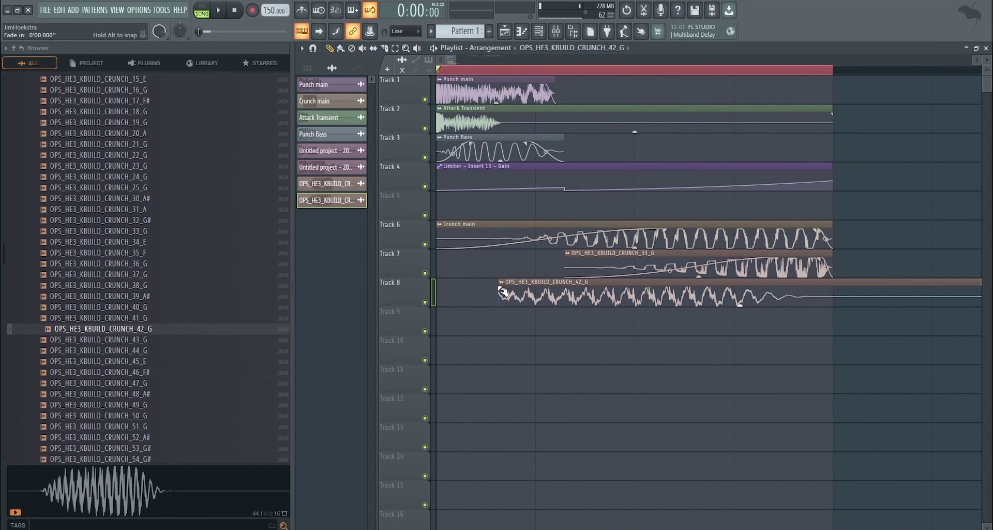
{"action": "scroll", "coordinate": [600, 296], "scroll_direction": "down", "scroll_amount": 3}
{"action": "left_click", "coordinate": [753, 290], "text": "ctrl"}
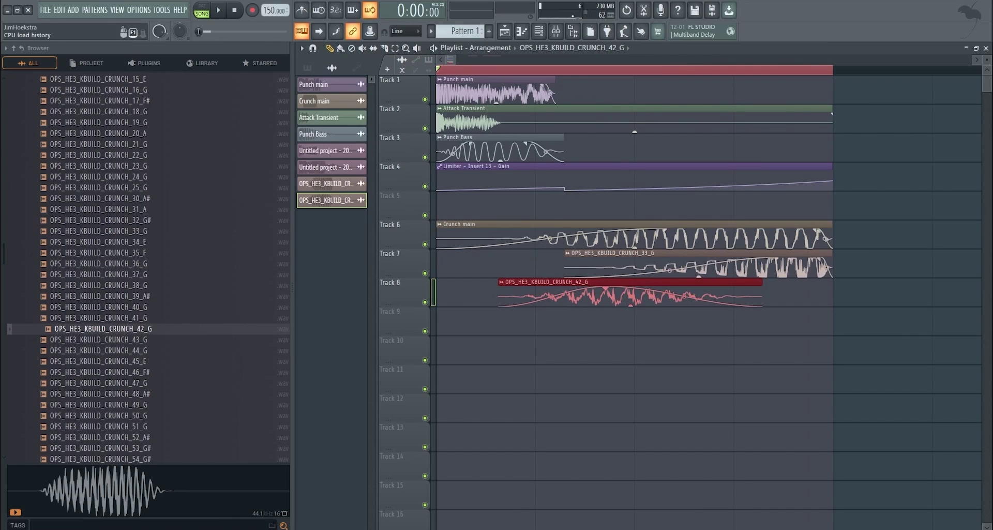
Assign the Track 8 crunch to mixer insert 17 at 67% volume and route it only to MAIN CRUNCH
{"action": "key", "text": "F9"}
{"action": "left_click", "coordinate": [623, 173]}
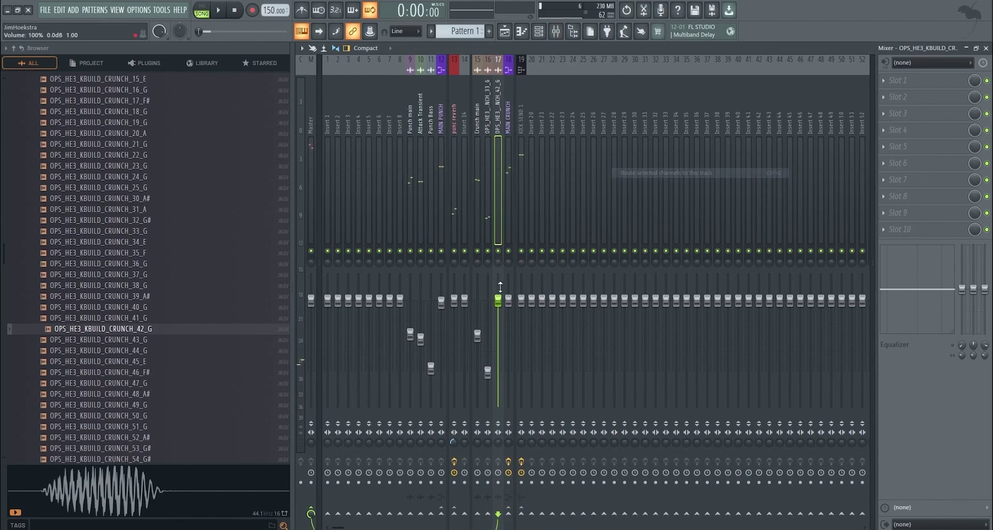
{"action": "right_click", "coordinate": [508, 513]}
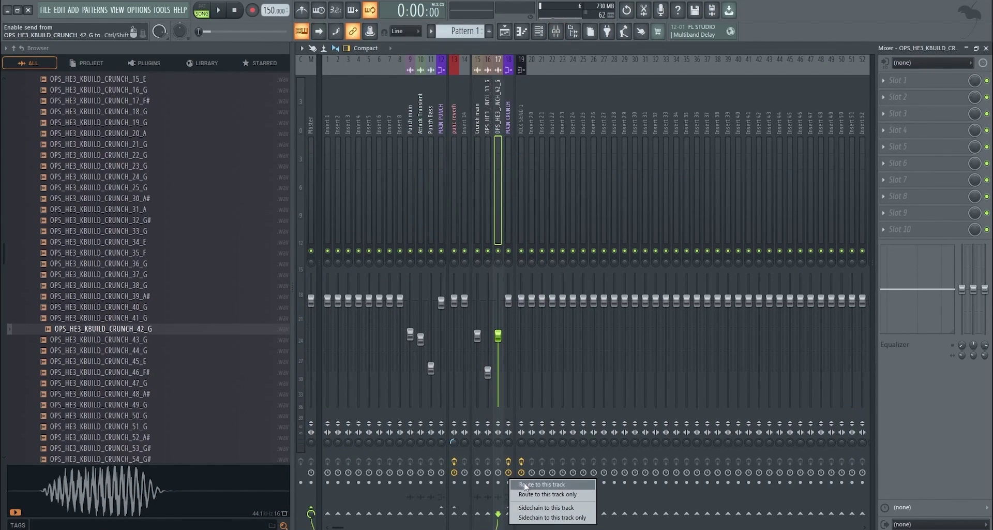
{"action": "left_click", "coordinate": [524, 486]}
Shorten the Track 8 crunch clip to 0:03:21 and shift its start to 1:01:22 while auditioning the layered crunches
{"action": "key", "text": "F5"}
{"action": "key", "text": "space"}
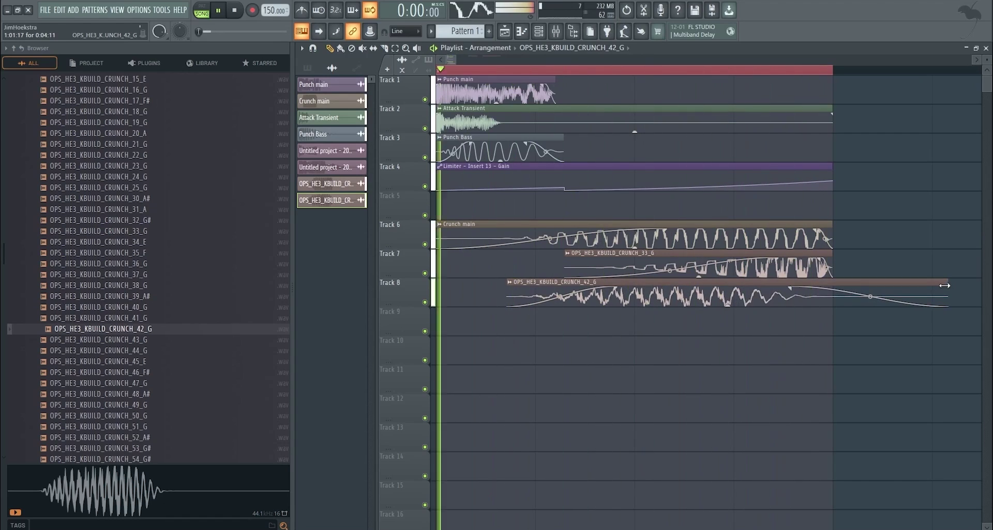
{"action": "left_click_drag", "start_coordinate": [945, 285], "coordinate": [887, 285]}
{"action": "left_click", "coordinate": [628, 296], "text": "ctrl"}
{"action": "scroll", "coordinate": [629, 296], "scroll_direction": "down", "scroll_amount": 2}
{"action": "scroll", "coordinate": [629, 292], "scroll_direction": "up", "scroll_amount": 2}
{"action": "left_click_drag", "start_coordinate": [629, 291], "coordinate": [650, 291]}
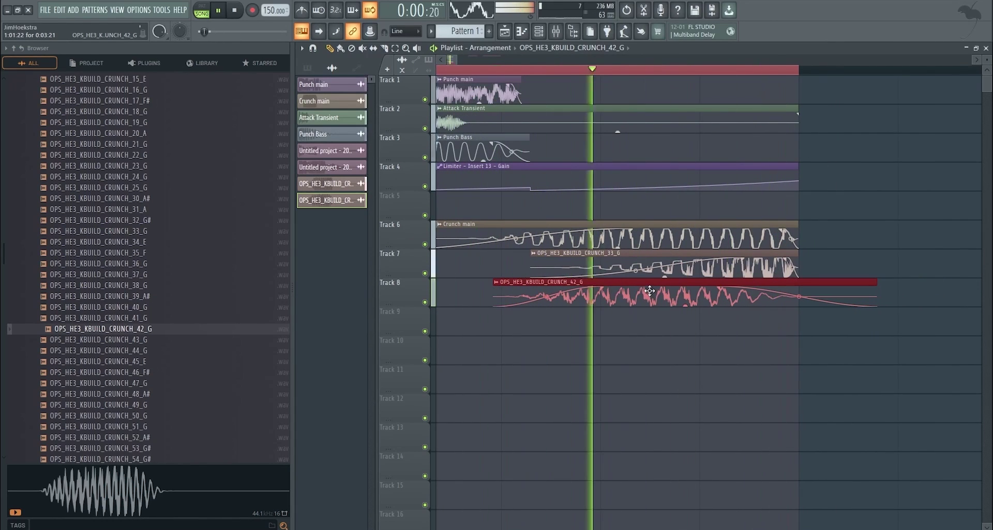
{"action": "key", "text": "space"}
Lower the volume of the OPS_HE3_KBUILD_CRUNCH_42_G insert to about 36% while the kick plays
{"action": "key", "text": "F9"}
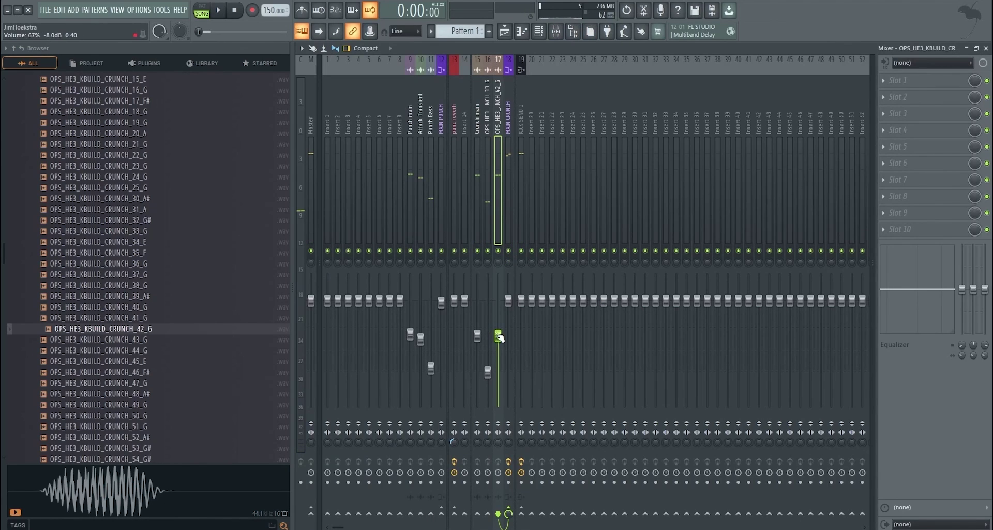
{"action": "key", "text": "space"}
{"action": "left_click_drag", "start_coordinate": [501, 336], "coordinate": [501, 370]}
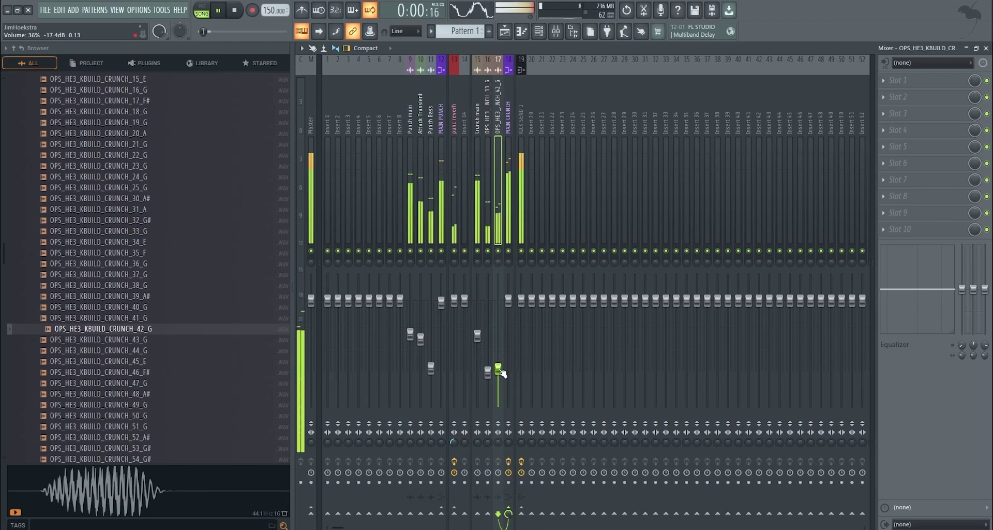
{"action": "left_click", "coordinate": [245, 11]}
{"action": "left_click", "coordinate": [505, 32]}
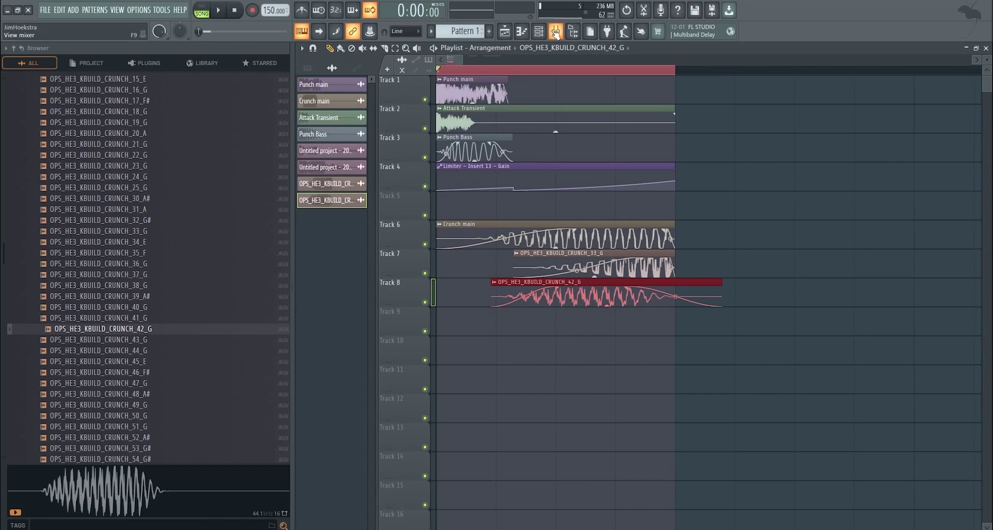
Add a second Fruity Parametric EQ 2 to MAIN CRUNCH and create an automation clip for its band 4 level
{"action": "left_click", "coordinate": [556, 32]}
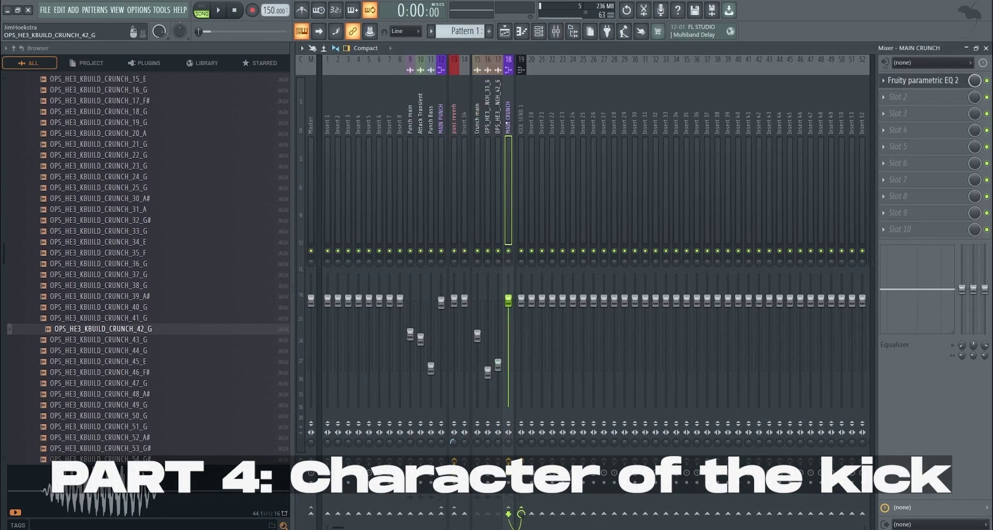
{"action": "left_click", "coordinate": [935, 111]}
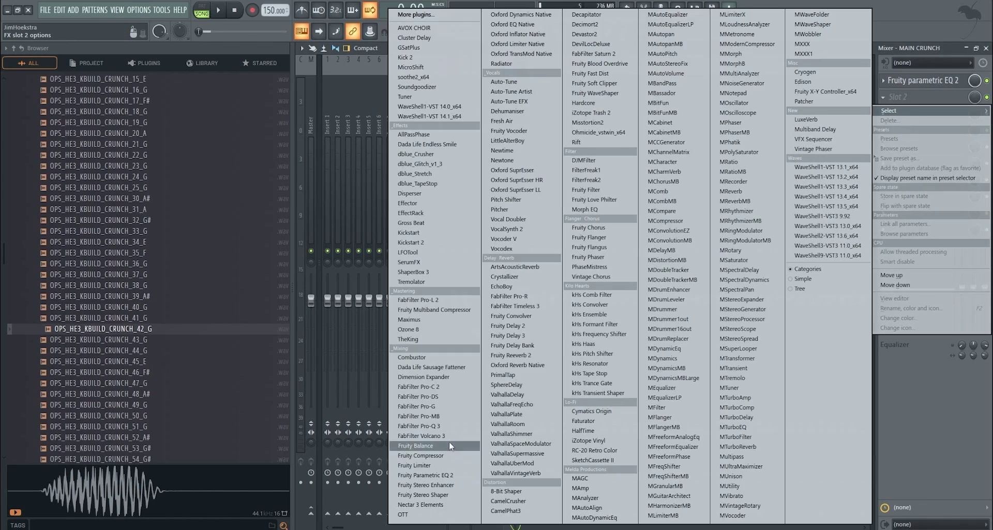
{"action": "left_click", "coordinate": [425, 475]}
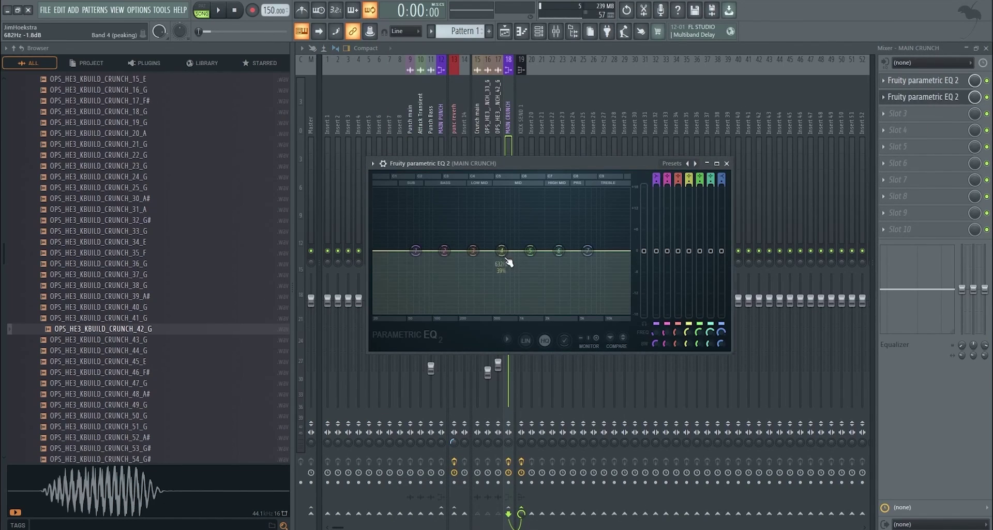
{"action": "mouse_move", "coordinate": [500, 242]}
{"action": "left_mouse_down"}
{"action": "mouse_move", "coordinate": [501, 187]}
{"action": "mouse_move", "coordinate": [502, 251]}
{"action": "left_mouse_up"}
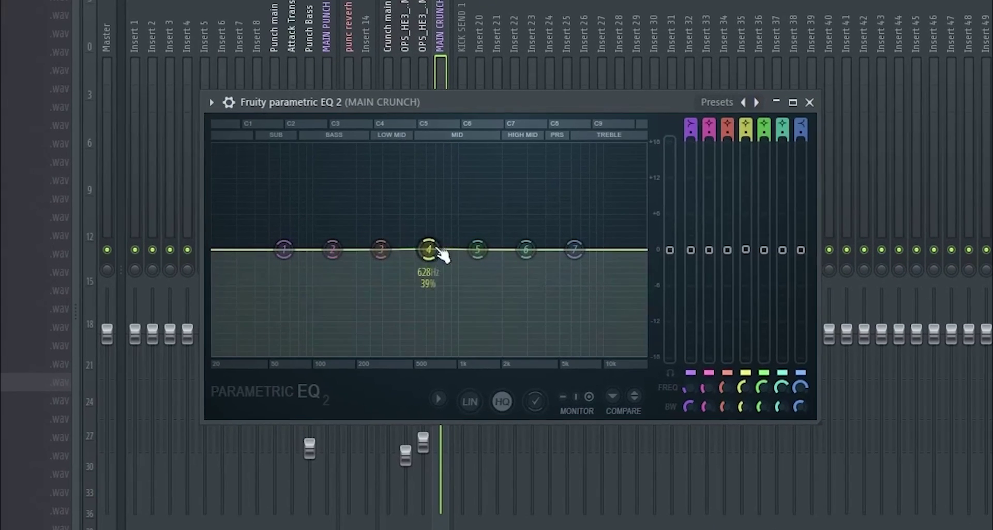
{"action": "right_click", "coordinate": [745, 250]}
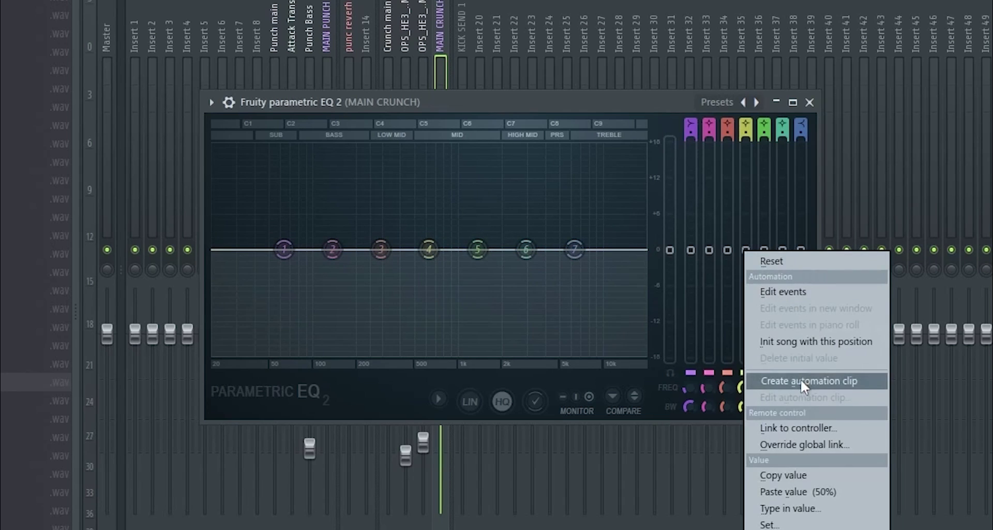
{"action": "left_click", "coordinate": [801, 378]}
{"action": "mouse_move", "coordinate": [428, 249]}
{"action": "left_mouse_down"}
{"action": "mouse_move", "coordinate": [428, 169]}
{"action": "mouse_move", "coordinate": [432, 250]}
{"action": "left_mouse_up"}
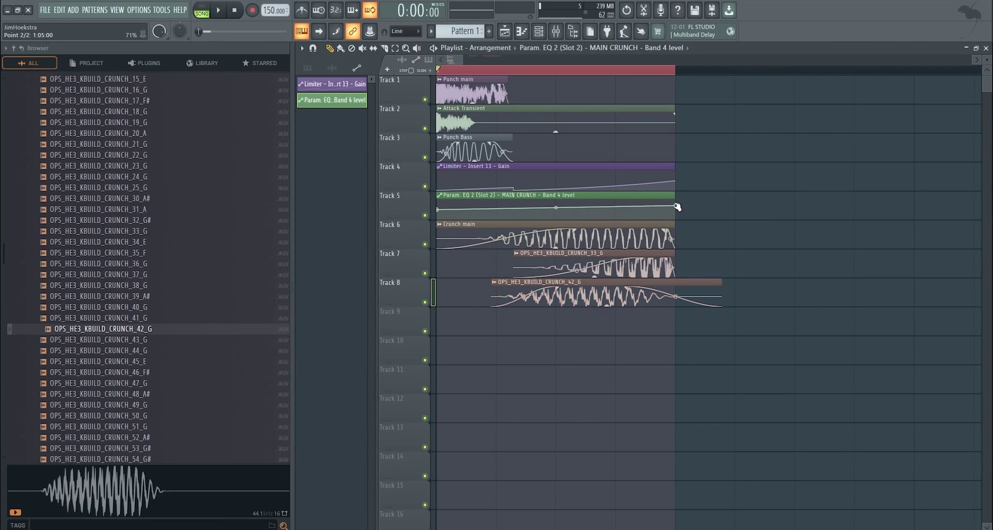
Shape the Band 4 level automation on Track 5 to rise gently and fall back, ending with the Crunch main clip
{"action": "left_click_drag", "start_coordinate": [677, 207], "coordinate": [592, 198]}
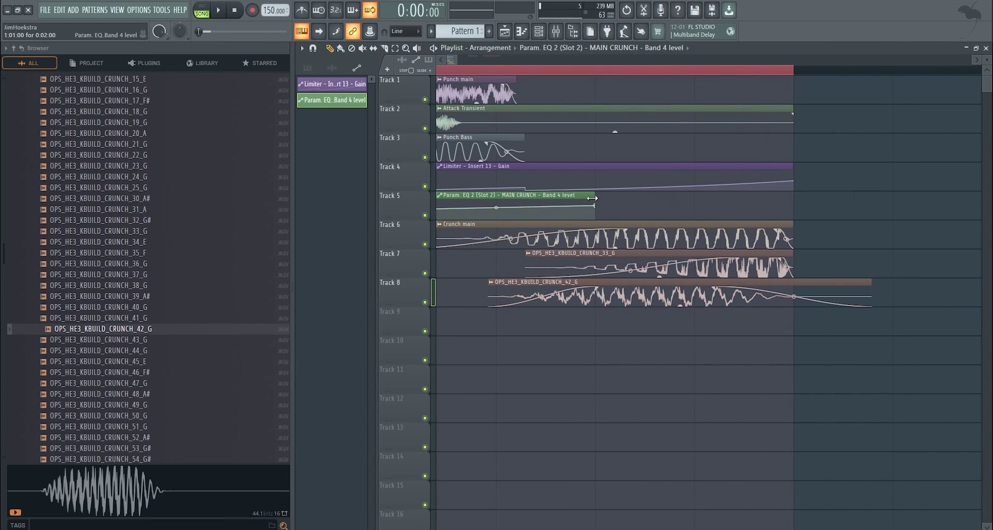
{"action": "left_click_drag", "start_coordinate": [559, 198], "coordinate": [814, 211]}
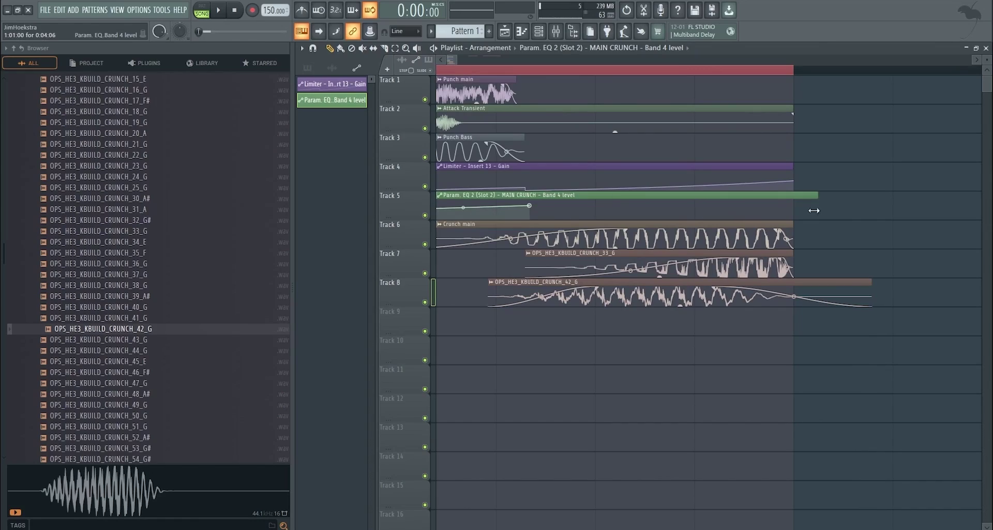
{"action": "right_click", "coordinate": [797, 210]}
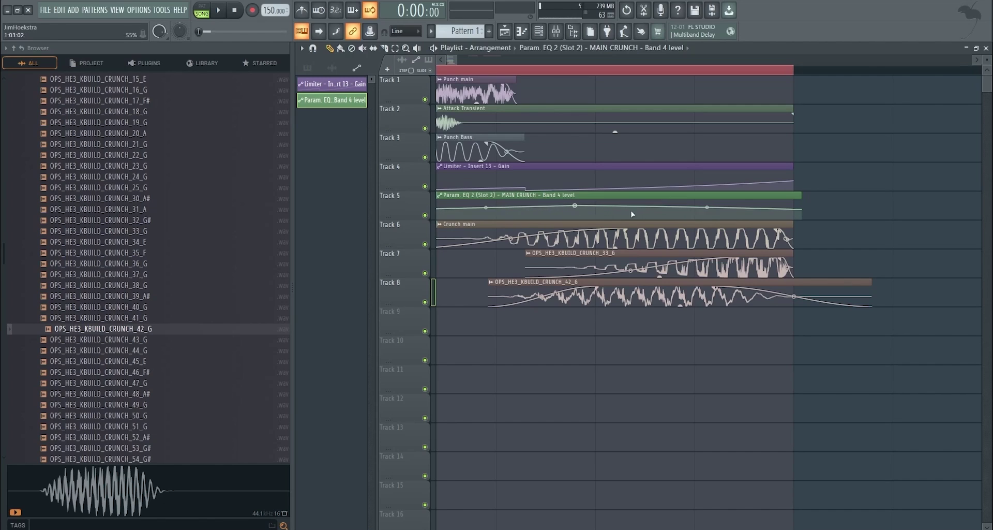
{"action": "left_click_drag", "start_coordinate": [827, 194], "coordinate": [871, 195]}
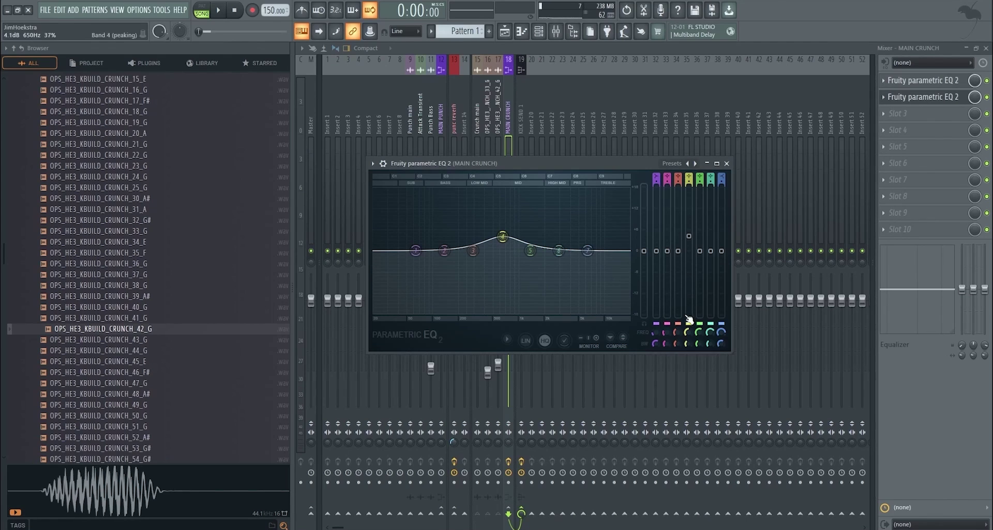
Create an automation clip for the band 4 frequency of the second MAIN CRUNCH EQ
{"action": "left_click_drag", "start_coordinate": [687, 333], "coordinate": [691, 330]}
{"action": "right_click", "coordinate": [687, 331]}
{"action": "left_click", "coordinate": [717, 417]}
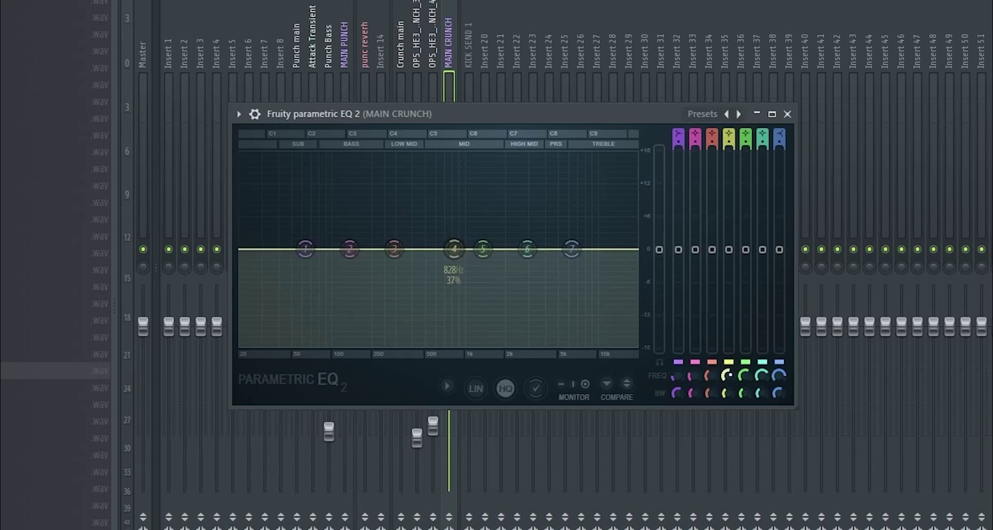
{"action": "right_click", "coordinate": [729, 375]}
{"action": "left_click", "coordinate": [717, 474]}
Add a slightly raised point at 1:02:00 in the Band 4 freq automation clip on Track 9
{"action": "left_click", "coordinate": [506, 33]}
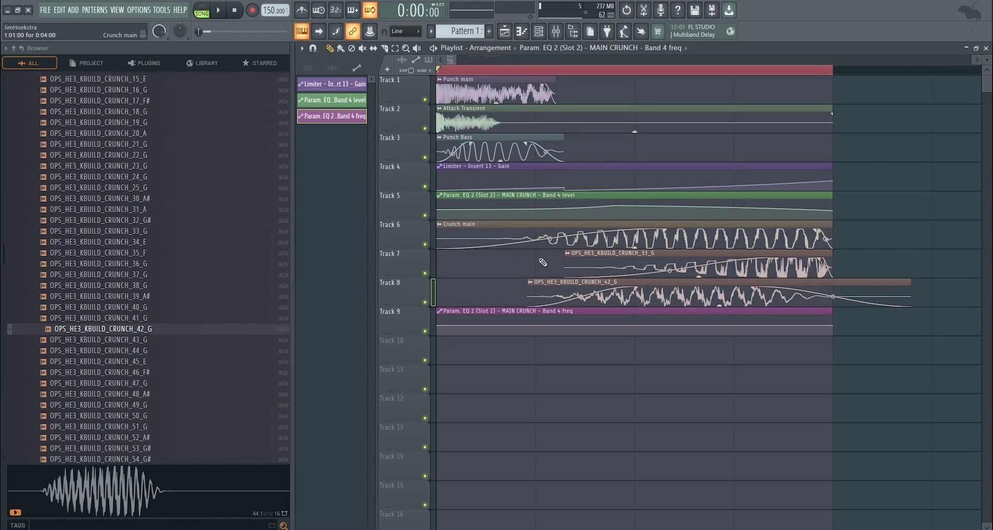
{"action": "right_click", "coordinate": [537, 321]}
{"action": "left_click", "coordinate": [568, 485]}
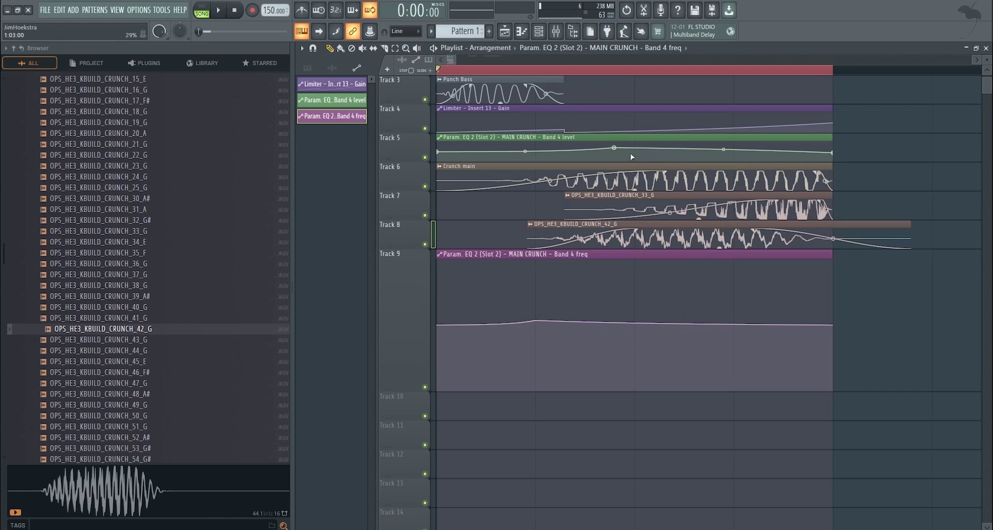
Audition the moving EQ band and limit the Band 4 freq automation's output max level to 85%
{"action": "left_click", "coordinate": [561, 33]}
{"action": "left_click", "coordinate": [923, 98]}
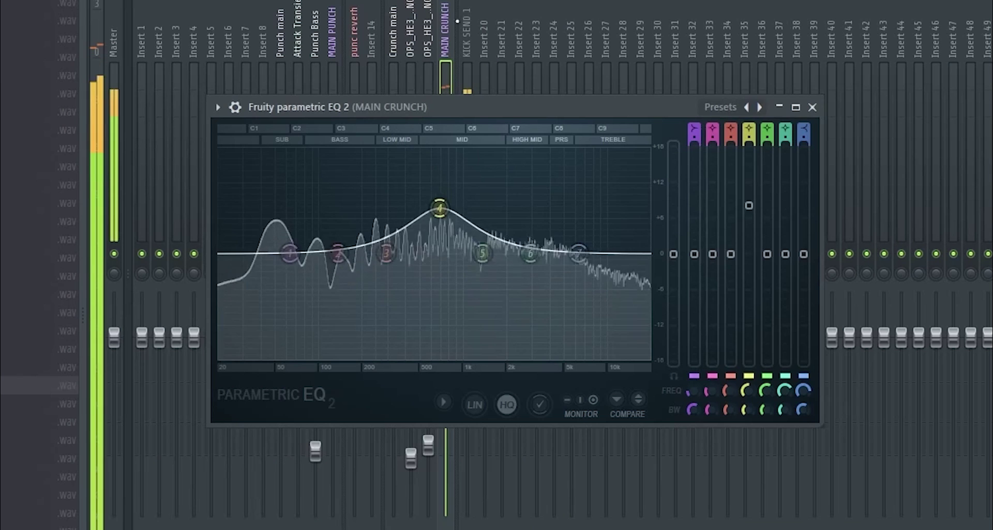
{"action": "left_click", "coordinate": [510, 32]}
{"action": "double_click", "coordinate": [547, 254]}
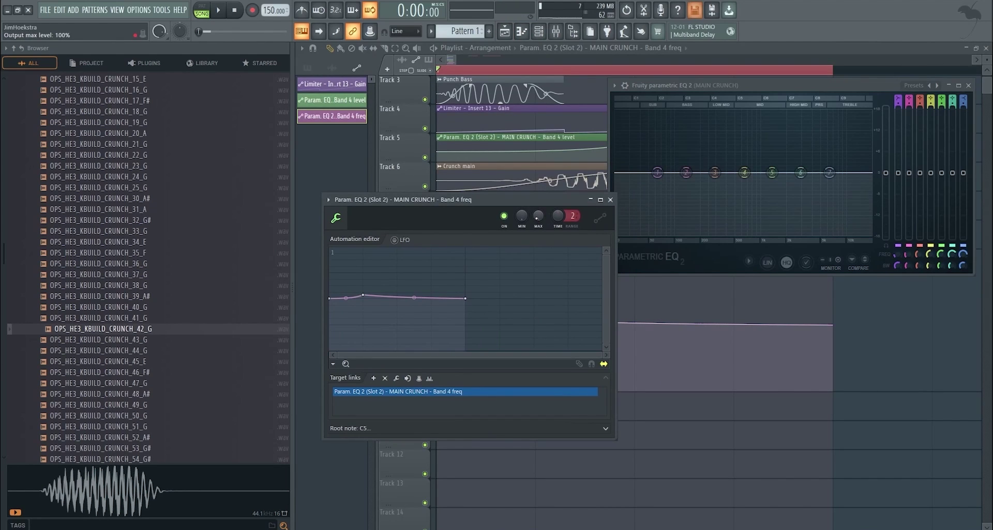
{"action": "key", "text": "space"}
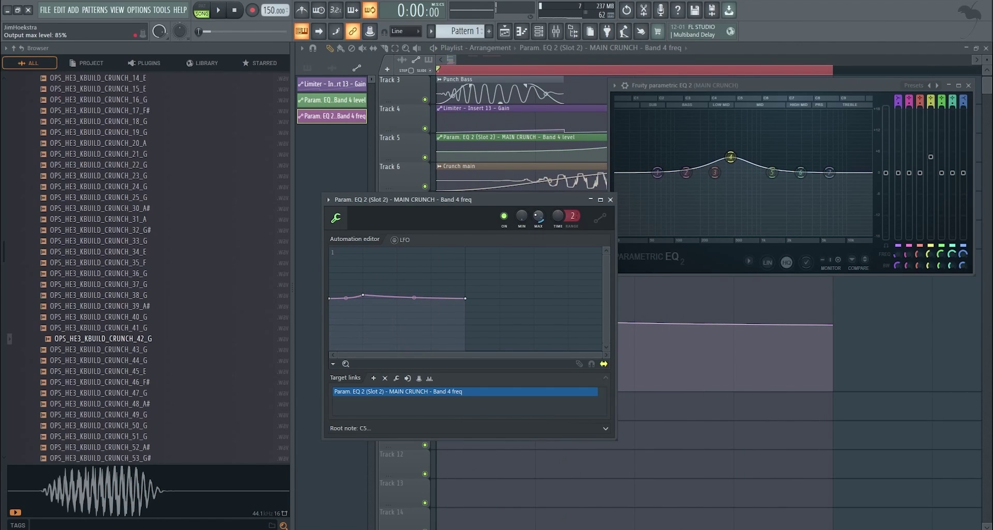
Add Misstortion2 after the EQs on MAIN CRUNCH and audition its Symmetry at 100%
{"action": "left_click", "coordinate": [555, 31]}
{"action": "left_click", "coordinate": [913, 124]}
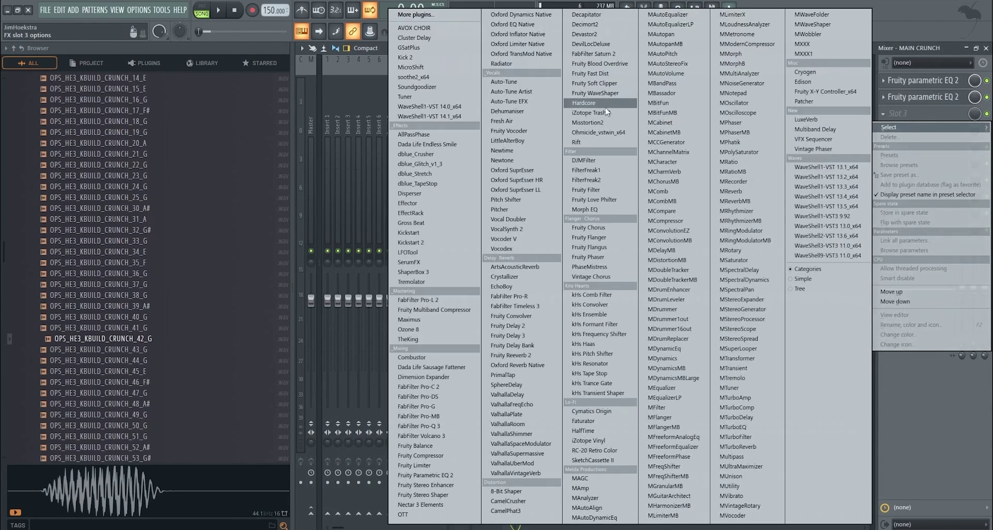
{"action": "left_click", "coordinate": [617, 127]}
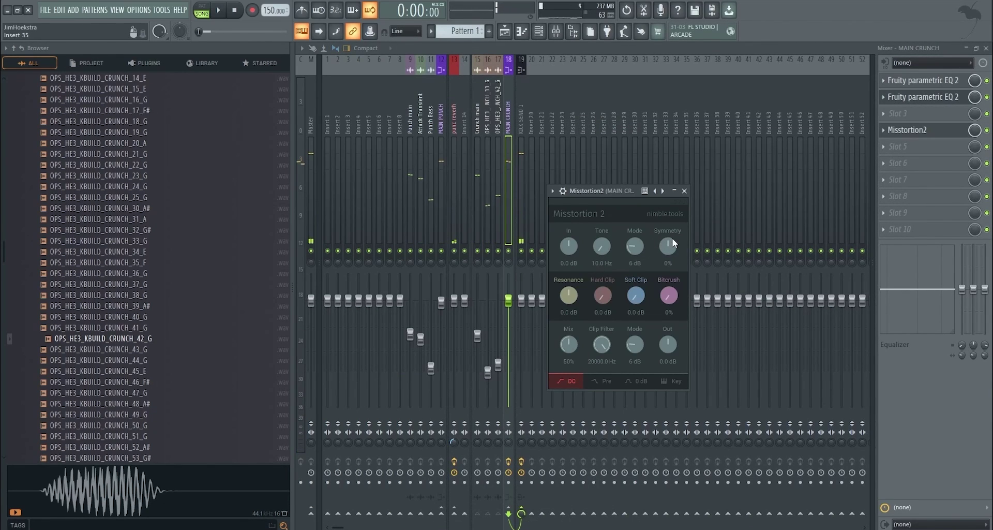
{"action": "key", "text": "space"}
{"action": "left_click_drag", "start_coordinate": [672, 245], "coordinate": [690, 168]}
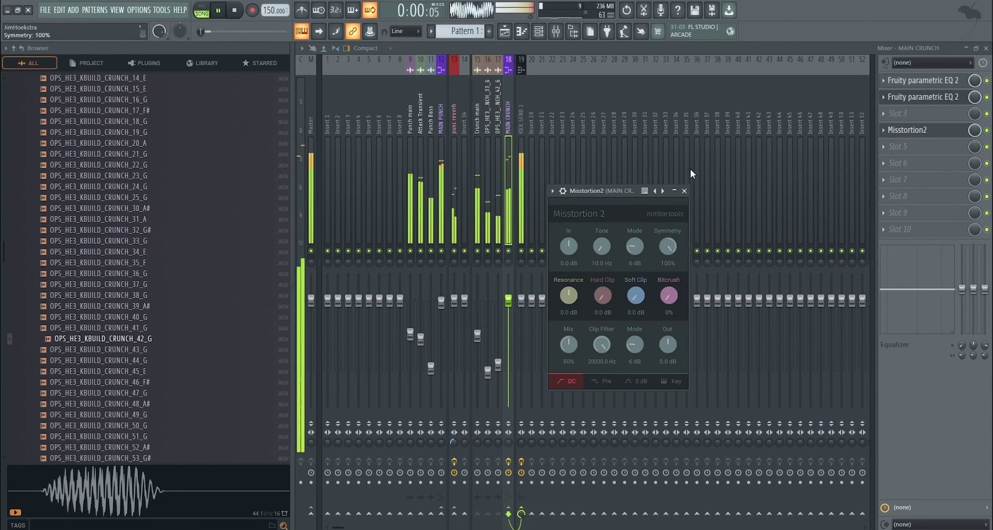
{"action": "key", "text": "space"}
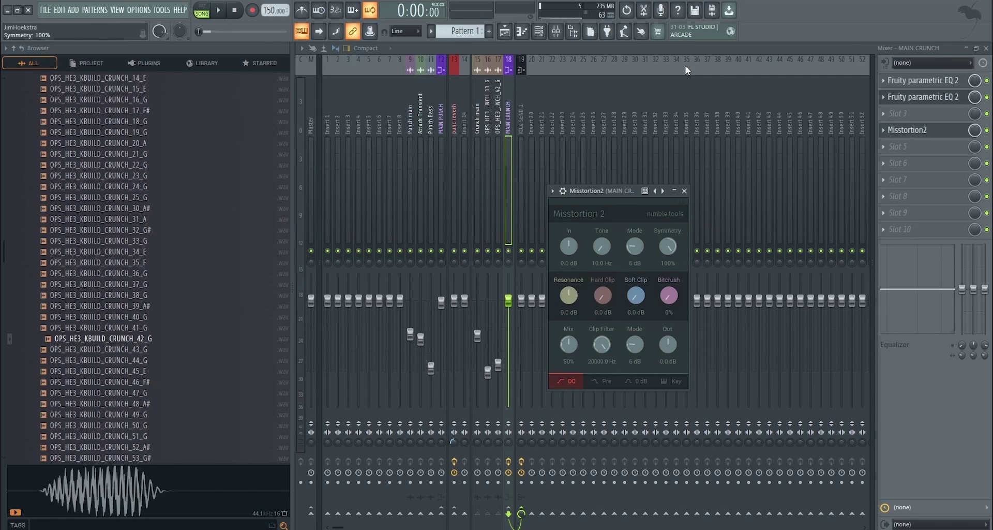
Audition different Misstortion2 Symmetry amounts, including 67%, and set Symmetry to 33%
{"action": "left_click_drag", "start_coordinate": [668, 246], "coordinate": [659, 345]}
{"action": "left_click_drag", "start_coordinate": [673, 249], "coordinate": [669, 311]}
{"action": "left_click_drag", "start_coordinate": [618, 203], "coordinate": [619, 208]}
{"action": "key", "text": "space"}
{"action": "left_click_drag", "start_coordinate": [668, 251], "coordinate": [667, 207]}
{"action": "key", "text": "space"}
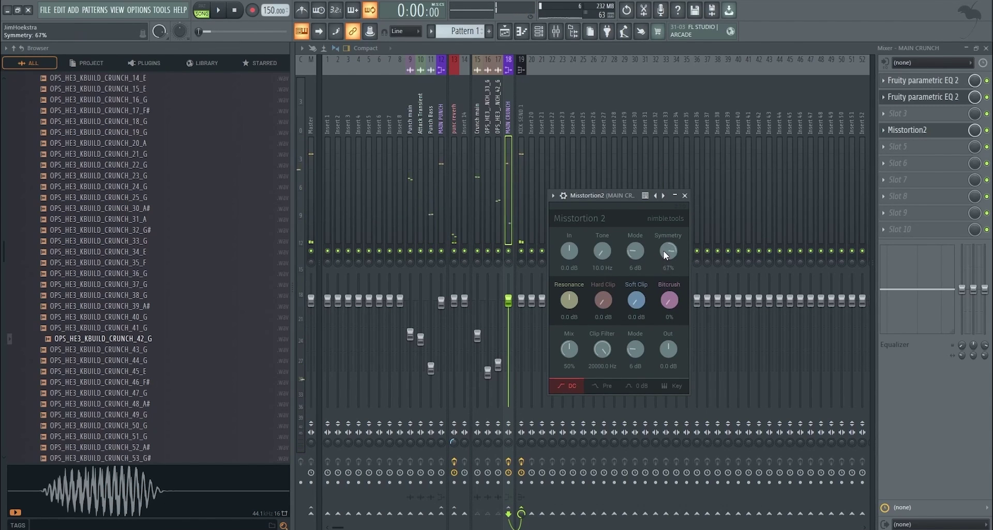
{"action": "mouse_move", "coordinate": [663, 250]}
{"action": "left_mouse_down"}
{"action": "mouse_move", "coordinate": [665, 221]}
{"action": "mouse_move", "coordinate": [659, 274]}
{"action": "mouse_move", "coordinate": [666, 237]}
{"action": "left_mouse_up"}
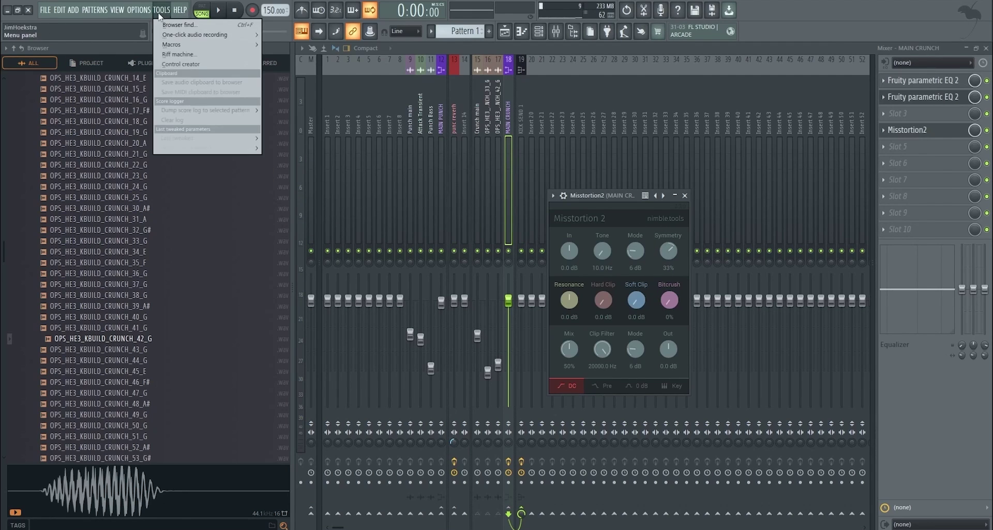
Create a Misstortion2 Symmetry automation clip on Track 10, adjust its curve, and audition it
{"action": "left_click", "coordinate": [512, 32]}
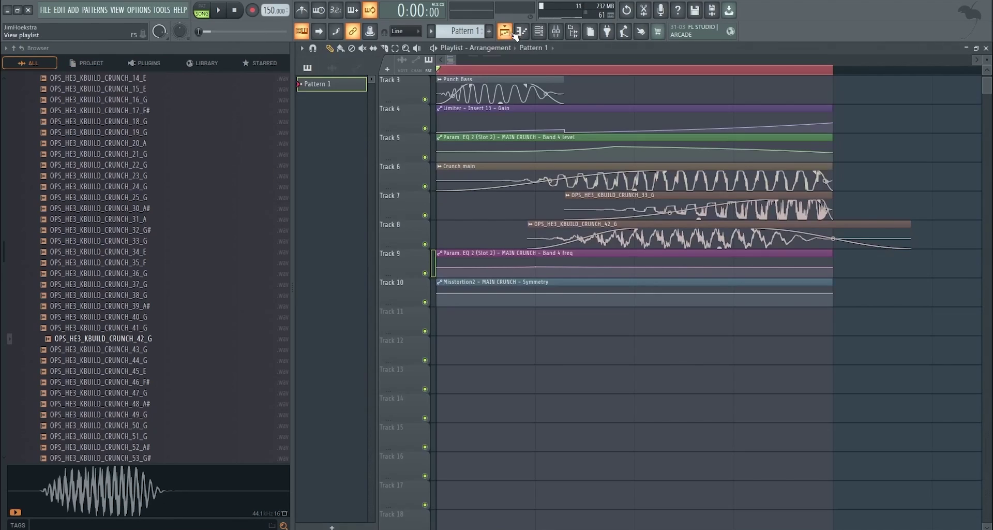
{"action": "left_click_drag", "start_coordinate": [769, 295], "coordinate": [561, 293]}
{"action": "right_click", "coordinate": [832, 287]}
{"action": "key", "text": "space"}
{"action": "mouse_move", "coordinate": [697, 290]}
{"action": "left_mouse_down"}
{"action": "mouse_move", "coordinate": [696, 299]}
{"action": "mouse_move", "coordinate": [696, 289]}
{"action": "left_mouse_up"}
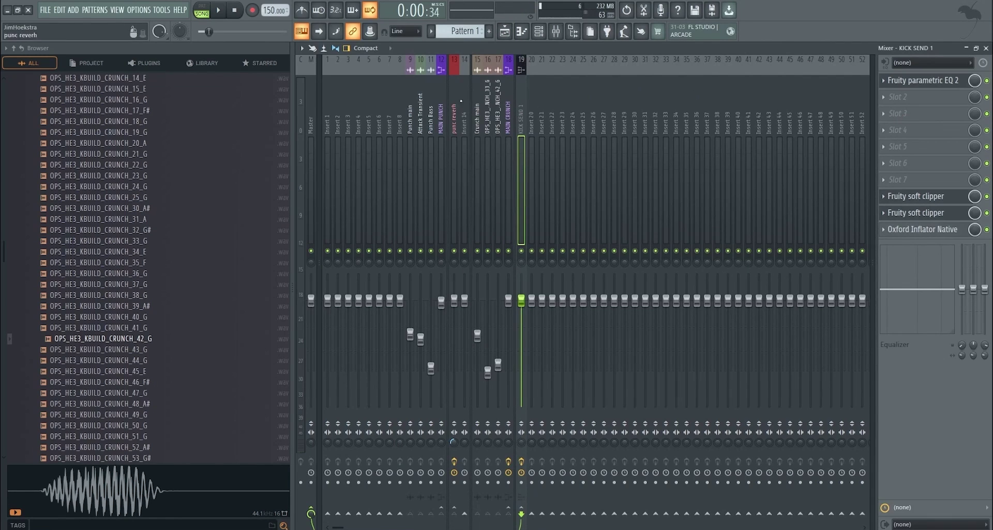
Load iZotope Trash 2 into slot 3 of KICK SEND 1
{"action": "left_click", "coordinate": [897, 113]}
{"action": "left_click", "coordinate": [595, 116]}
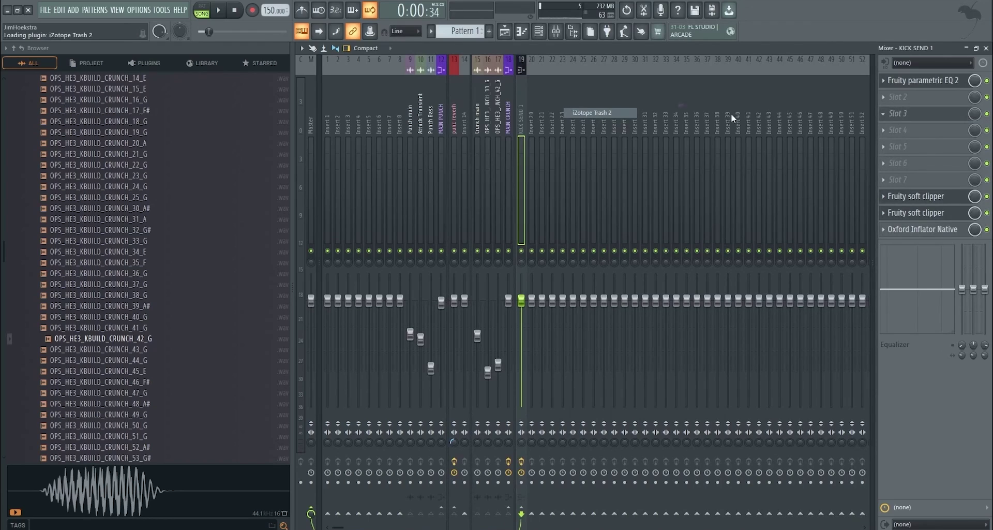
Load Misstortion2 into slot 3 of KICK SEND 1 in place of Trash 2 and raise its Symmetry to 18% during playback
{"action": "left_click_drag", "start_coordinate": [370, 89], "coordinate": [665, 194]}
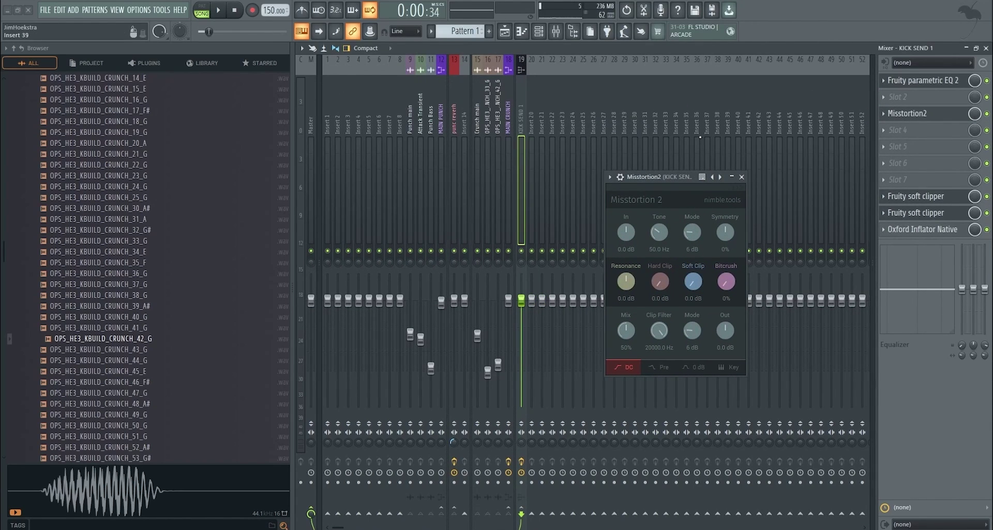
{"action": "key", "text": "space"}
{"action": "left_click_drag", "start_coordinate": [725, 232], "coordinate": [730, 168]}
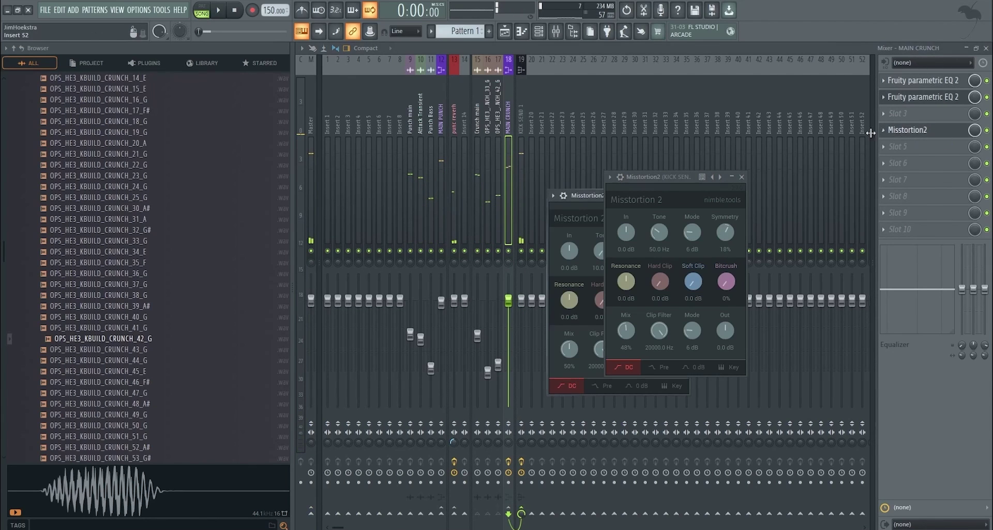
Raise the Misstortion2 Symmetry on KICK SEND 1 to 41% and compare the kick with the effect on and off
{"action": "left_click", "coordinate": [516, 35]}
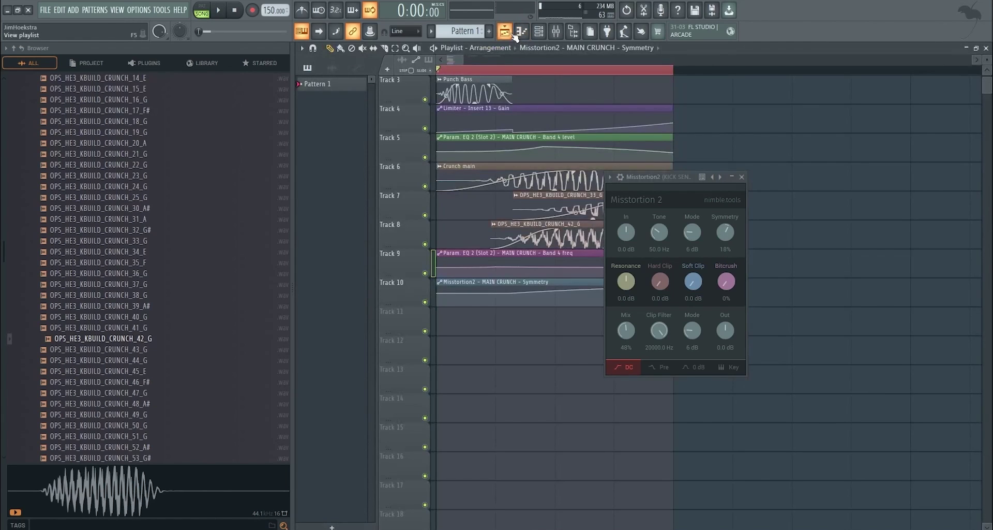
{"action": "left_click", "coordinate": [512, 34]}
{"action": "left_click", "coordinate": [521, 98]}
{"action": "left_click", "coordinate": [908, 113]}
{"action": "key", "text": "space"}
{"action": "left_click_drag", "start_coordinate": [975, 114], "coordinate": [975, 115]}
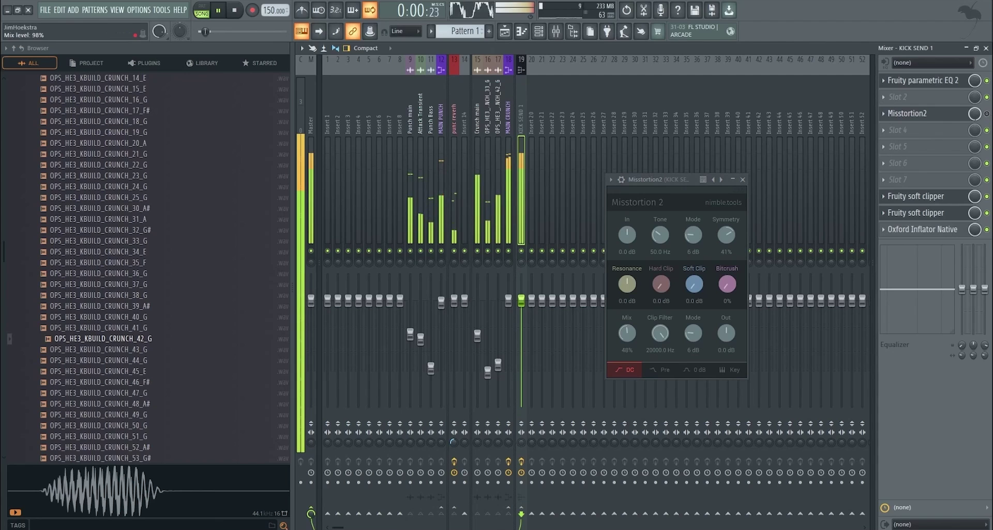
{"action": "key", "text": "space"}
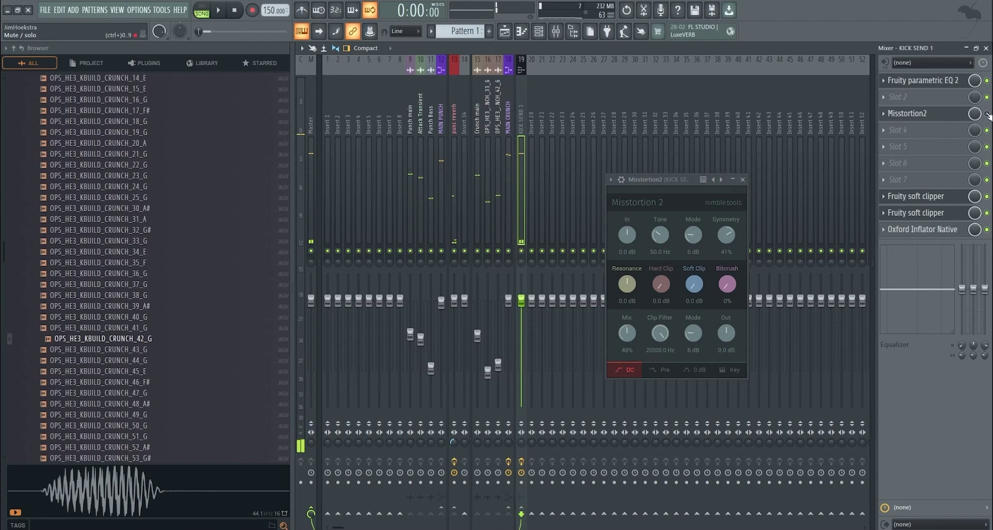
Load iZotope Trash 2 into slot 4 of KICK SEND 1, enable its Dynamics module, and set gentle compression at about 2.9:1
{"action": "left_click", "coordinate": [986, 130]}
{"action": "mouse_move", "coordinate": [910, 144]}
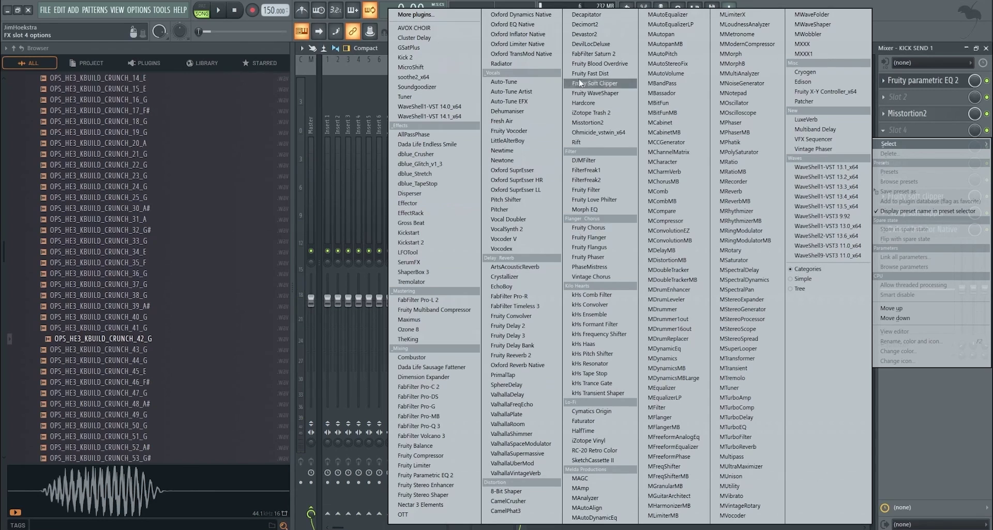
{"action": "left_click", "coordinate": [620, 113]}
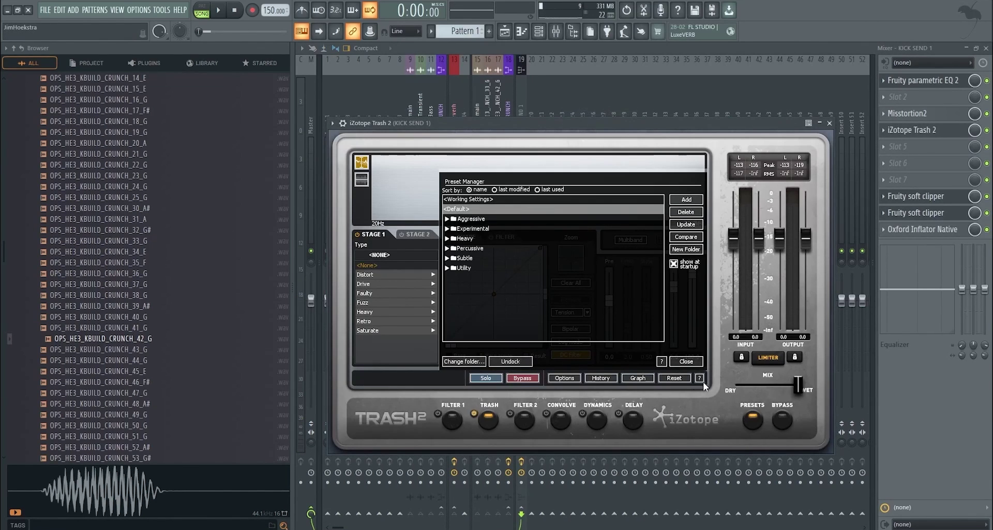
{"action": "left_click", "coordinate": [686, 361]}
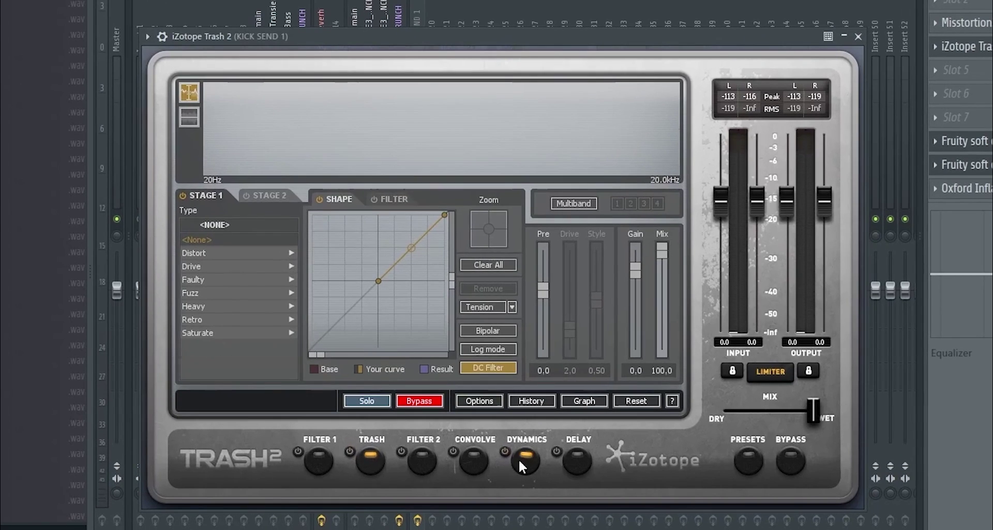
{"action": "left_click", "coordinate": [590, 417]}
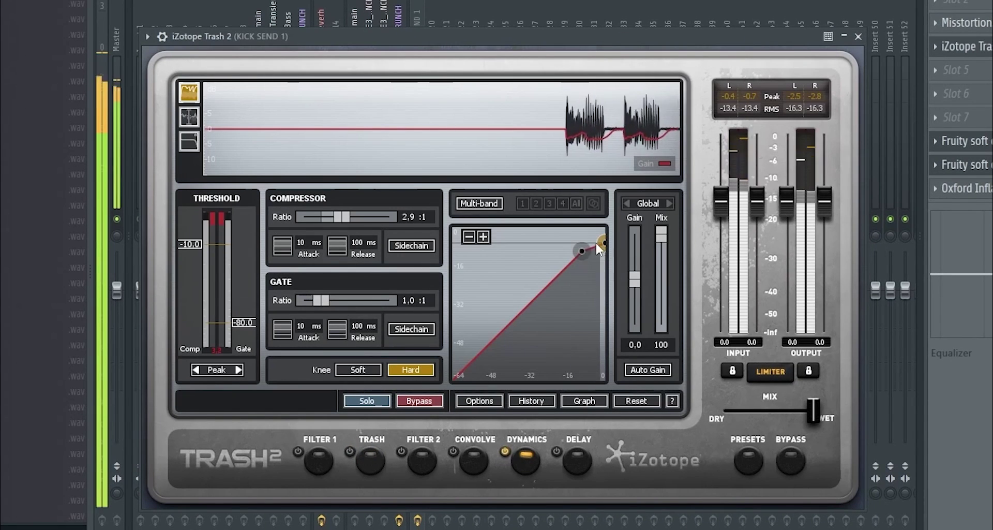
{"action": "left_click_drag", "start_coordinate": [585, 248], "coordinate": [592, 241]}
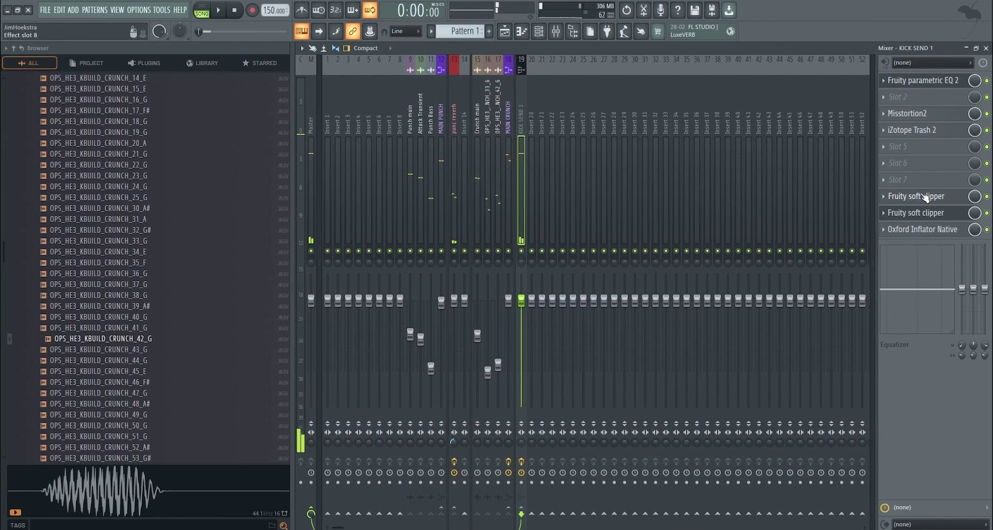
Add a Fruity parametric EQ 2 to KICK SEND 1 and place it in slot 5, directly after Trash 2
{"action": "left_click", "coordinate": [910, 183]}
{"action": "left_click_drag", "start_coordinate": [578, 192], "coordinate": [641, 213]}
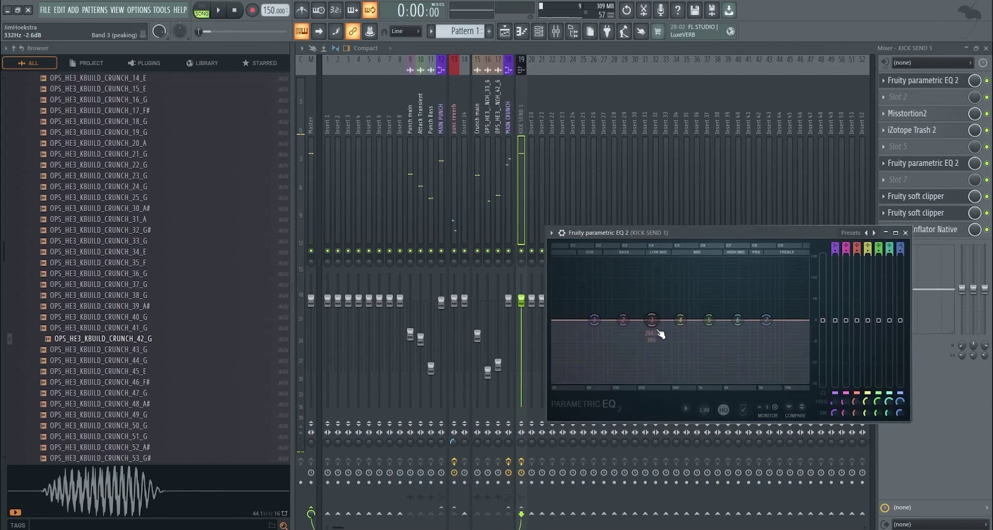
{"action": "left_click", "coordinate": [941, 164]}
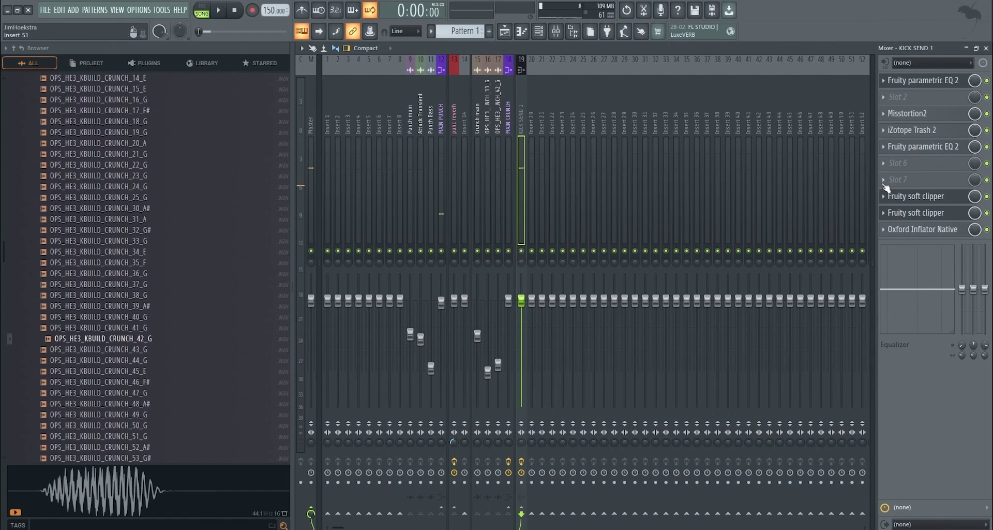
Boost band 2 of the new EQ slightly near 46 Hz and dip band 3 slightly in the low mids while auditioning
{"action": "left_click", "coordinate": [918, 147]}
{"action": "left_click_drag", "start_coordinate": [622, 321], "coordinate": [583, 309]}
{"action": "key", "text": "space"}
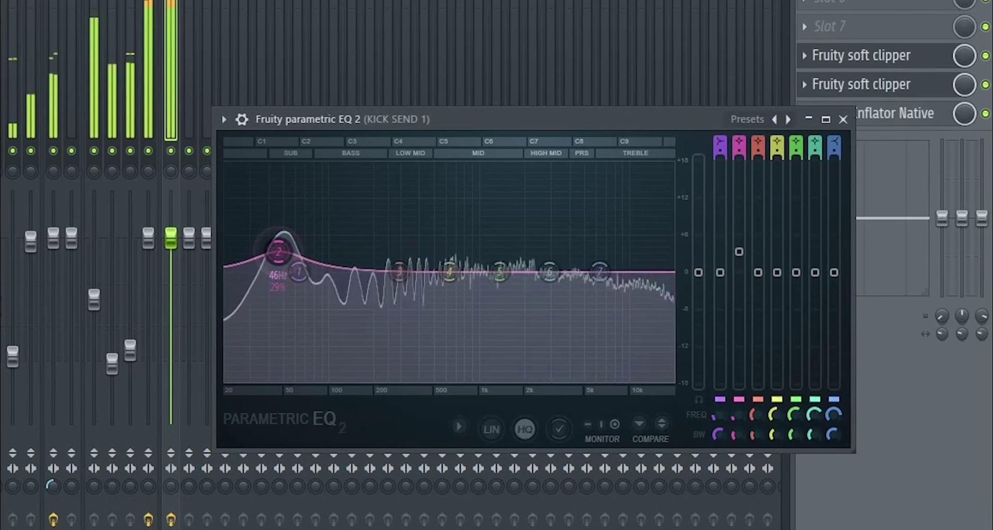
{"action": "left_click_drag", "start_coordinate": [279, 252], "coordinate": [282, 262]}
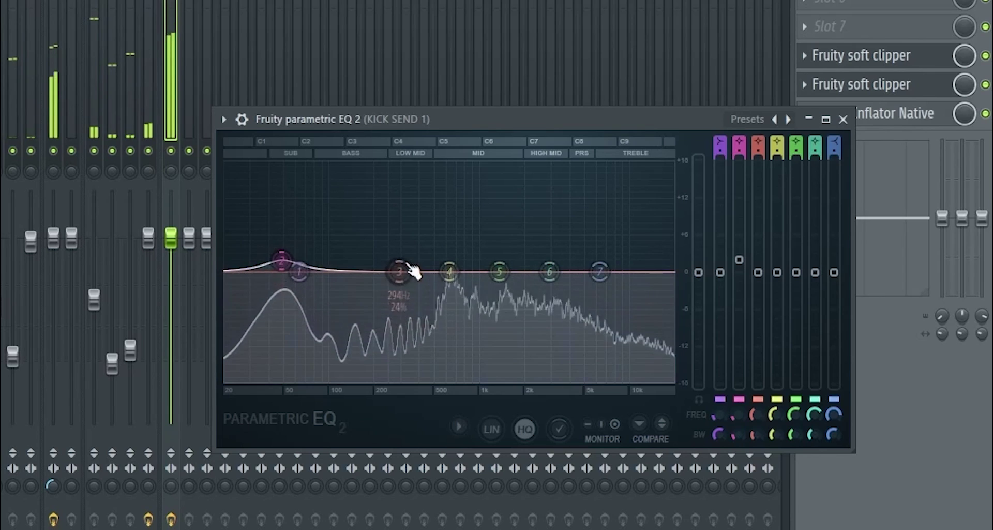
{"action": "left_click_drag", "start_coordinate": [401, 270], "coordinate": [376, 279]}
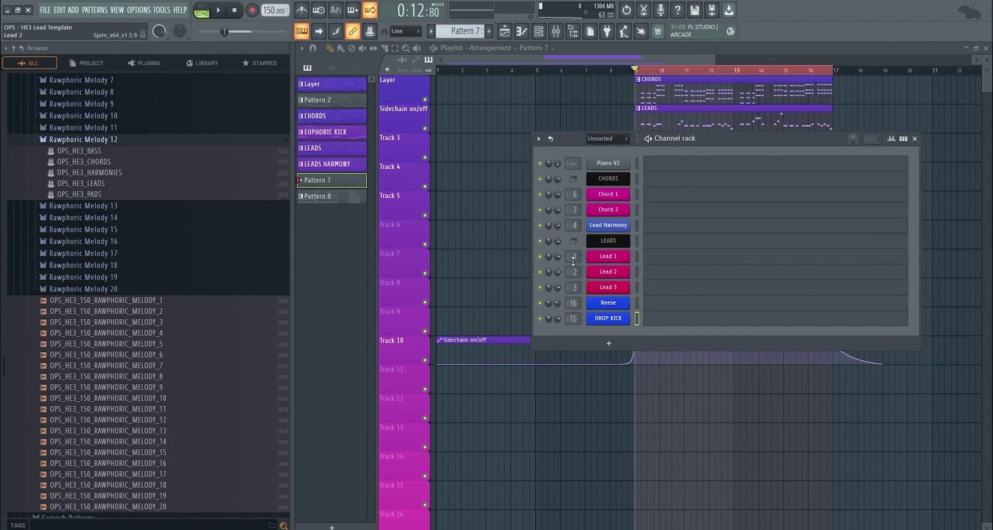
Load the Rawphoric Melody 12 leads, chords and harmonies MIDI into LEADS, CHORDS and Lead Harmony in Pattern 7, and play it
{"action": "scroll", "coordinate": [117, 176], "scroll_direction": "up", "scroll_amount": 2}
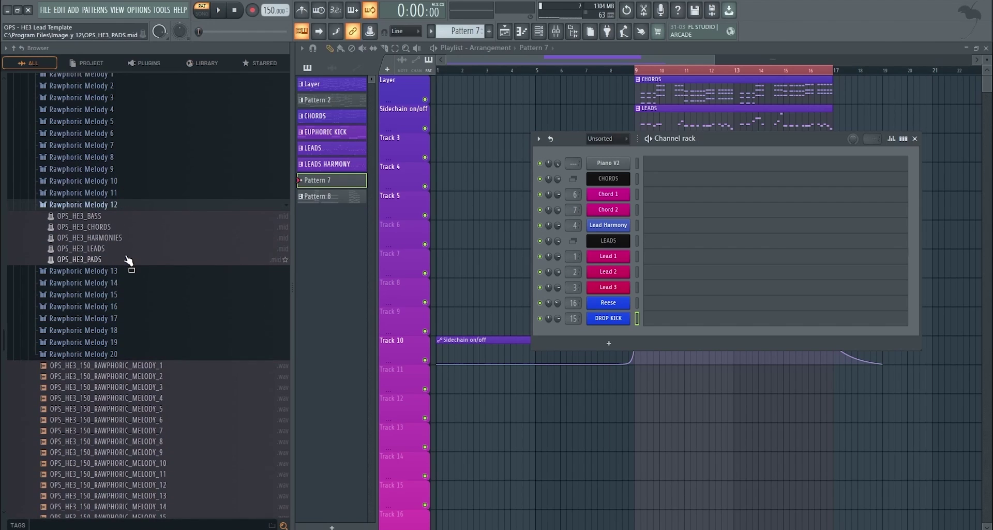
{"action": "left_click_drag", "start_coordinate": [114, 250], "coordinate": [614, 242]}
{"action": "left_click_drag", "start_coordinate": [111, 228], "coordinate": [620, 181]}
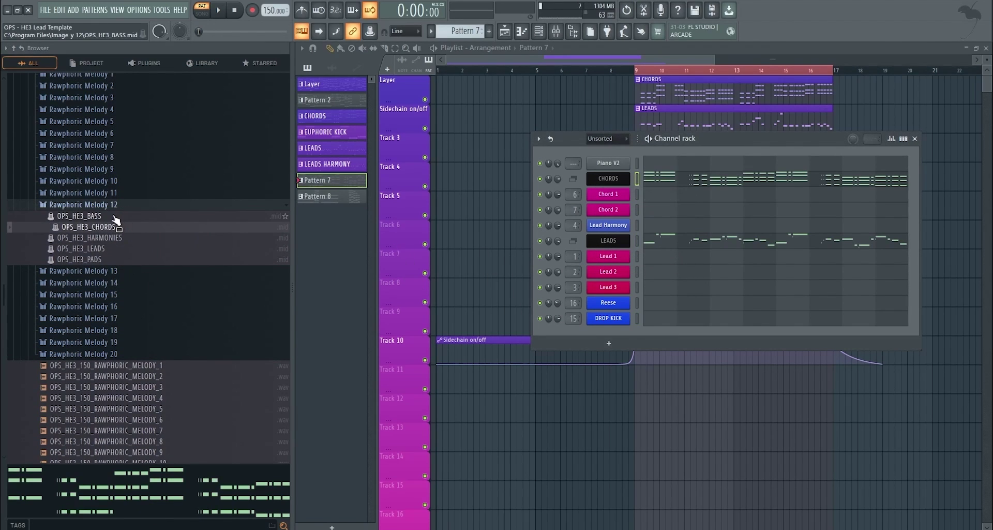
{"action": "left_click_drag", "start_coordinate": [103, 238], "coordinate": [542, 227]}
{"action": "left_click_drag", "start_coordinate": [605, 231], "coordinate": [606, 229]}
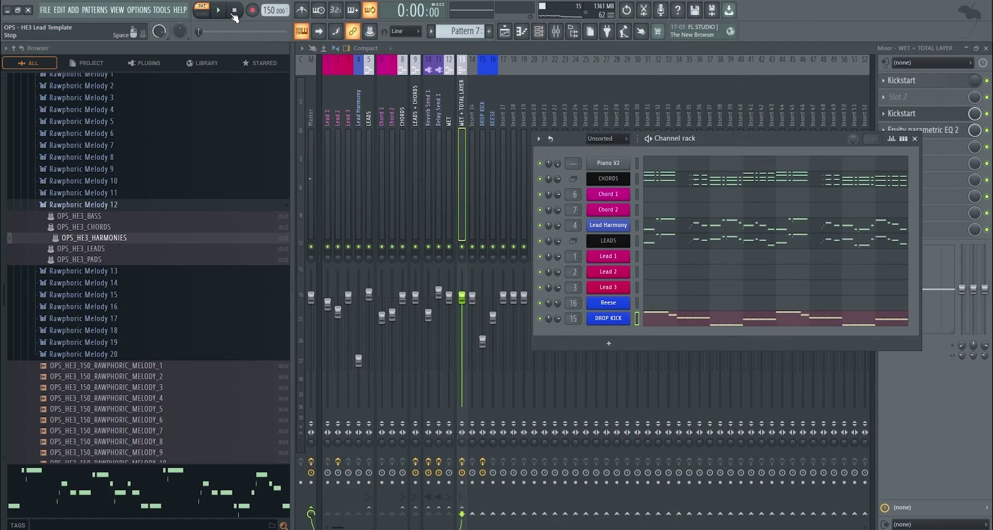
{"action": "key", "text": "space"}
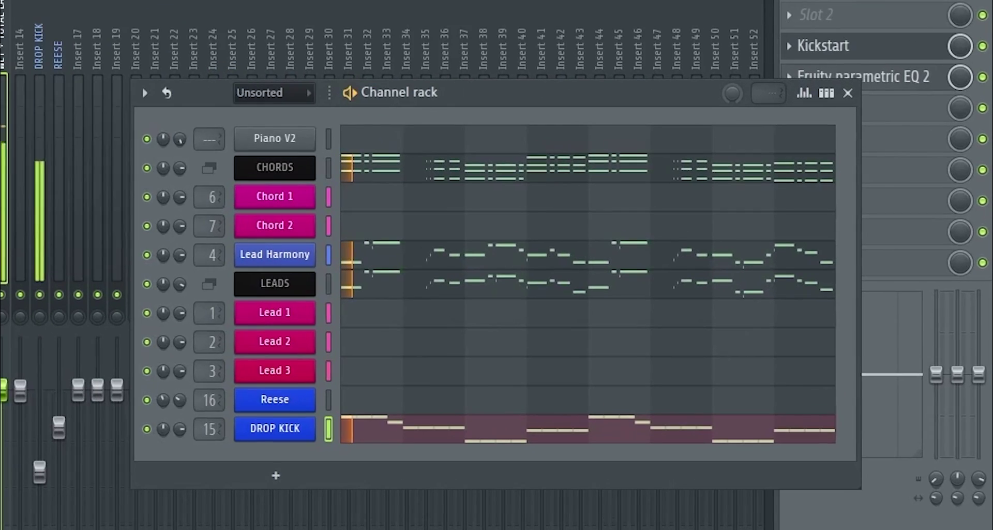